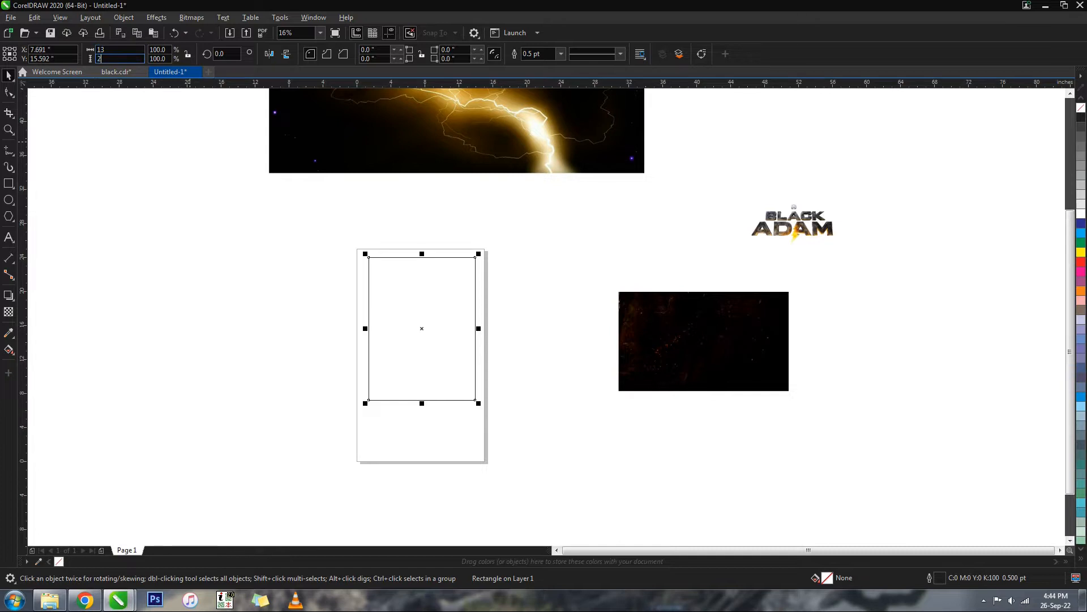
Step: Center the 13 × 23 inch rectangle on the page and give it a uniform RGB black fill (#000000)
key("p")
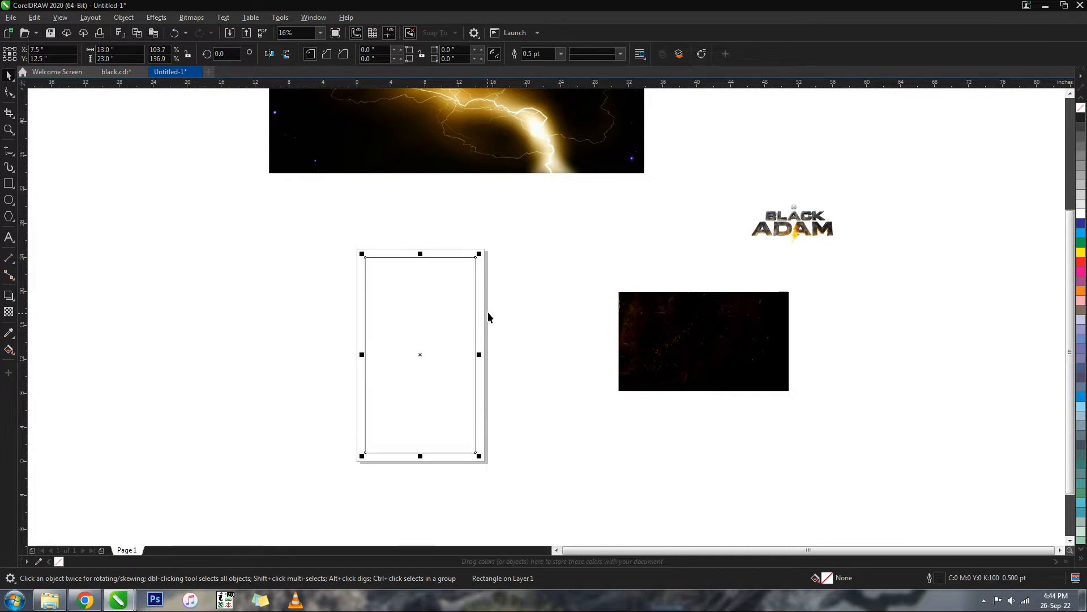
key("shift+F11")
left_click(566, 211)
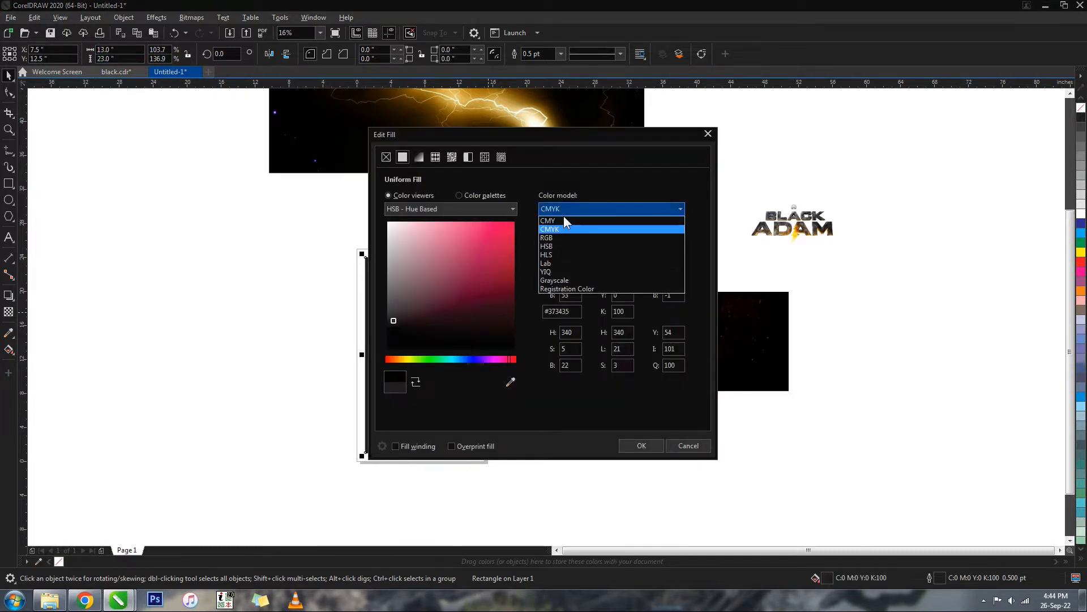
left_click(555, 237)
left_click_drag(395, 321, 397, 350)
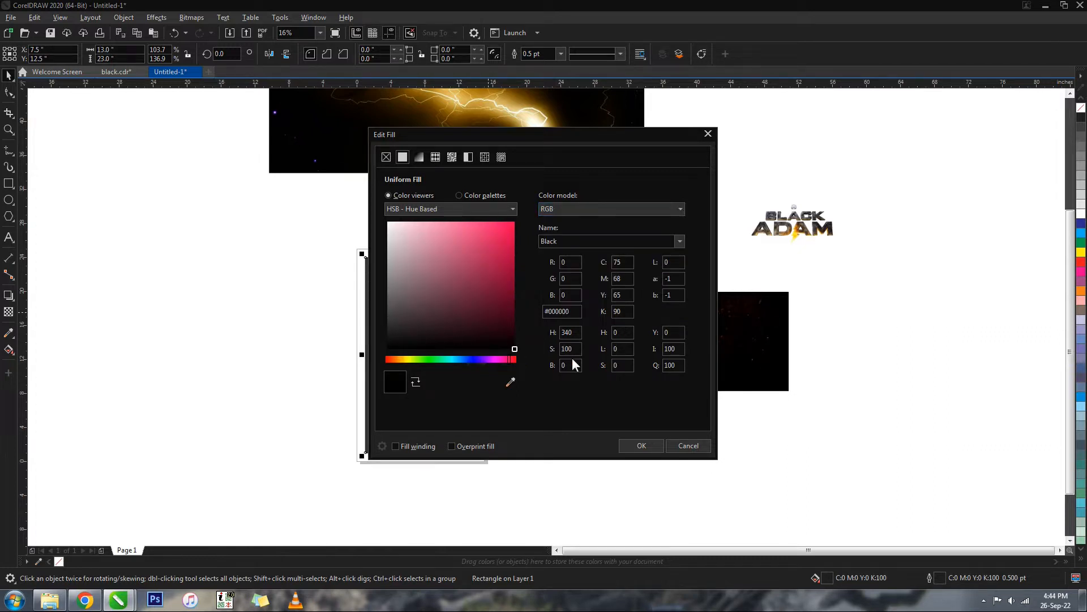
left_click(637, 445)
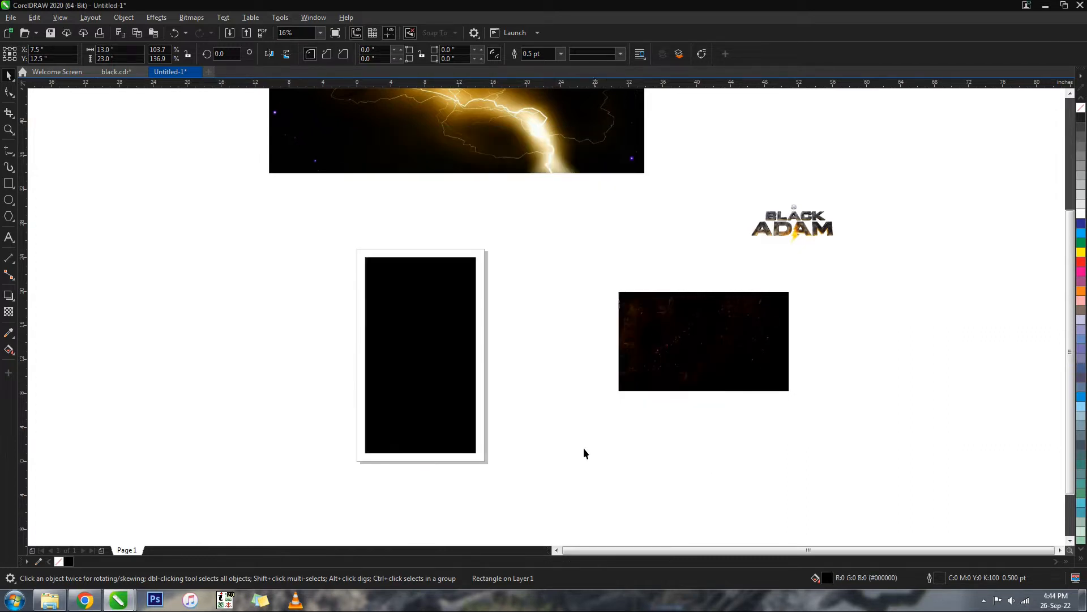
left_click(516, 320)
left_click(444, 318)
scroll(504, 347, "down", 1)
scroll(560, 345, "up", 1)
left_click(566, 347)
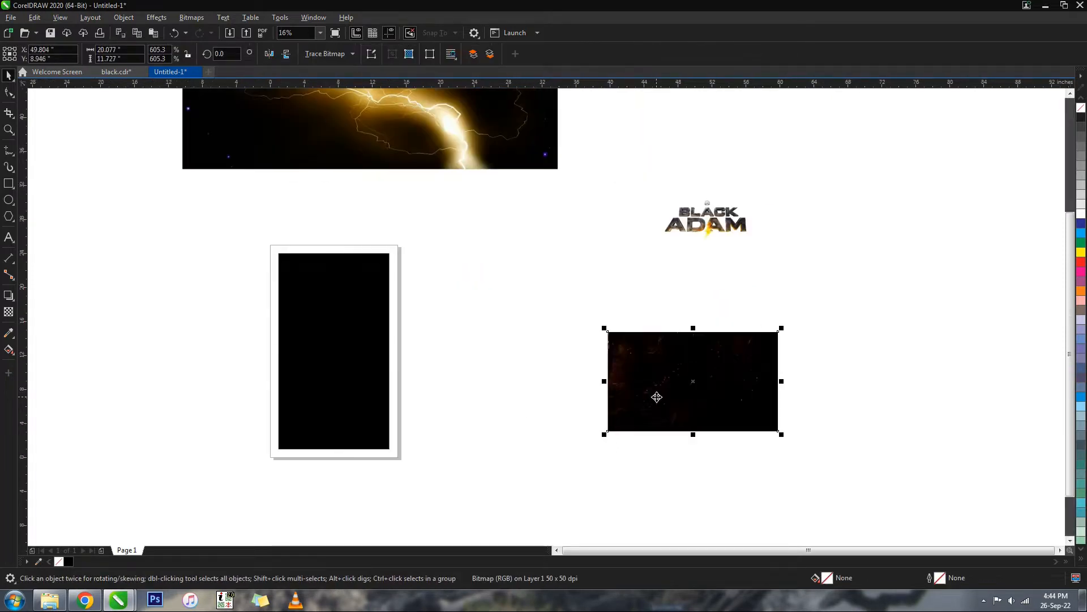
left_click(504, 235)
Step: Import the portrait image evsdvkl-vsdflv.jpg and place it beside the dark spark texture
key("ctrl+i")
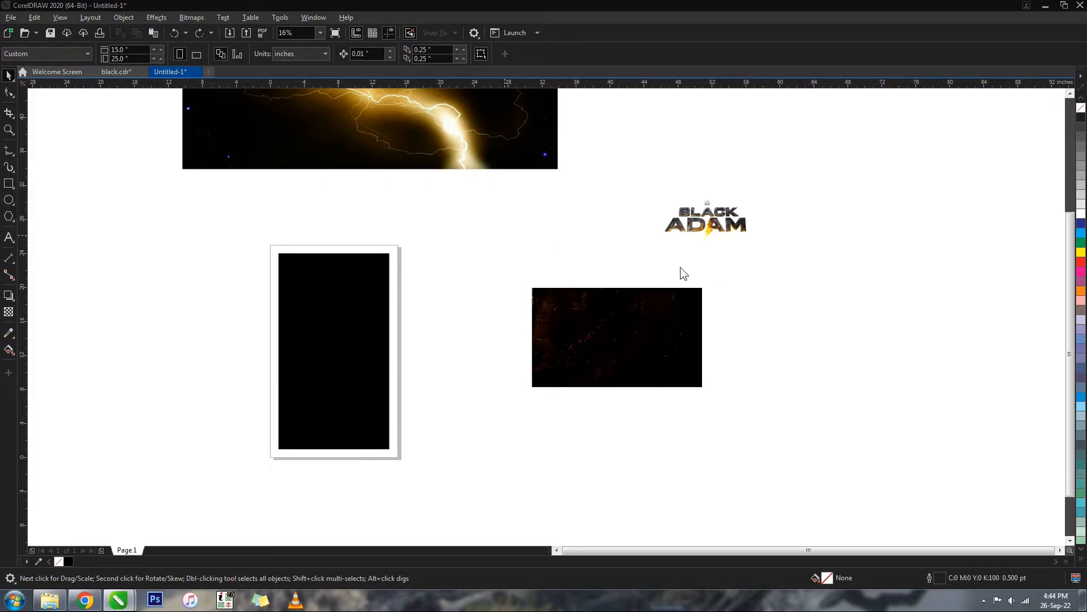
double_click(769, 225)
left_click(770, 339)
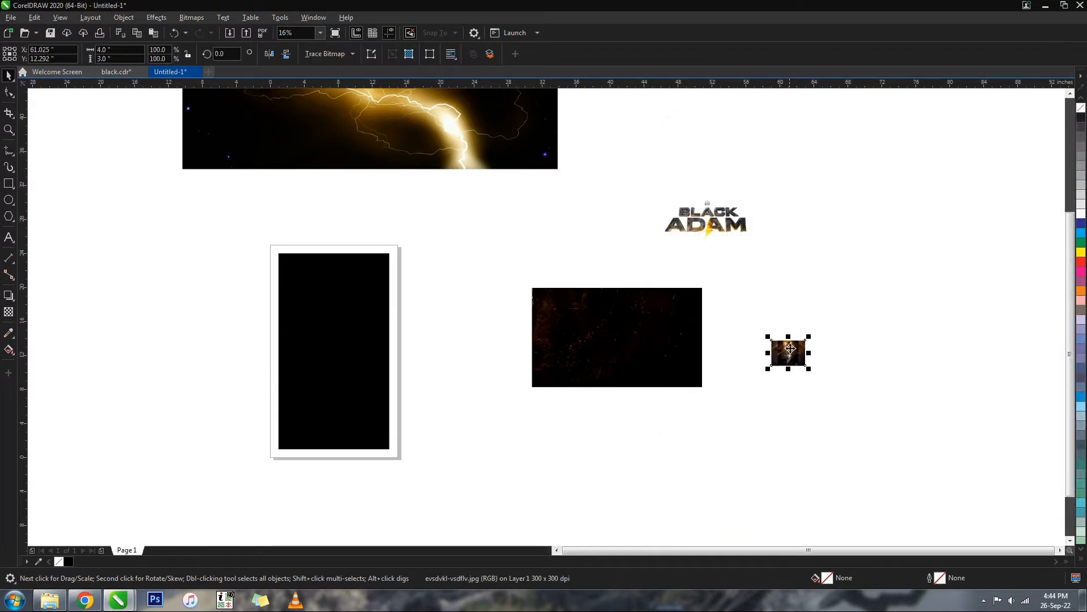
Step: Enlarge the portrait image proportionally to about 23.3 × 17.5 inches and position it to the left of the page
left_click_drag(801, 363, 534, 451)
scroll(498, 404, "down", 2)
left_click_drag(500, 403, 271, 403)
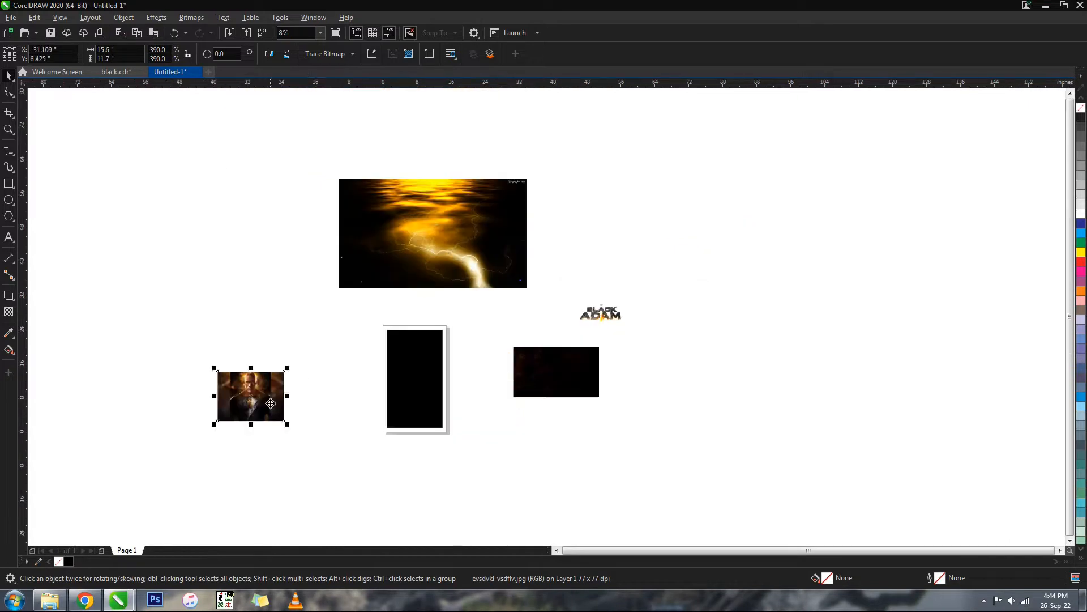
scroll(271, 403, "up", 4)
left_click_drag(382, 429, 450, 487)
left_click_drag(343, 349, 399, 348)
left_click(539, 313)
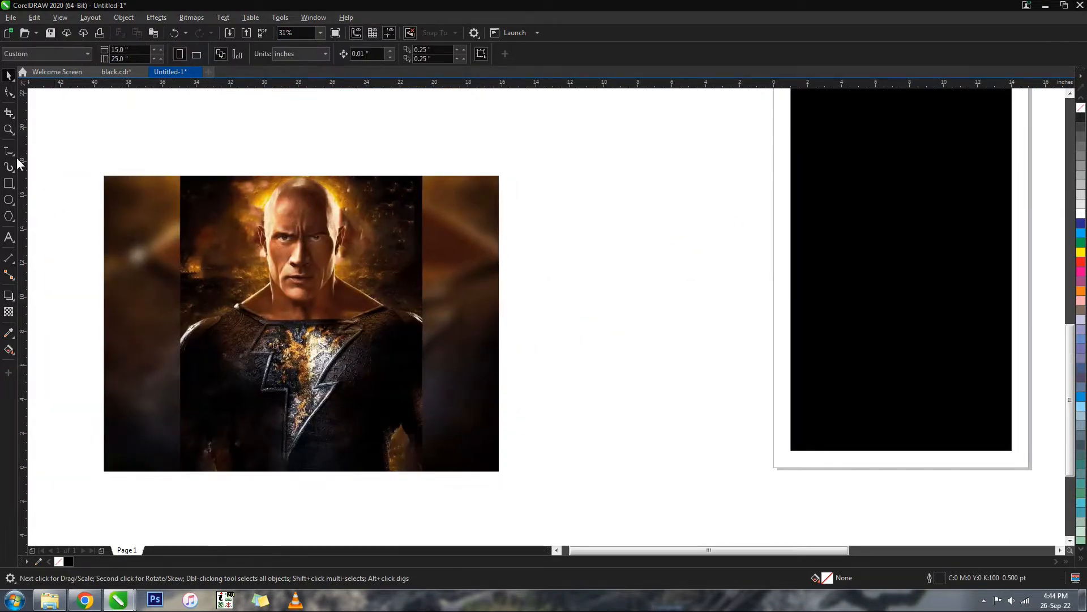
Step: With the Pen tool, start the figure's outline at the right side of the neck and trace along the right shoulder to the central picture's edge
left_click(13, 155)
left_click(51, 187)
key("F2")
left_click_drag(313, 225, 430, 350)
scroll(507, 447, "up", 1)
left_click(393, 210)
left_click(618, 350)
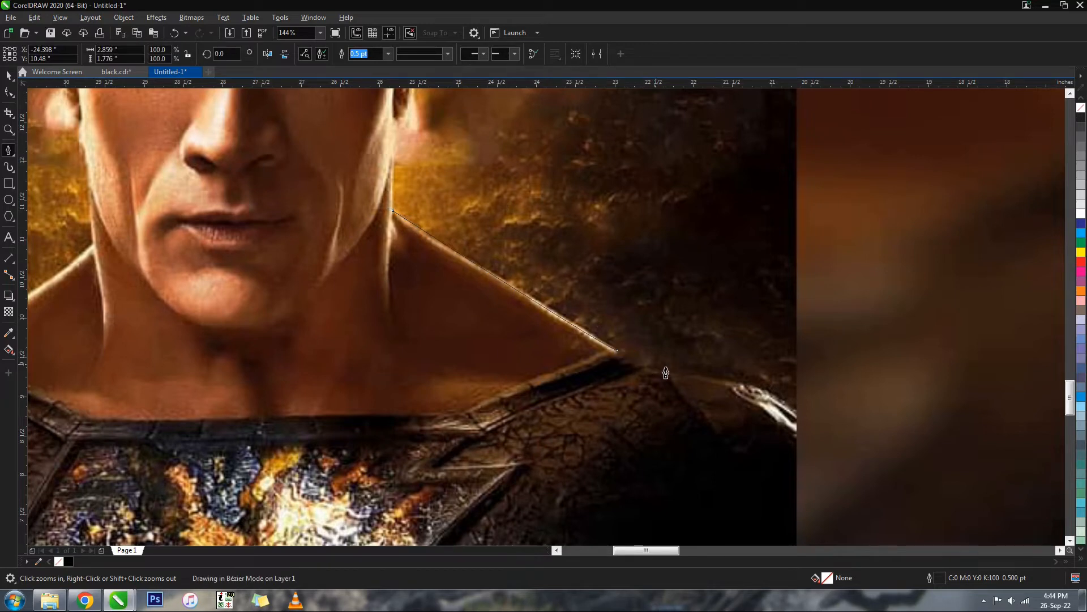
left_click(658, 372)
scroll(652, 317, "down", 5)
scroll(663, 382, "up", 2)
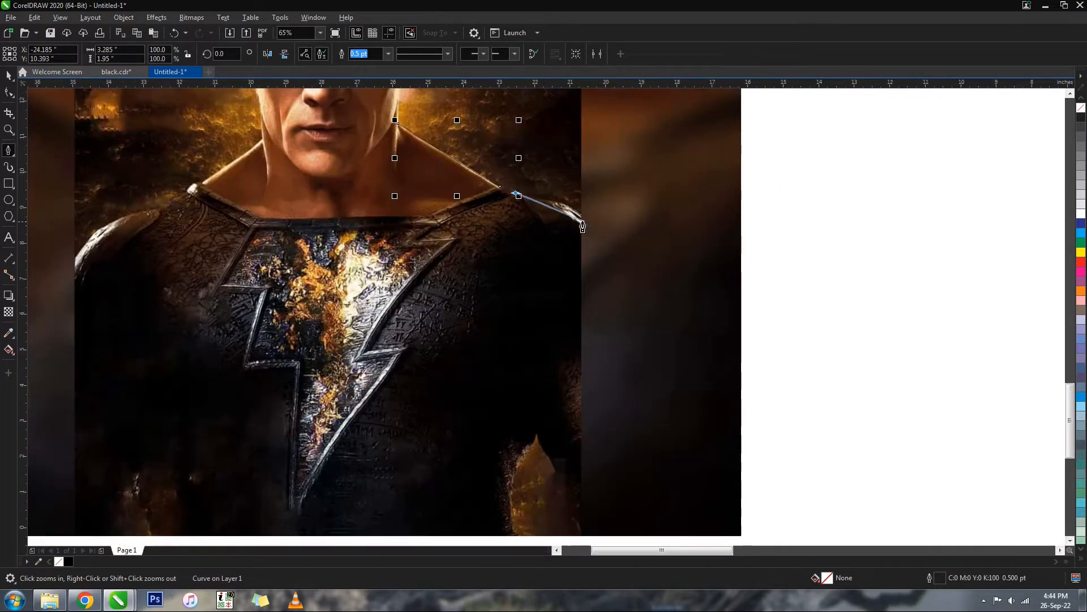
left_click_drag(581, 221, 581, 233)
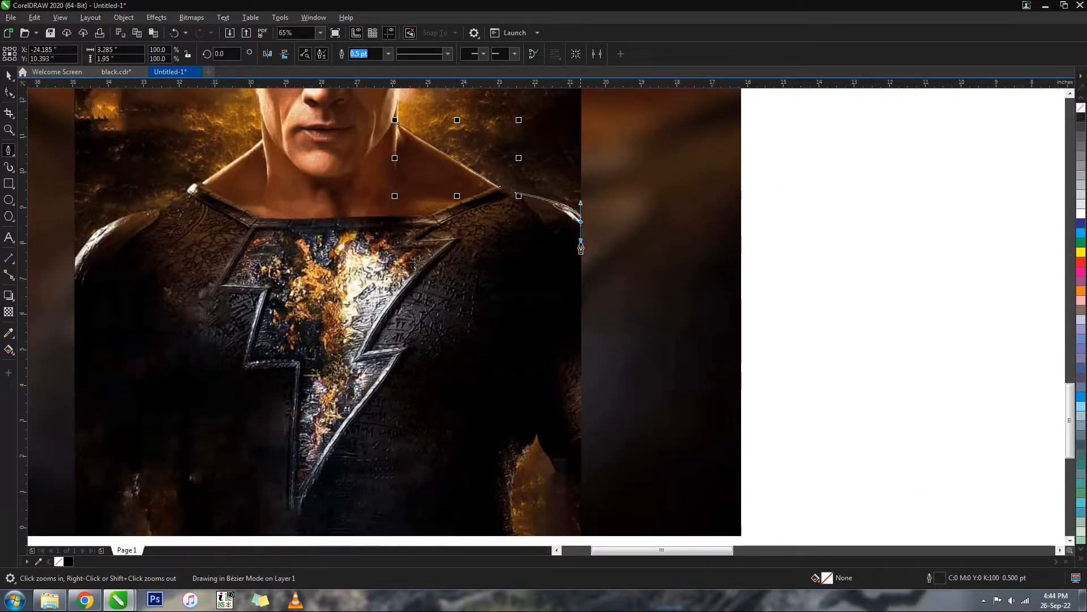
Step: Continue the outline down the right arm and around the gap between arm and torso to the image's bottom edge
scroll(560, 335, "down", 3)
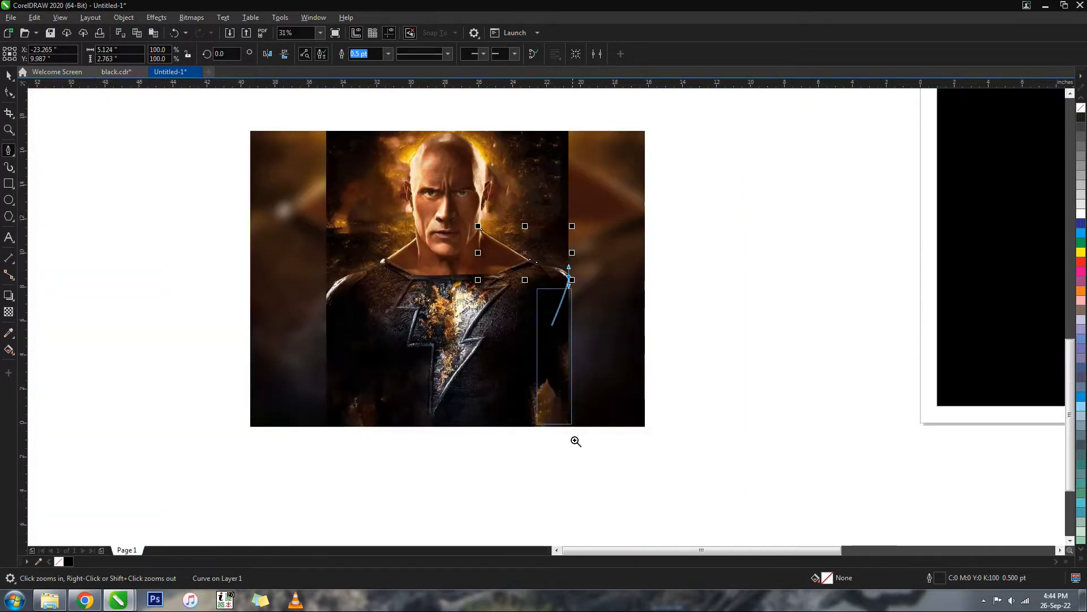
scroll(561, 391, "up", 4)
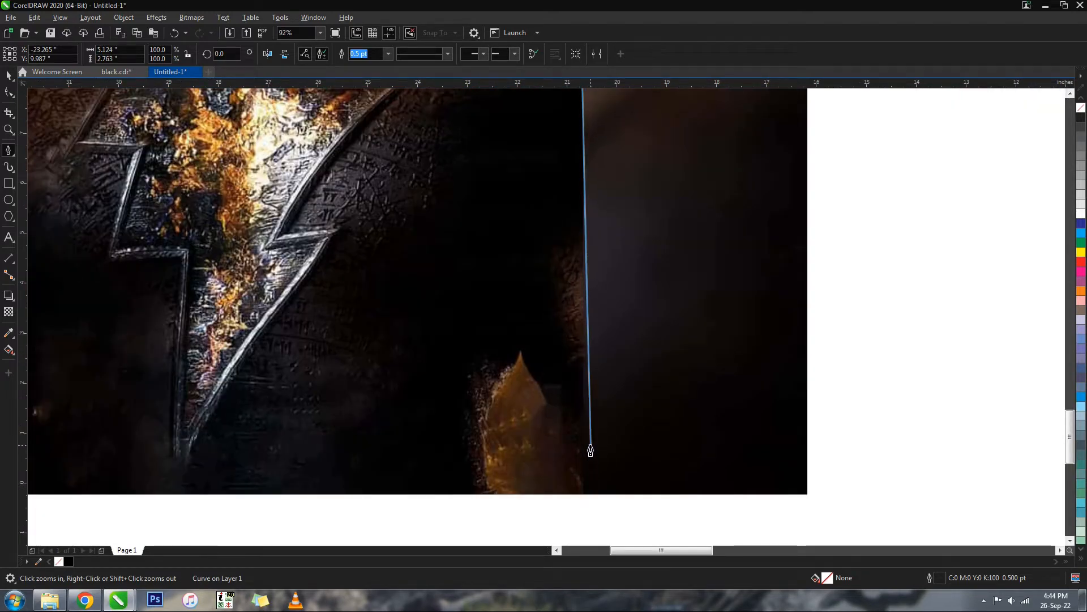
left_click(589, 444)
left_click(522, 355)
left_click_drag(484, 425, 483, 449)
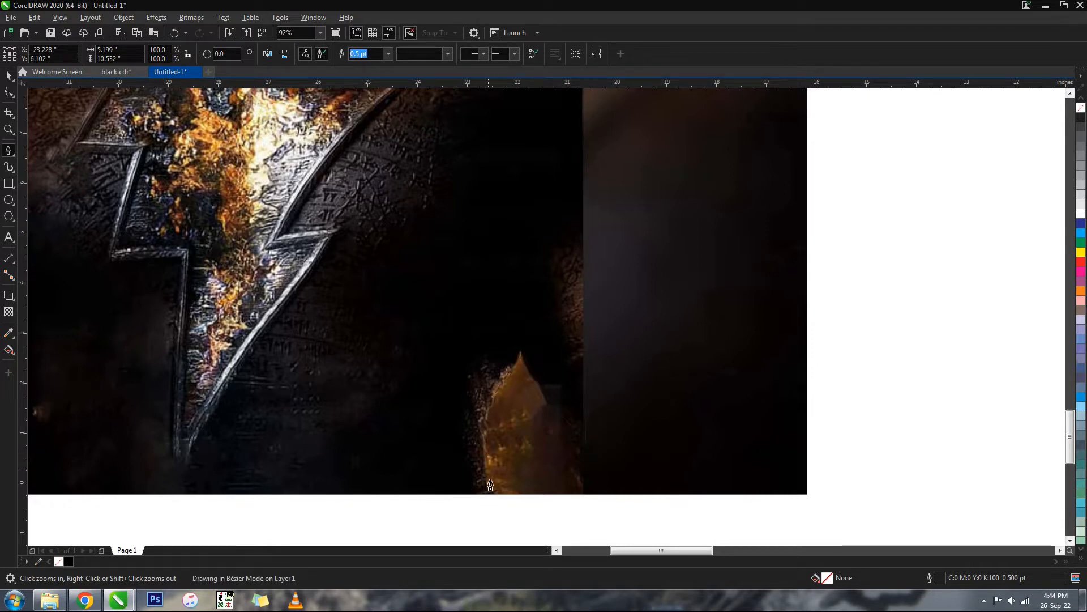
left_click(495, 498)
Step: Trace the outline along the image's bottom edge and around the gap between the torso and the left arm
scroll(497, 499, "down", 3)
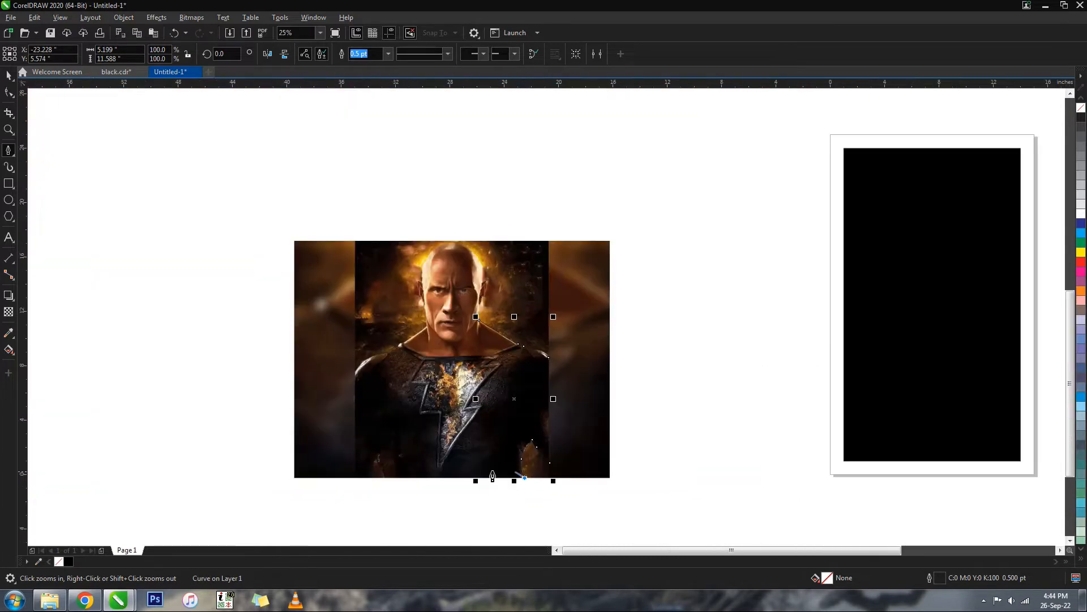
scroll(503, 529, "up", 3)
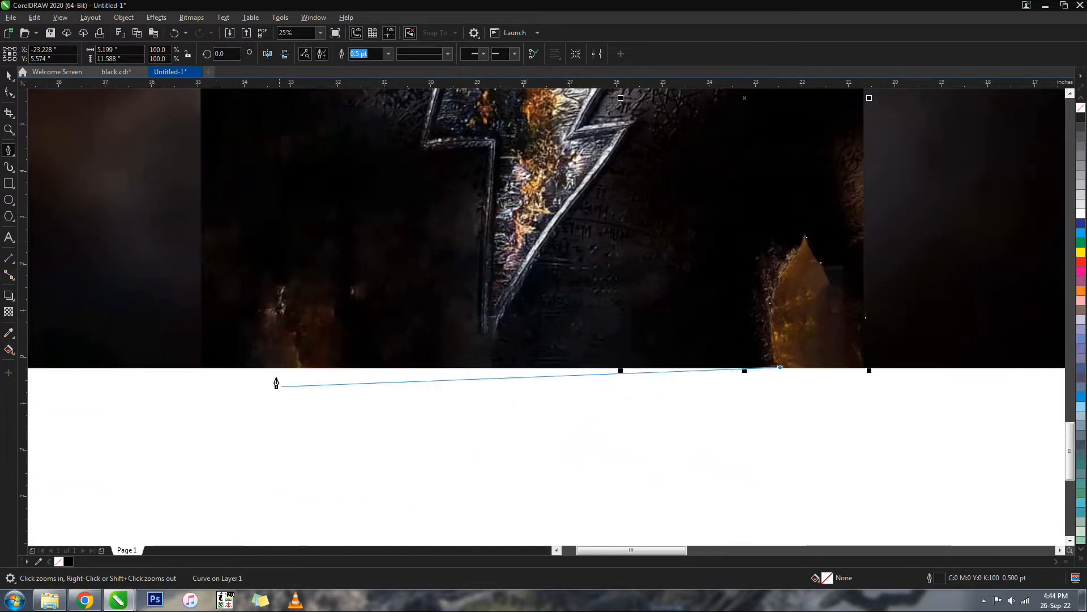
left_click(346, 368)
left_click(332, 230)
left_click_drag(274, 323, 266, 361)
left_click(265, 368)
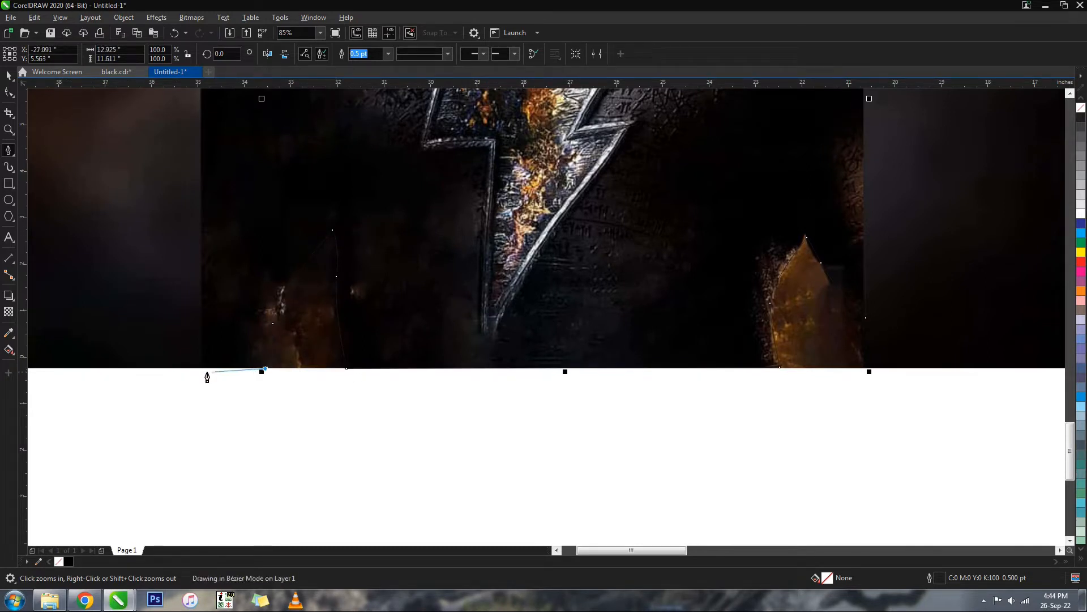
Step: Extend the outline to the central picture's lower-left corner, up its left edge and over the left shoulder
left_click(202, 368)
scroll(270, 402, "down", 2)
scroll(171, 292, "up", 2)
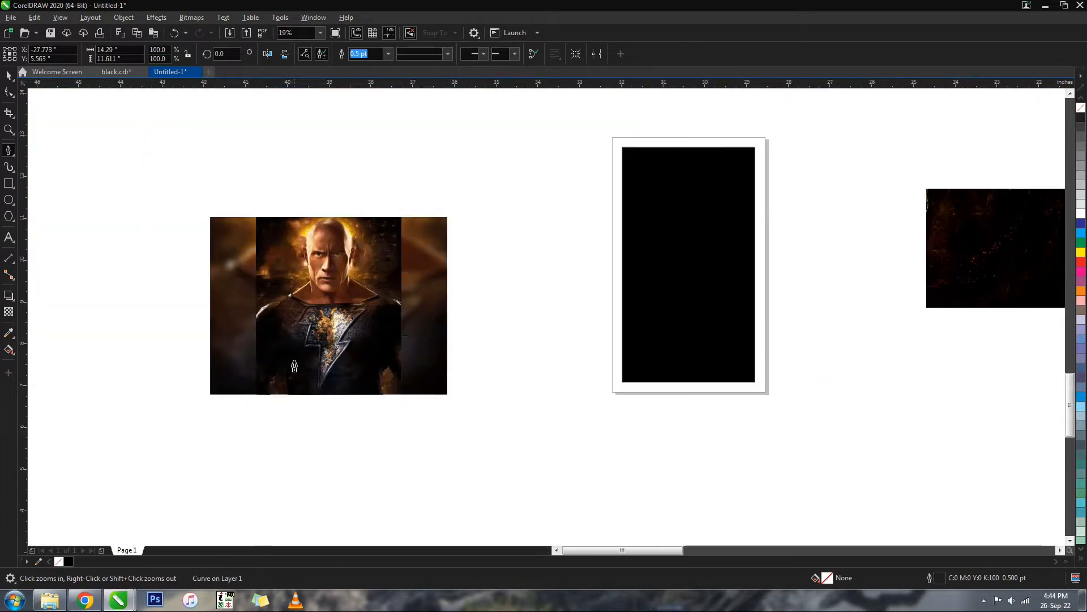
left_click(498, 370)
key("F2")
left_click_drag(515, 274, 593, 385)
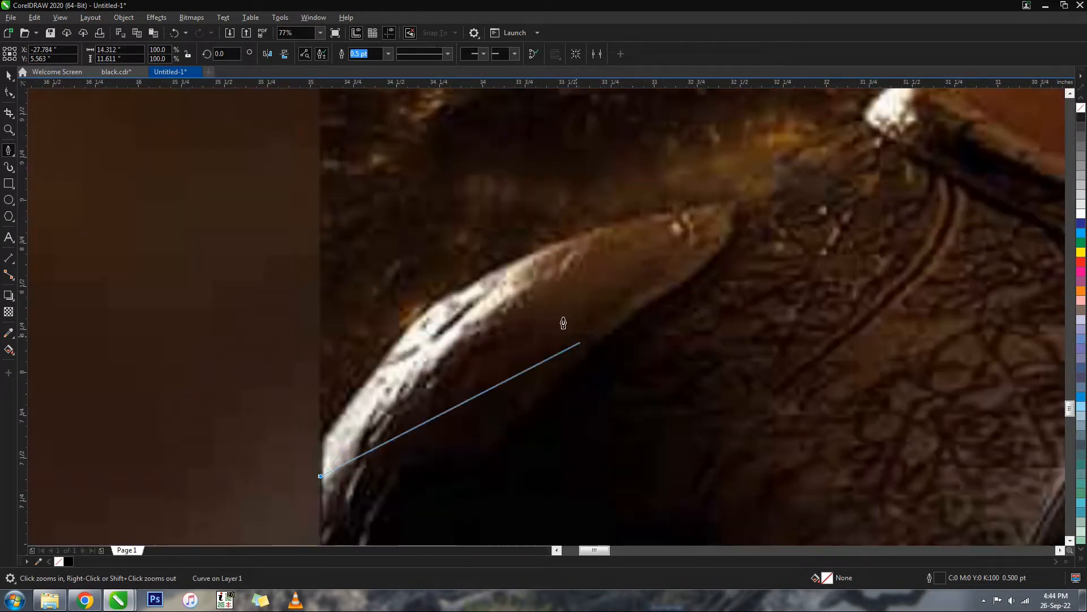
left_click_drag(488, 279, 794, 152)
scroll(794, 152, "down", 2)
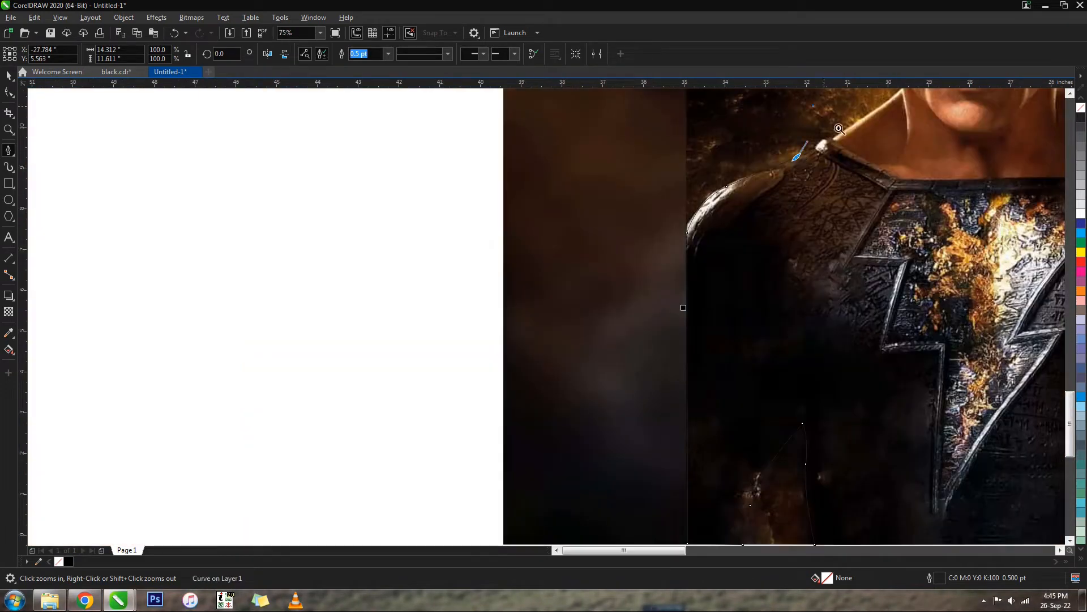
Step: Trace the outline around the costume's left collar tip and up the neck slope to the base of the neck
scroll(682, 303, "up", 3)
left_click(427, 256)
scroll(427, 259, "down", 3)
scroll(463, 296, "down", 1)
scroll(531, 316, "up", 3)
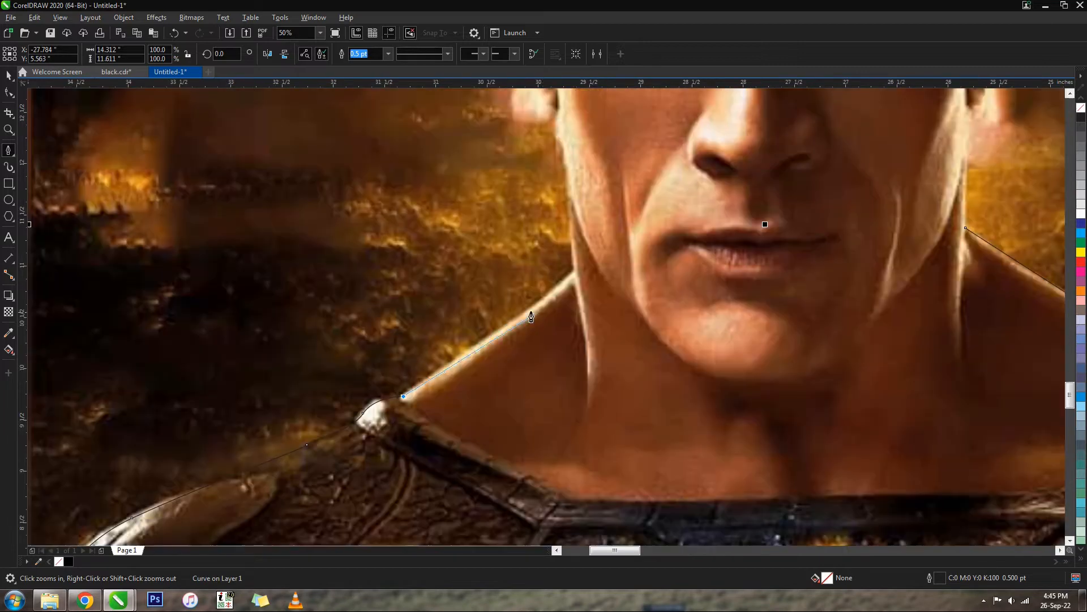
left_click_drag(575, 270, 576, 256)
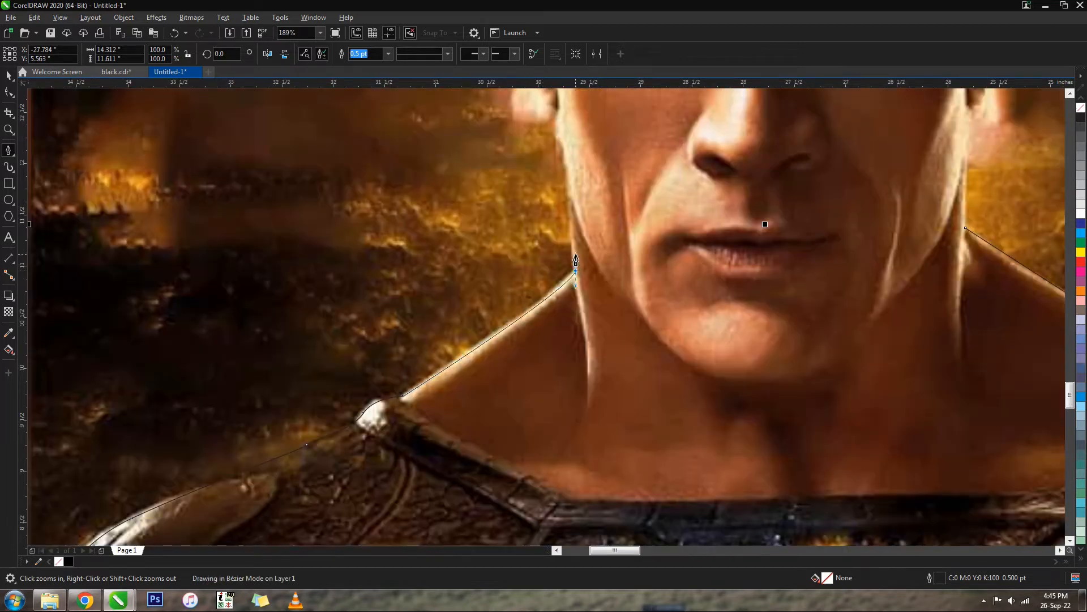
Step: Trace the outline up the left side of the neck and jaw and around the left earlobe
left_click_drag(569, 185, 587, 263)
left_click(554, 124)
key("F3")
key("F2")
key("F3")
scroll(572, 334, "up", 2)
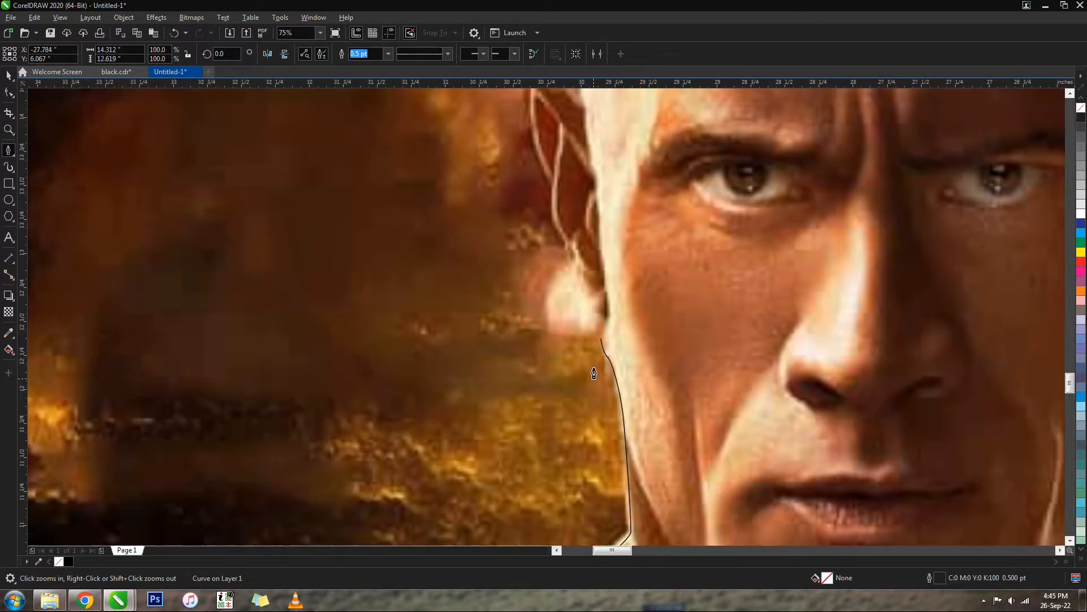
left_click_drag(551, 316, 542, 287)
left_click_drag(564, 242, 547, 230)
Step: Trace the outer curve of the left ear up and over its top, redoing the misplaced top node
key("F3")
scroll(568, 235, "up", 4)
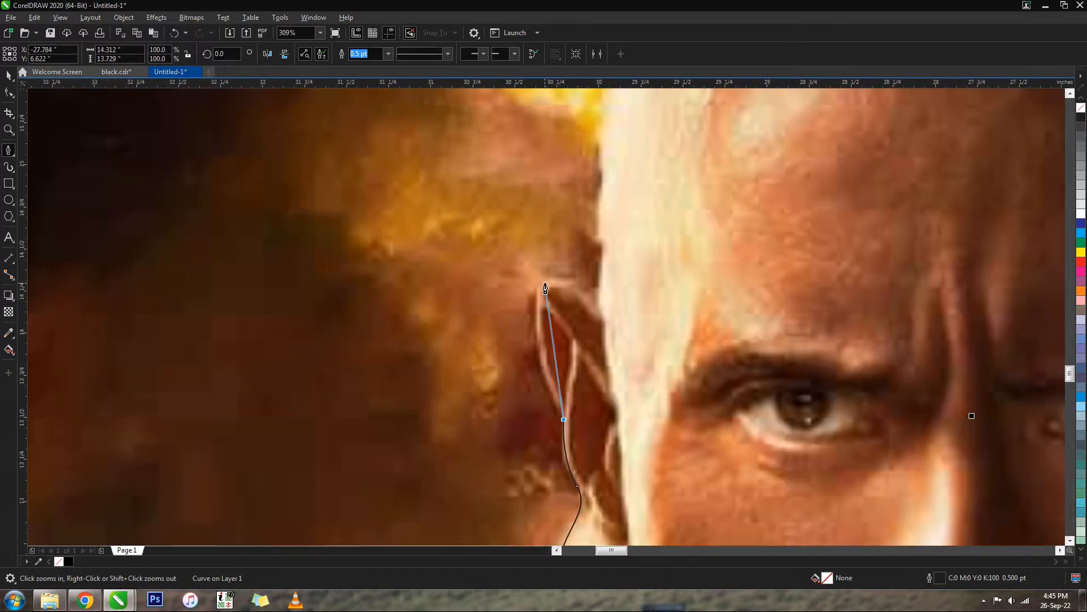
left_click_drag(542, 353, 538, 310)
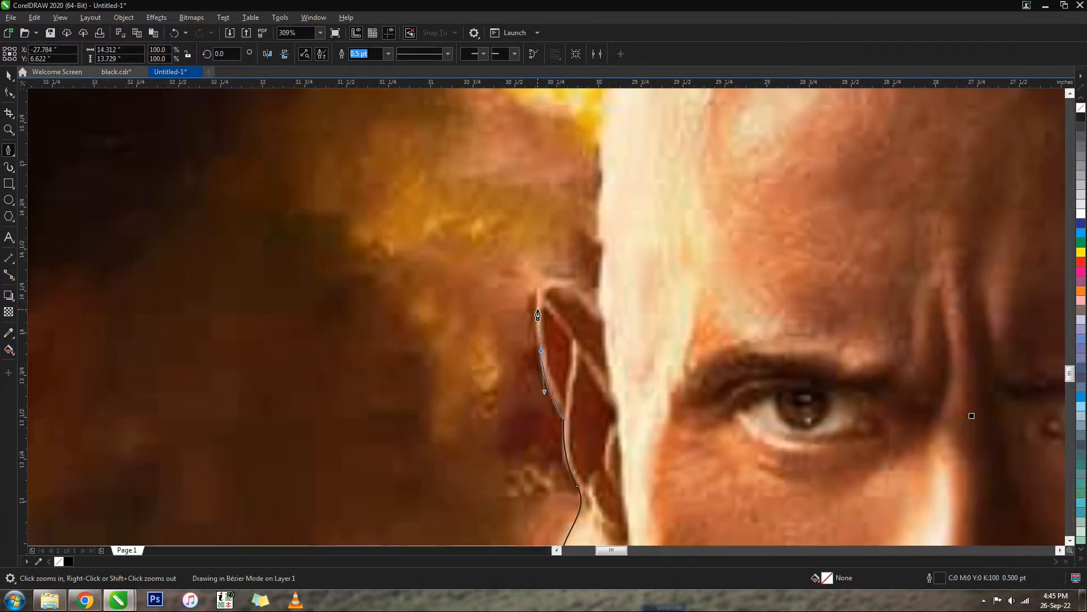
left_click(553, 277)
key("ctrl+z")
left_click_drag(552, 282, 578, 278)
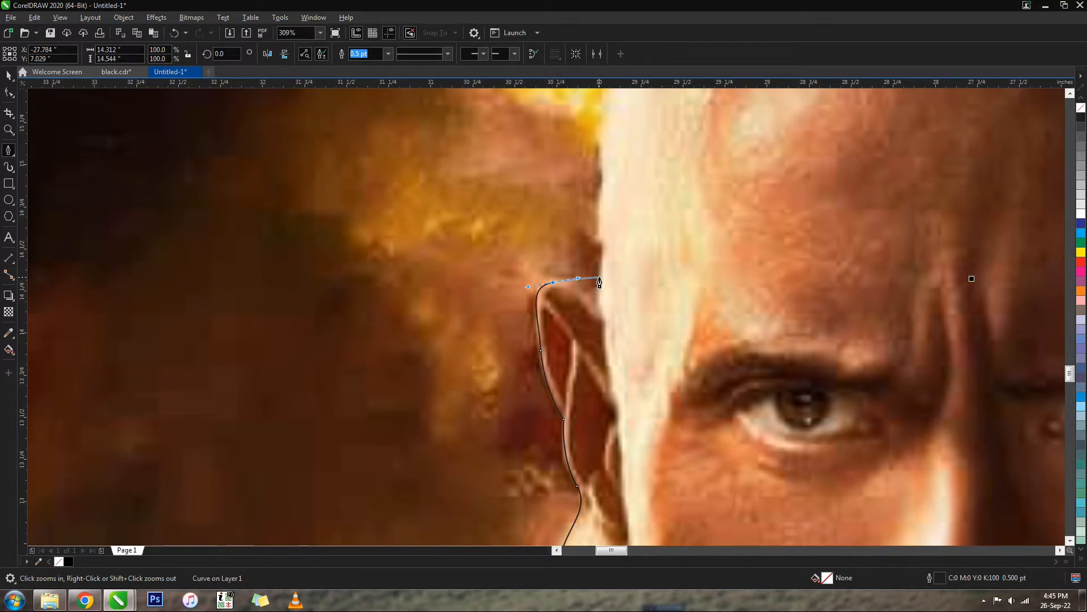
Step: Trace the left side of the head and over the crown with curved segments, redoing the first misplaced curve
scroll(599, 281, "down", 5)
scroll(561, 298, "up", 3)
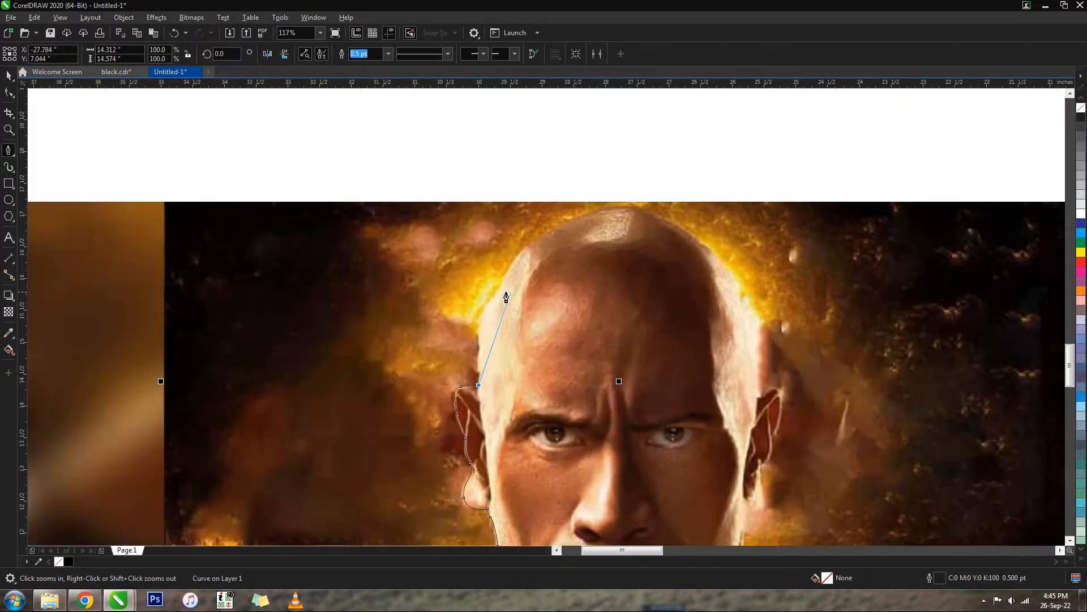
left_click_drag(500, 293, 530, 273)
key("ctrl+z")
left_click_drag(487, 315, 498, 296)
left_click_drag(572, 220, 677, 229)
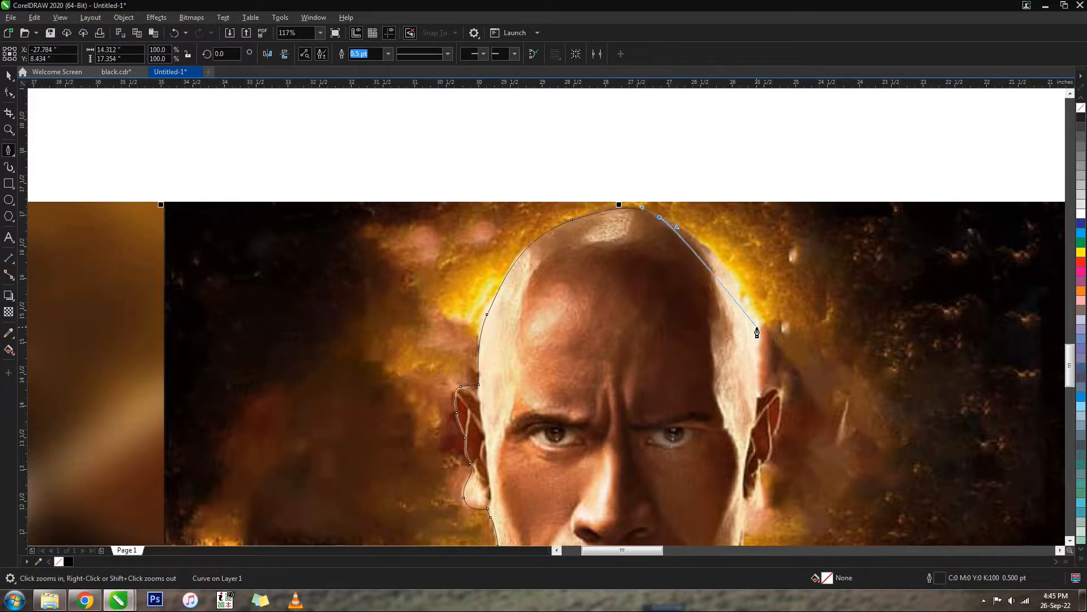
Step: Trace the outline down the right side of the head and around the outer edge of the right ear
left_click_drag(757, 328, 756, 401)
left_click(754, 397)
left_click(762, 398)
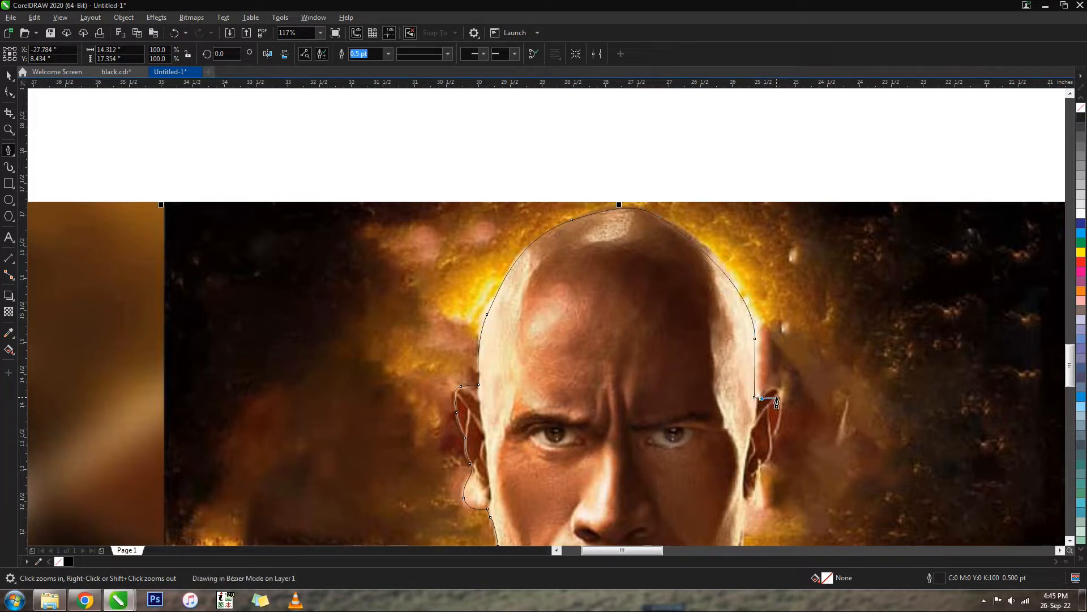
left_click(780, 402)
left_click_drag(772, 437, 760, 488)
Step: Trace the right earlobe and jaw, redoing the misplaced lobe node, and close the outline at its starting point on the neck
key("F3")
key("F2")
left_click_drag(726, 389, 759, 568)
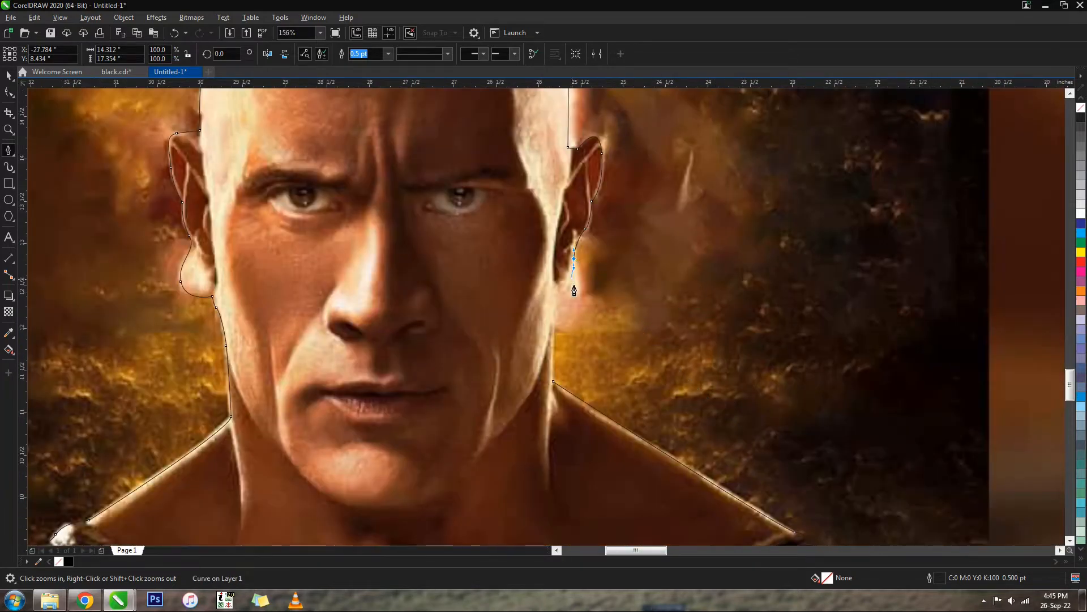
key("ctrl+z")
left_click_drag(569, 286, 557, 290)
left_click_drag(553, 346, 554, 363)
left_click(554, 386)
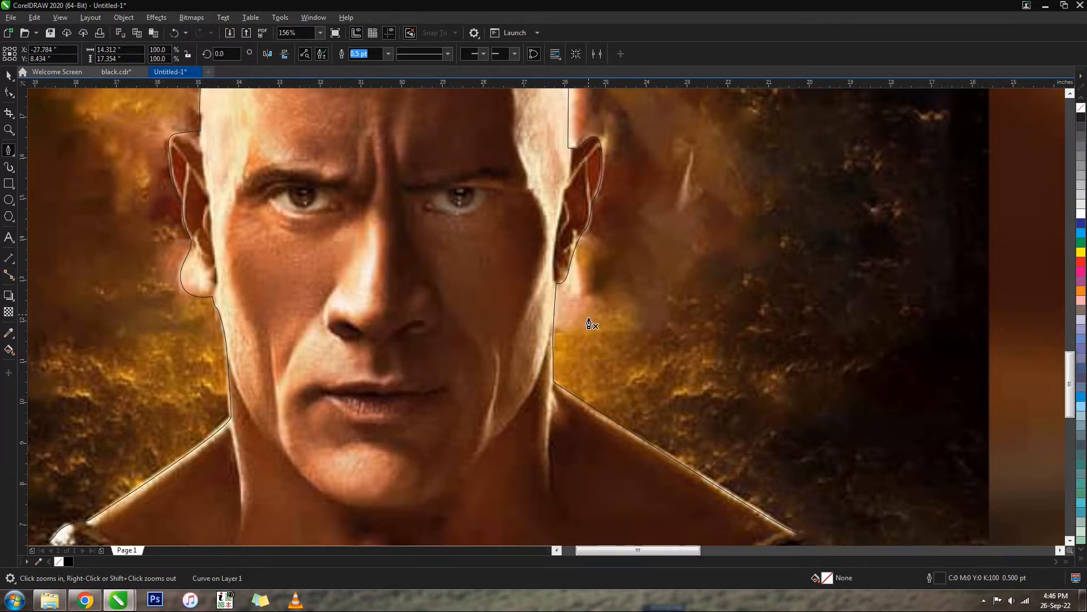
Step: PowerClip the portrait photo inside the traced figure shape and remove the shape's outline
scroll(591, 323, "down", 7)
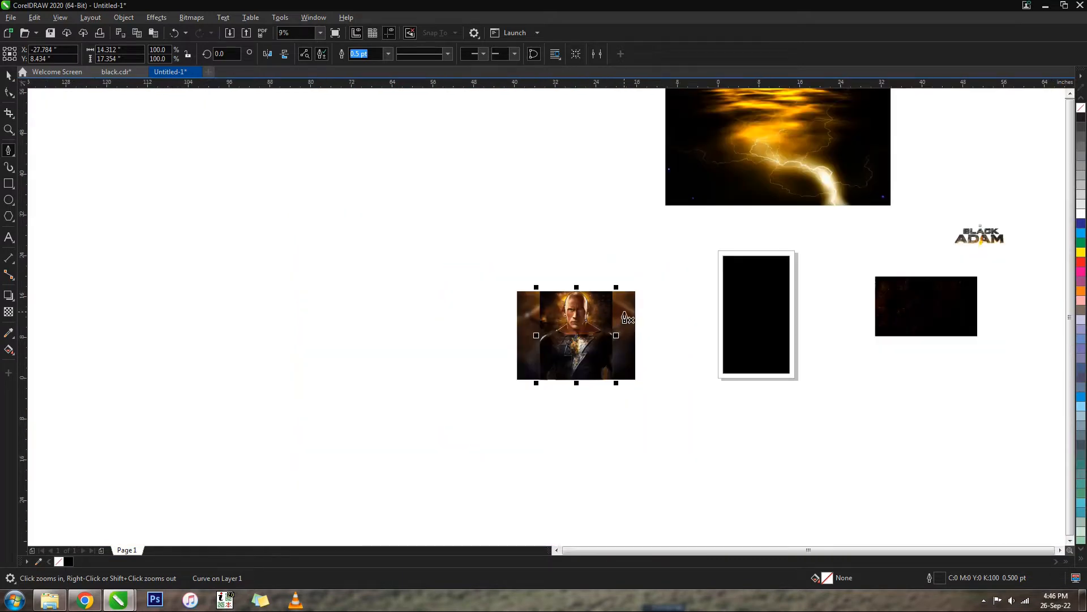
key("space")
left_click(625, 318)
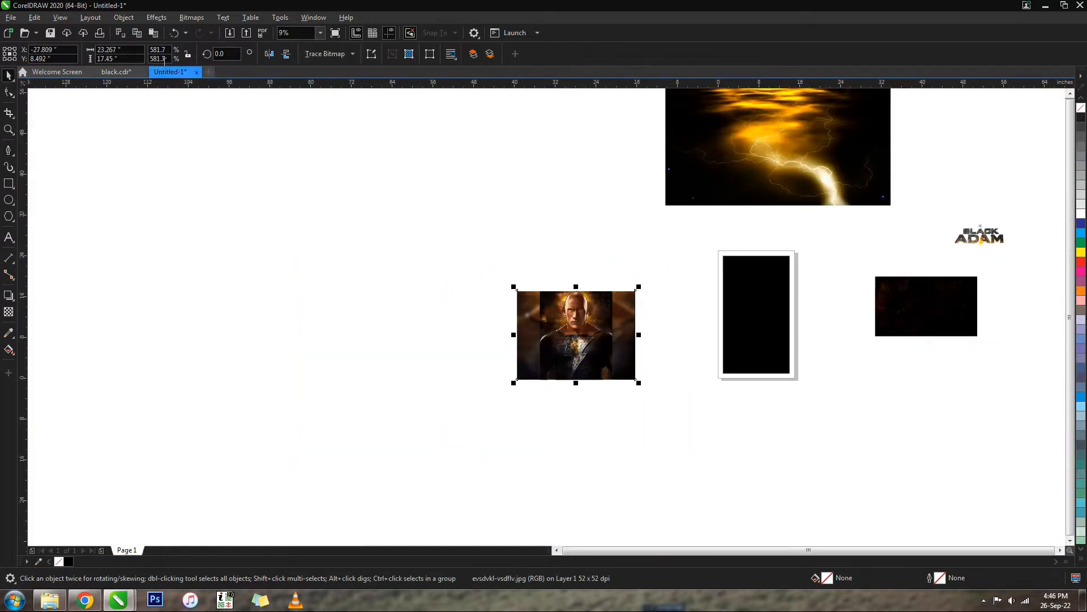
left_click(149, 21)
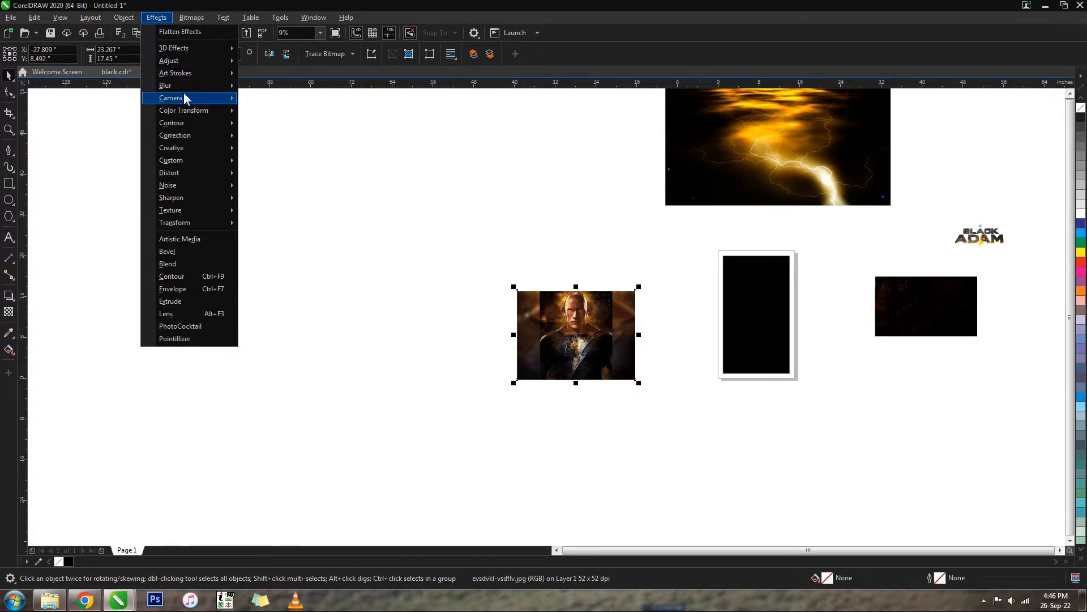
mouse_move(186, 85)
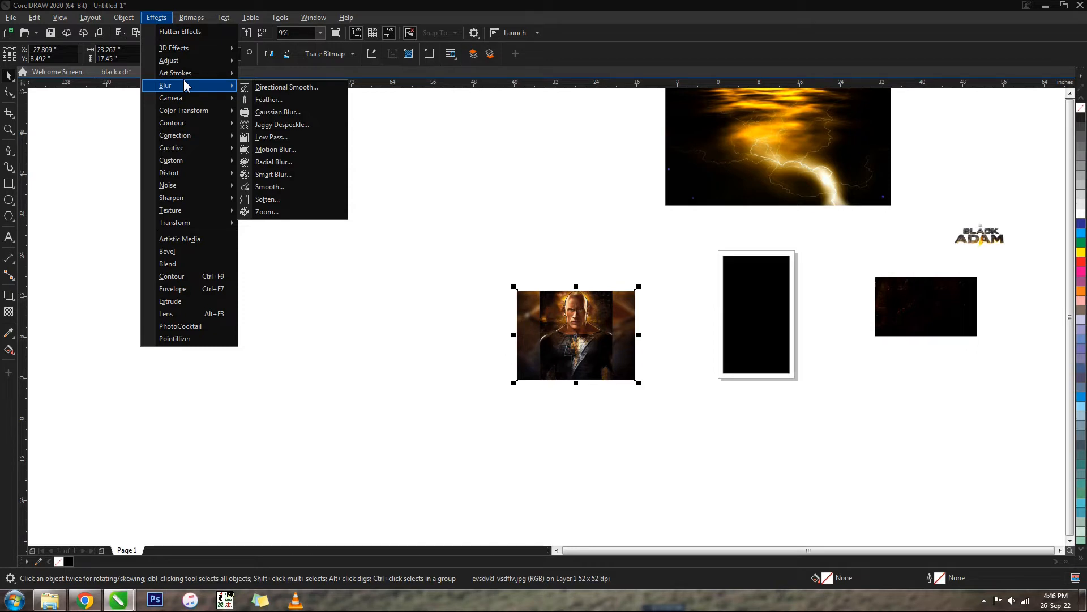
mouse_move(185, 60)
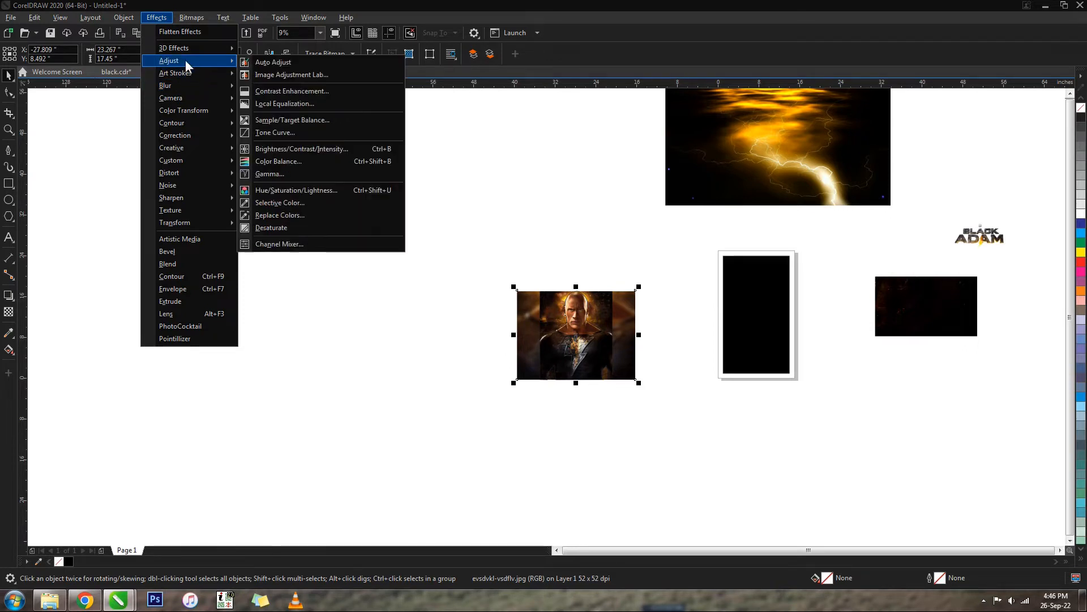
mouse_move(183, 211)
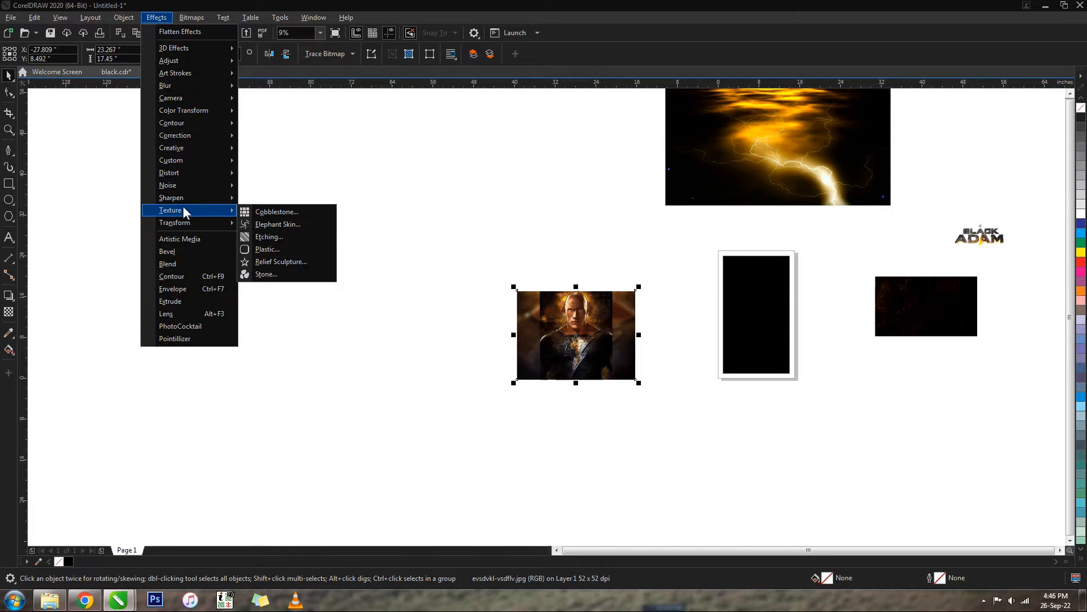
mouse_move(185, 135)
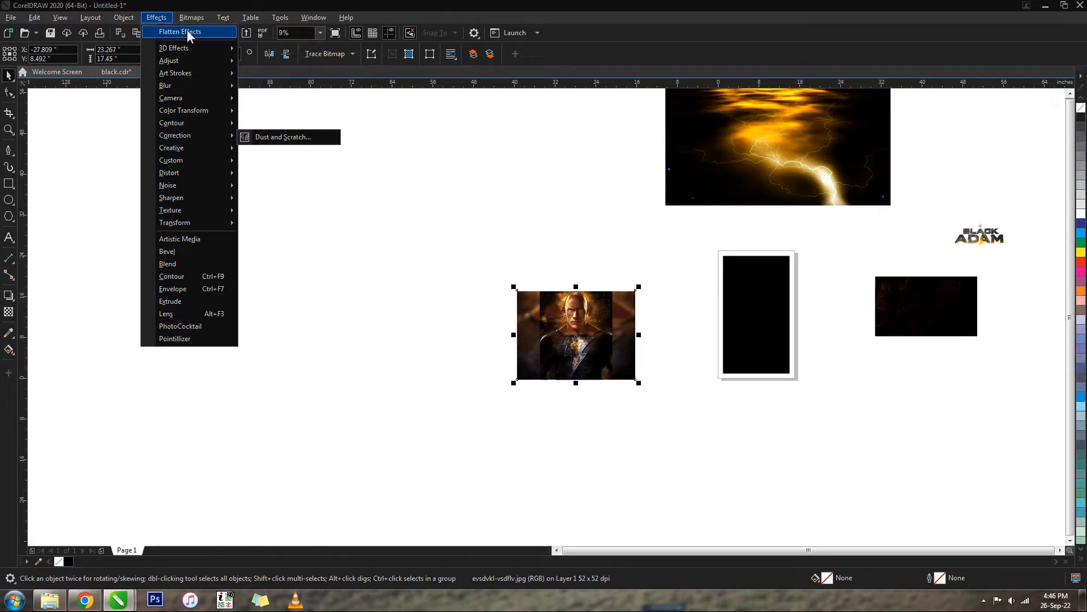
mouse_move(123, 17)
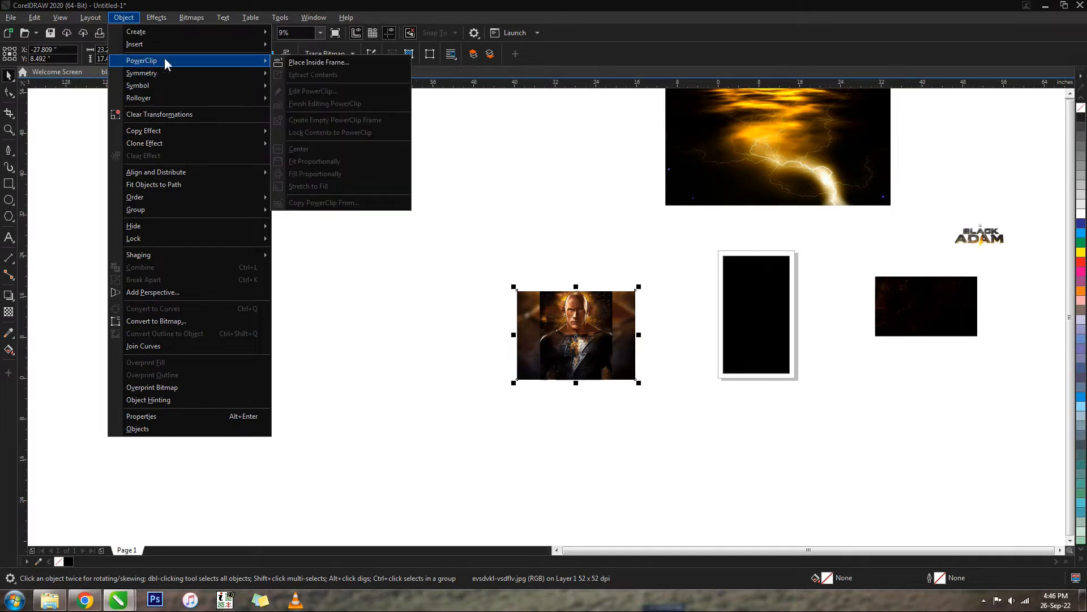
left_click(334, 63)
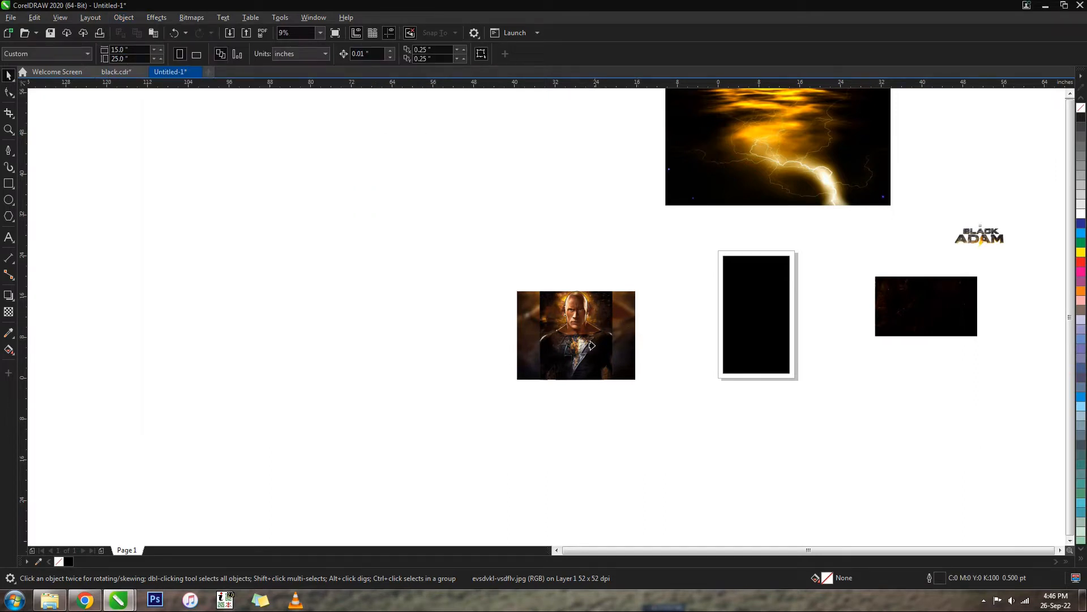
left_click(582, 343)
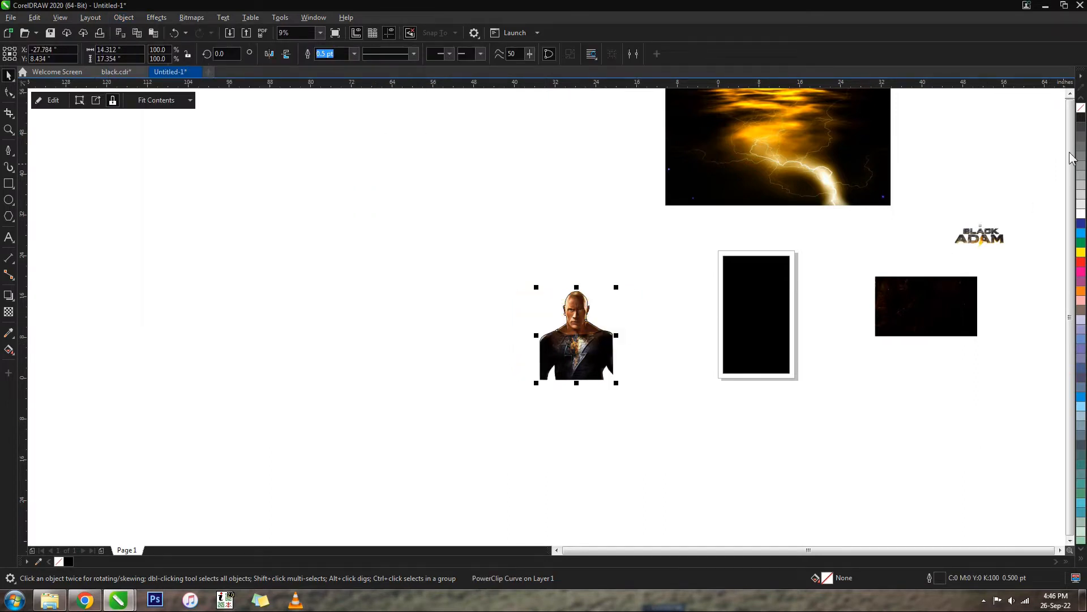
left_click(858, 362)
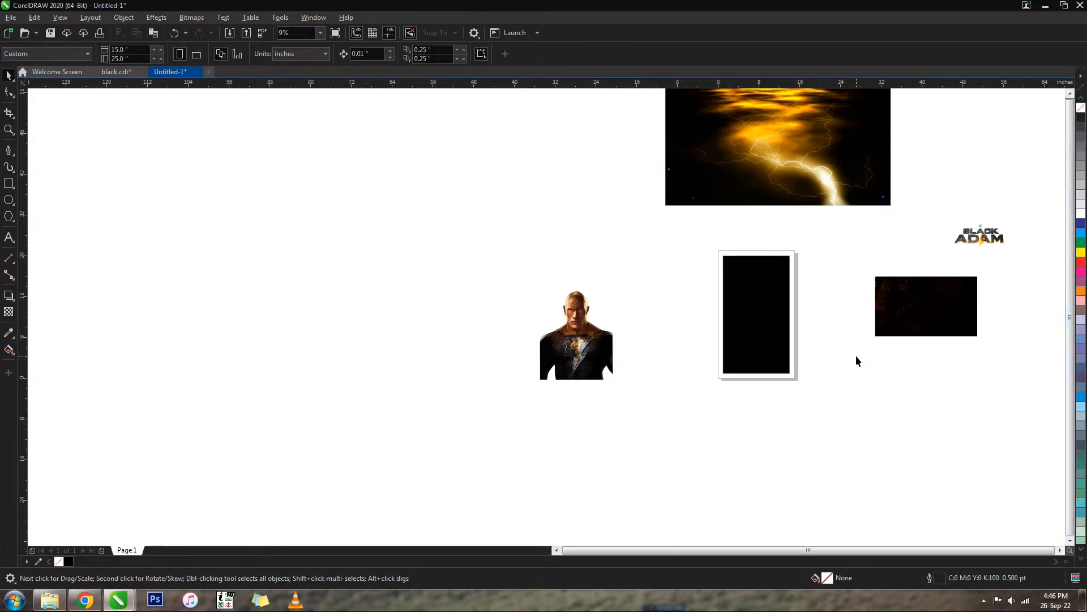
Step: Edit the contents of the figure's PowerClip, set the photo's brightness to 16, and finish editing
left_click(592, 350)
scroll(592, 350, "up", 1)
double_click(592, 350)
left_click(592, 350)
key("ctrl+b")
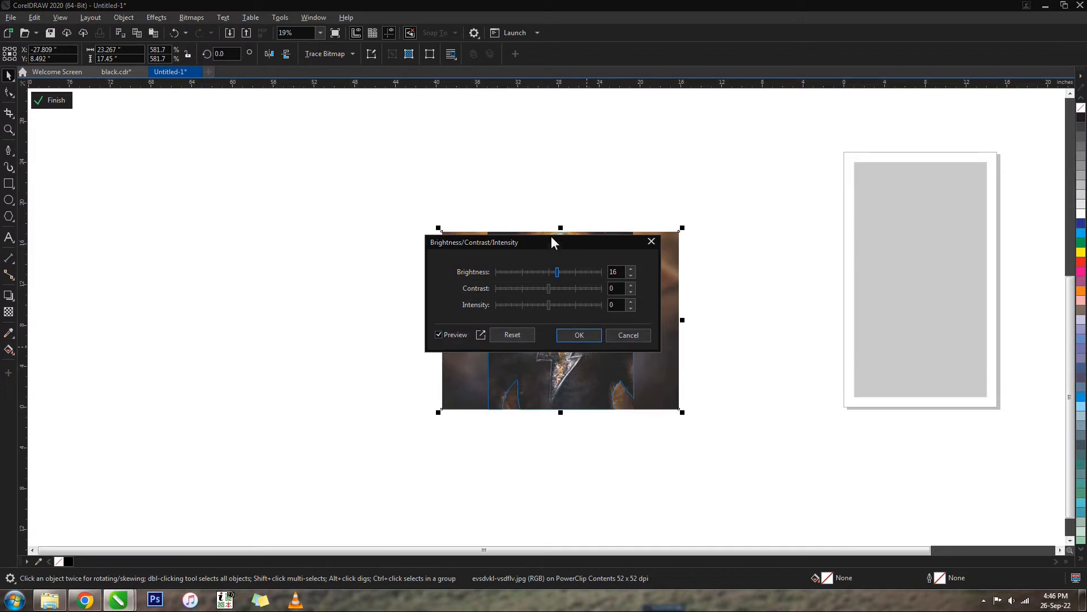
left_click_drag(551, 236, 282, 251)
key("Return")
left_click(735, 291, "ctrl")
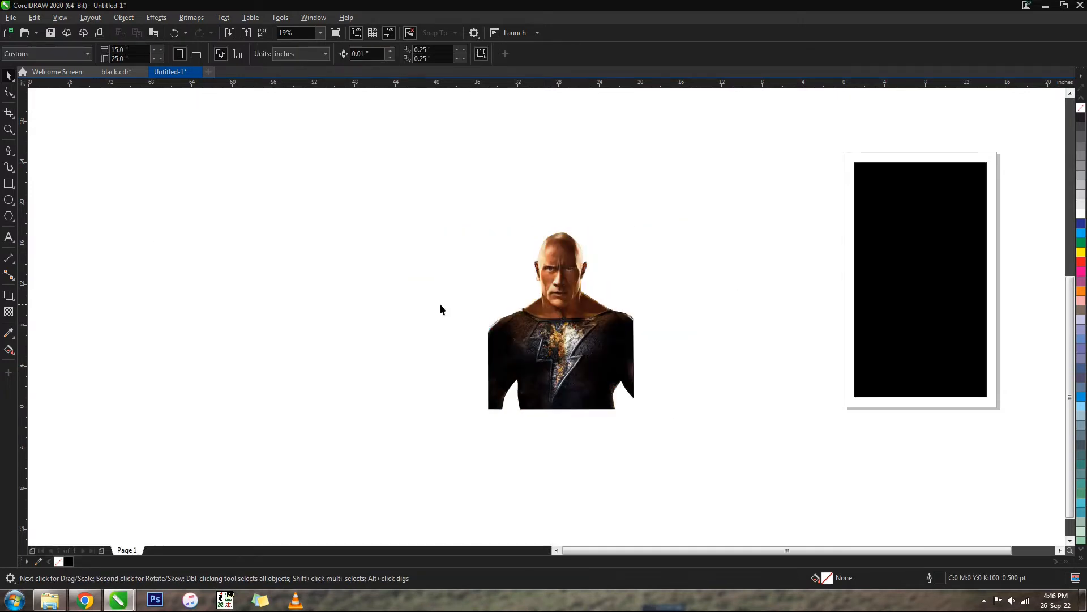
Step: PowerClip the cut-out figure inside the black poster rectangle
scroll(436, 304, "down", 1)
scroll(691, 311, "up", 1)
left_click(293, 326)
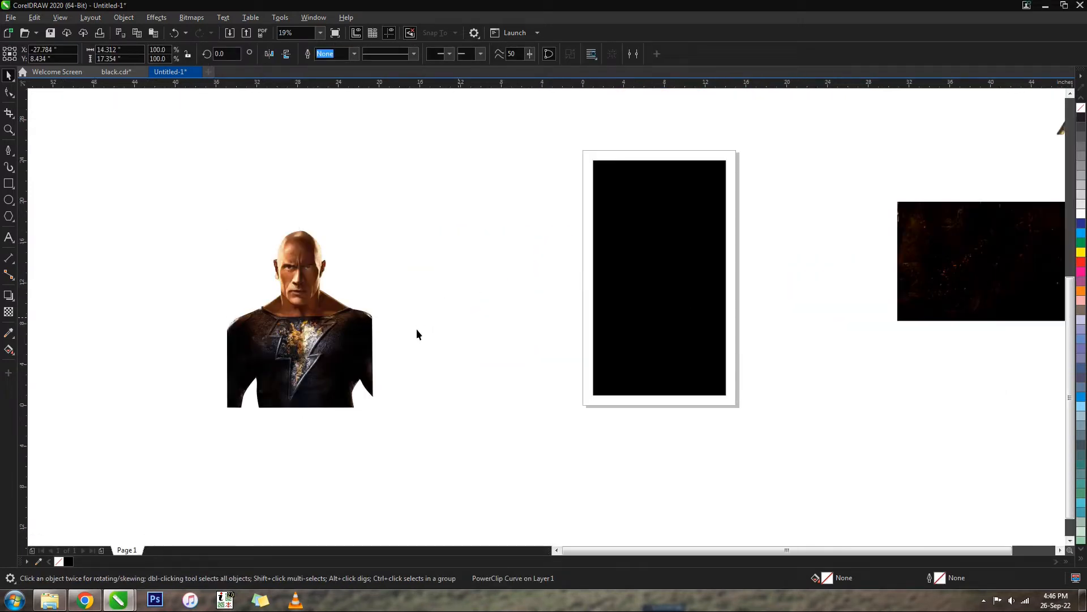
scroll(566, 334, "down", 1)
scroll(680, 298, "up", 1)
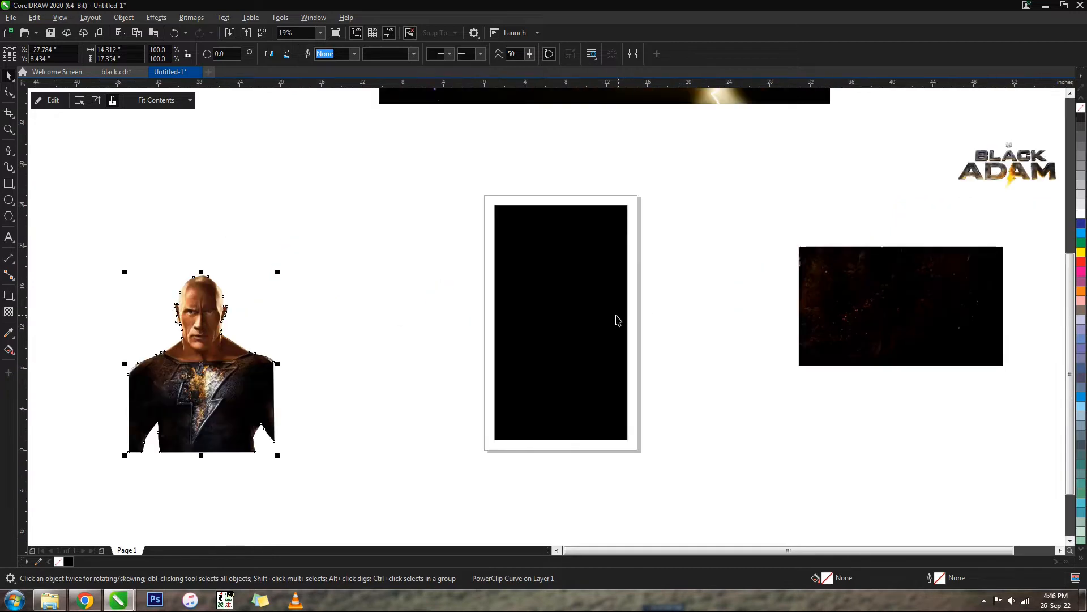
left_click(565, 360)
left_click(574, 367)
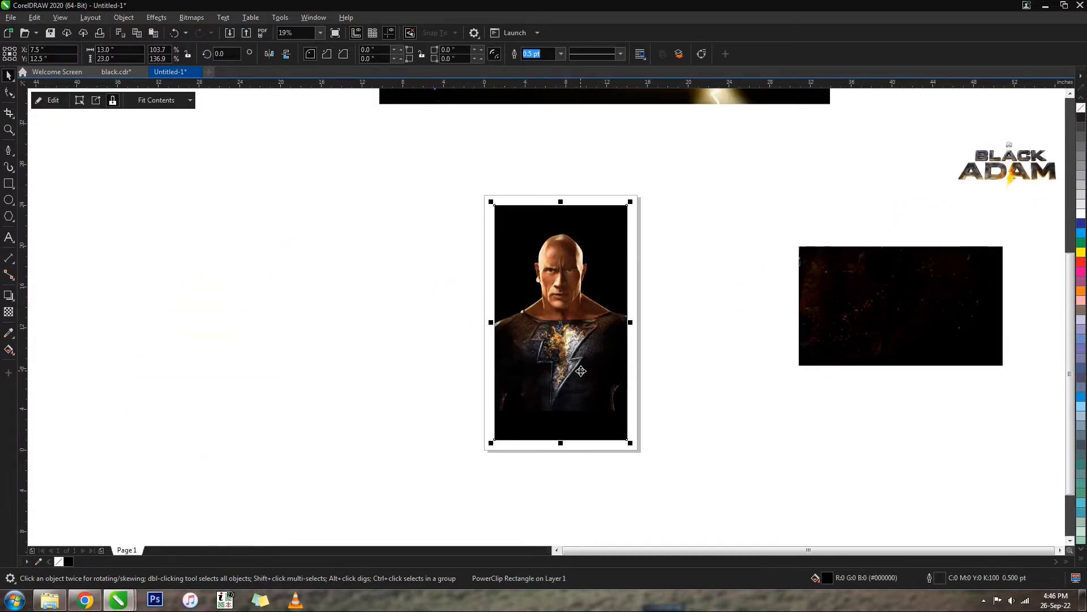
Step: Within the poster's PowerClip, move the figure down slightly and enlarge it to about 14.7 × 17.9 inches
double_click(581, 371)
mouse_move(584, 380)
left_mouse_down()
mouse_move(585, 392)
mouse_move(584, 379)
left_mouse_up()
left_click_drag(639, 421, 641, 425)
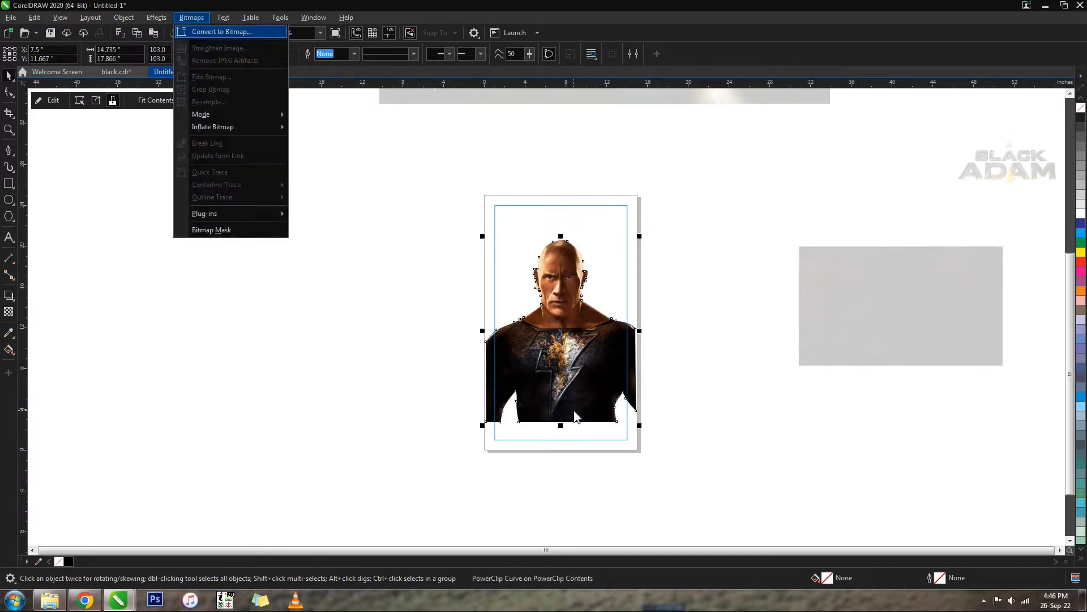
Step: Convert the clipped figure to a 600 dpi CMYK bitmap, undoing a trial move of it
key("Return")
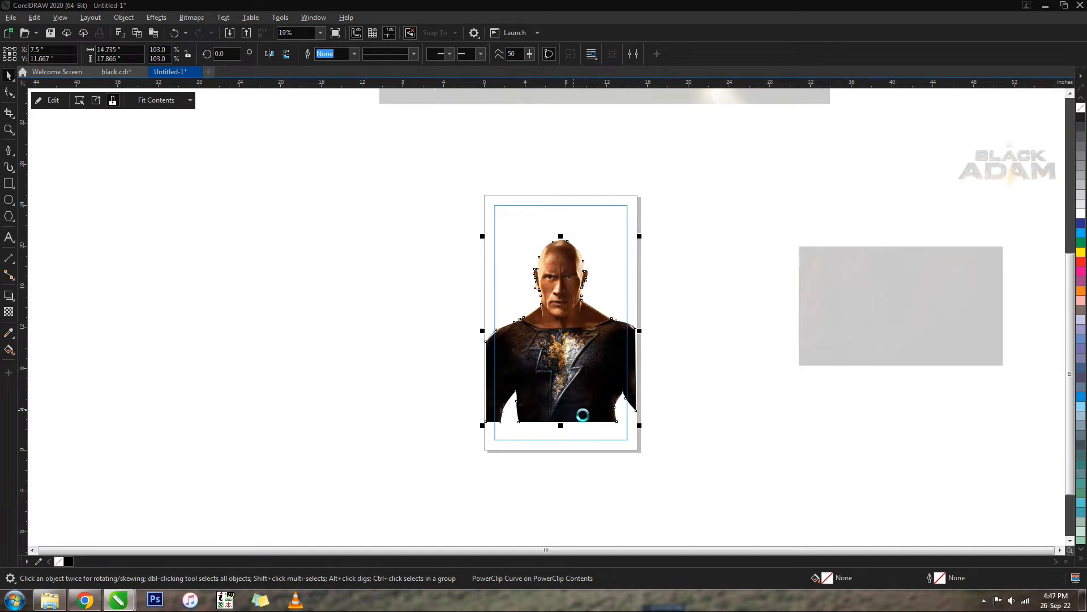
left_click(663, 349)
left_click(518, 357)
left_click_drag(538, 362, 576, 395)
key("ctrl+z")
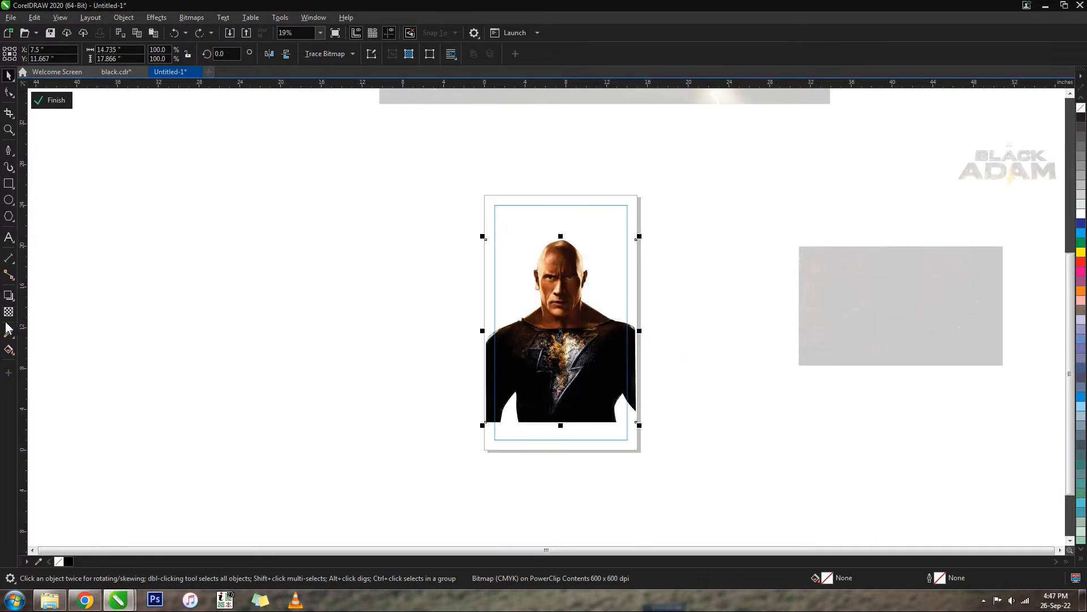
Step: Fade out the figure's lower torso with a vertical fountain transparency and finish editing the poster's PowerClip
left_click(9, 312)
left_click_drag(564, 361, 563, 412)
left_click_drag(565, 361, 563, 339)
key("space")
left_click(702, 387, "ctrl")
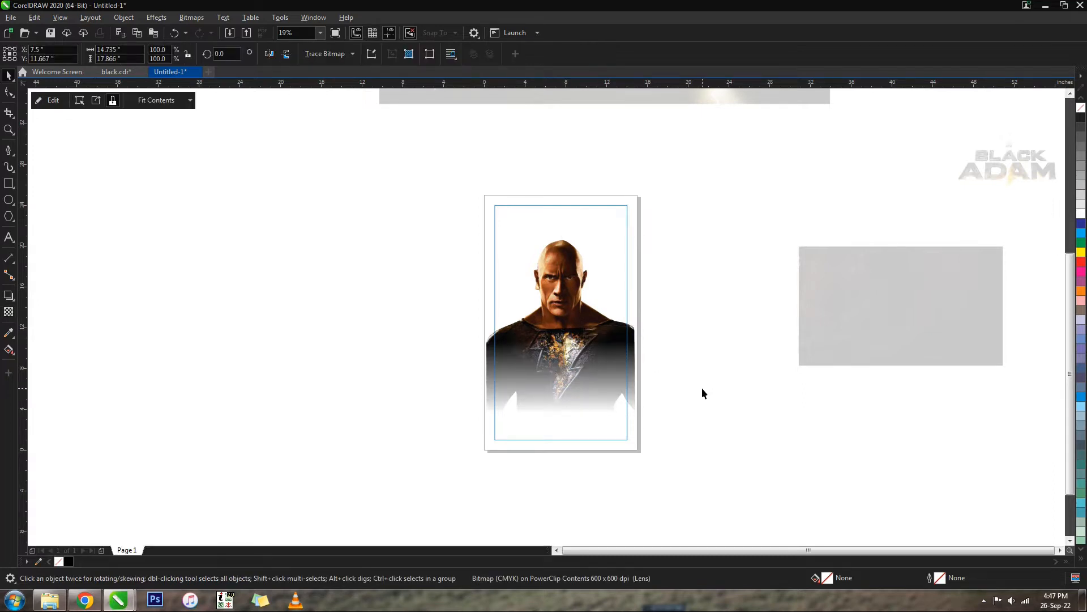
left_click(701, 387)
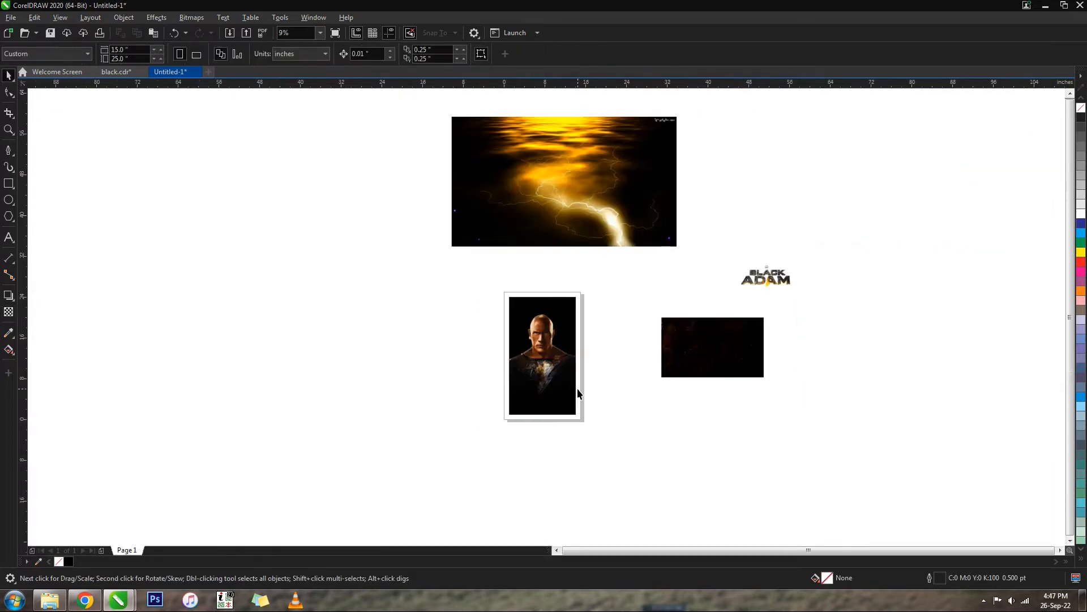
Step: PowerClip the dark ember texture image inside the poster rectangle
scroll(577, 388, "down", 2)
scroll(654, 385, "down", 1)
scroll(655, 383, "up", 1)
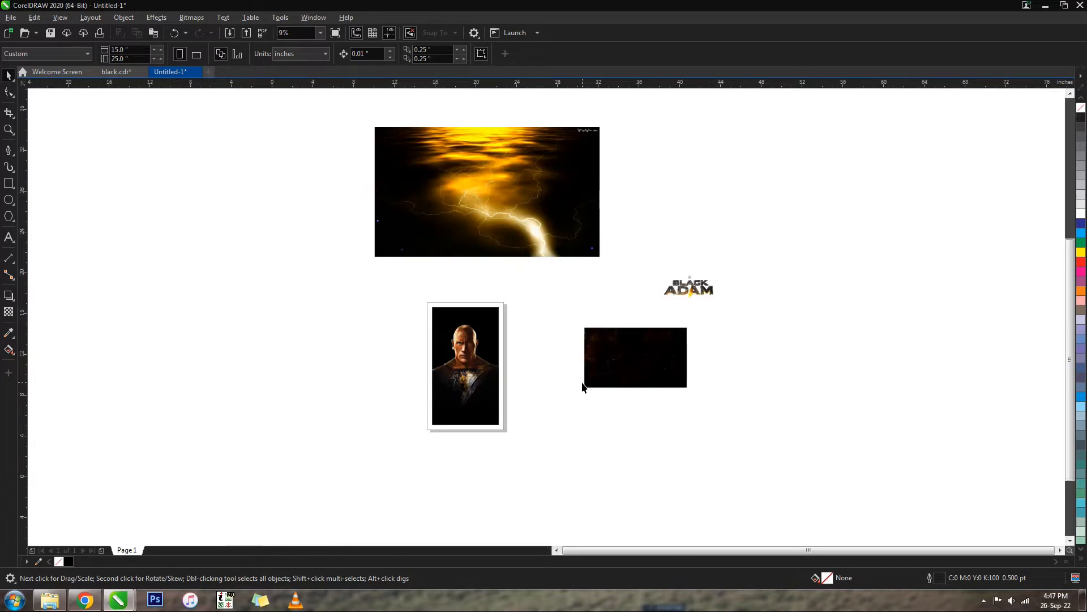
scroll(597, 386, "up", 2)
left_click(601, 380)
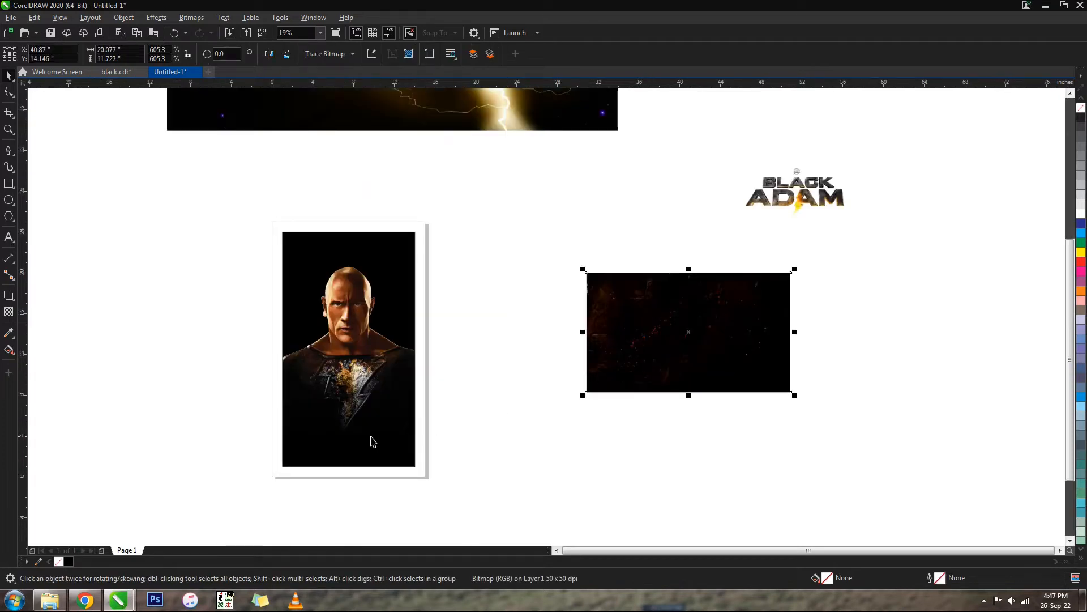
key("Escape")
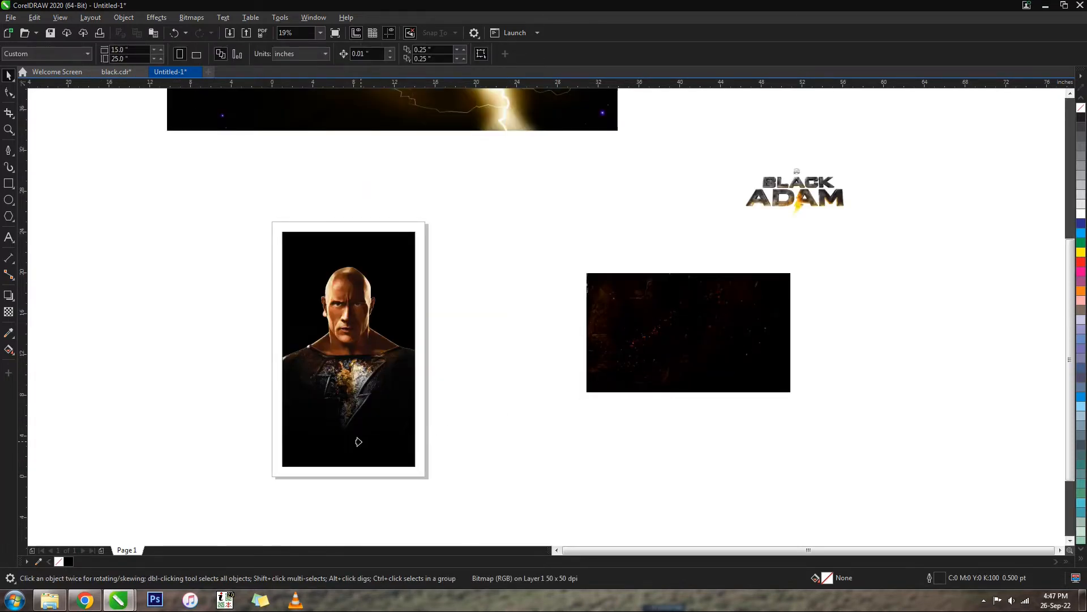
left_click(358, 442)
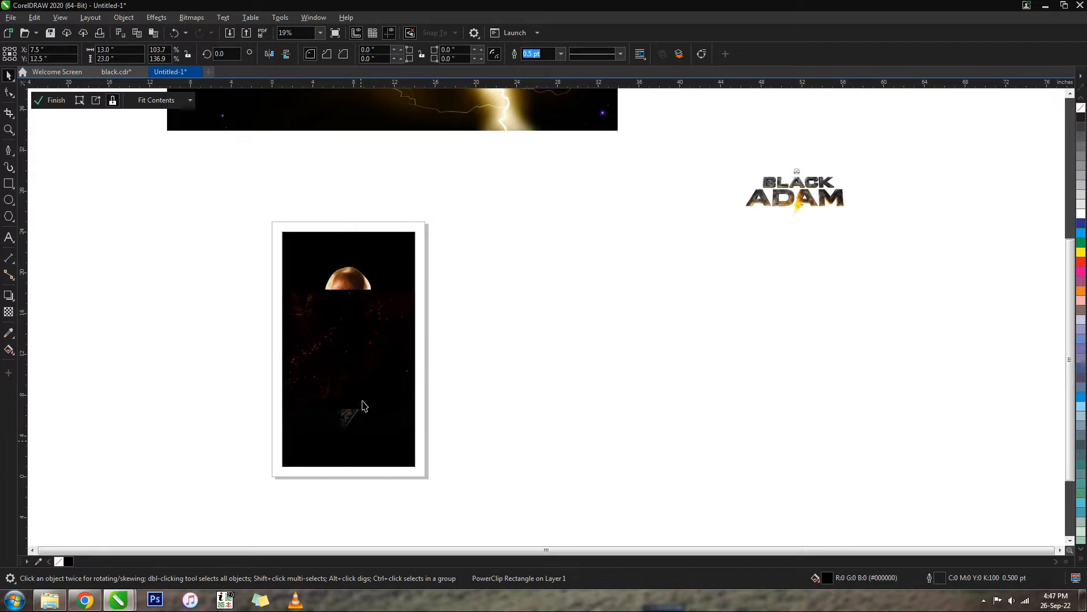
Step: Within the poster's PowerClip, move the ember texture to the poster's bottom and scale it to about 13.7 × 8 inches
double_click(363, 406)
left_click_drag(365, 384, 369, 443)
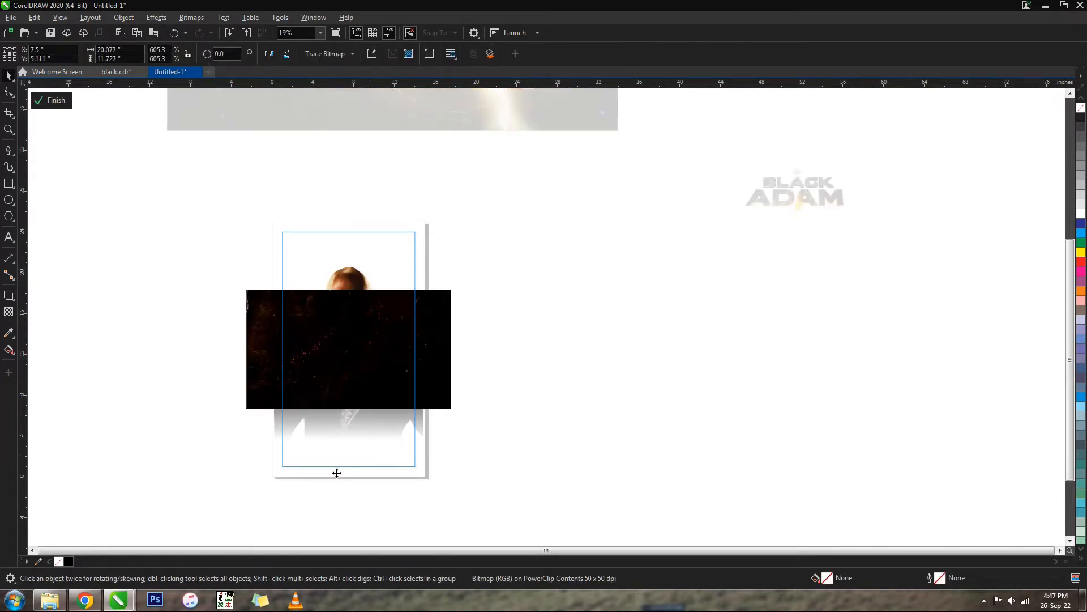
scroll(337, 473, "up", 1)
left_click_drag(569, 499, 494, 494)
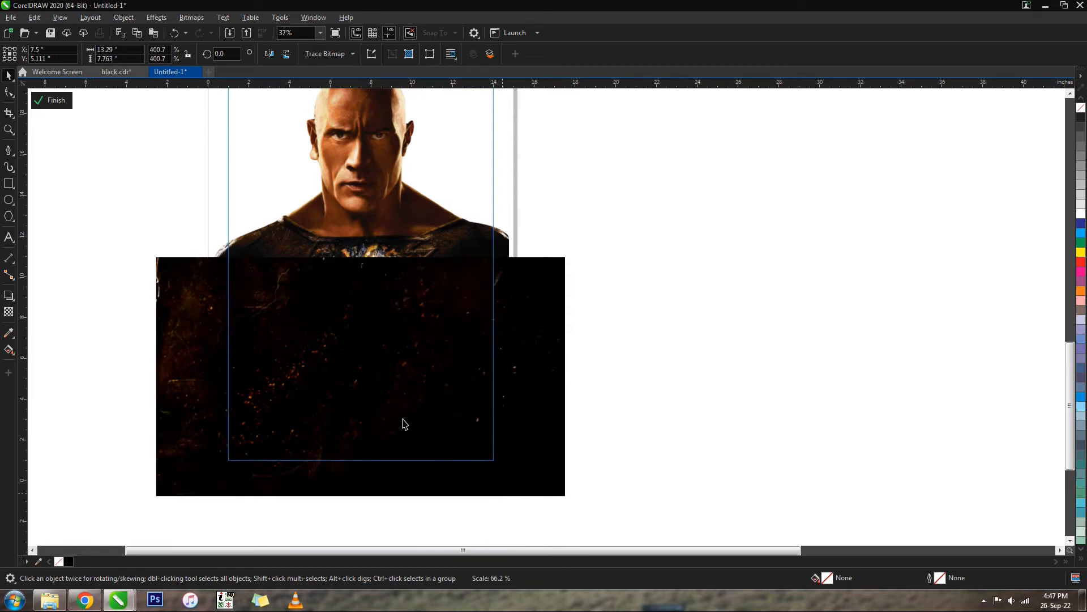
left_click_drag(402, 420, 402, 430)
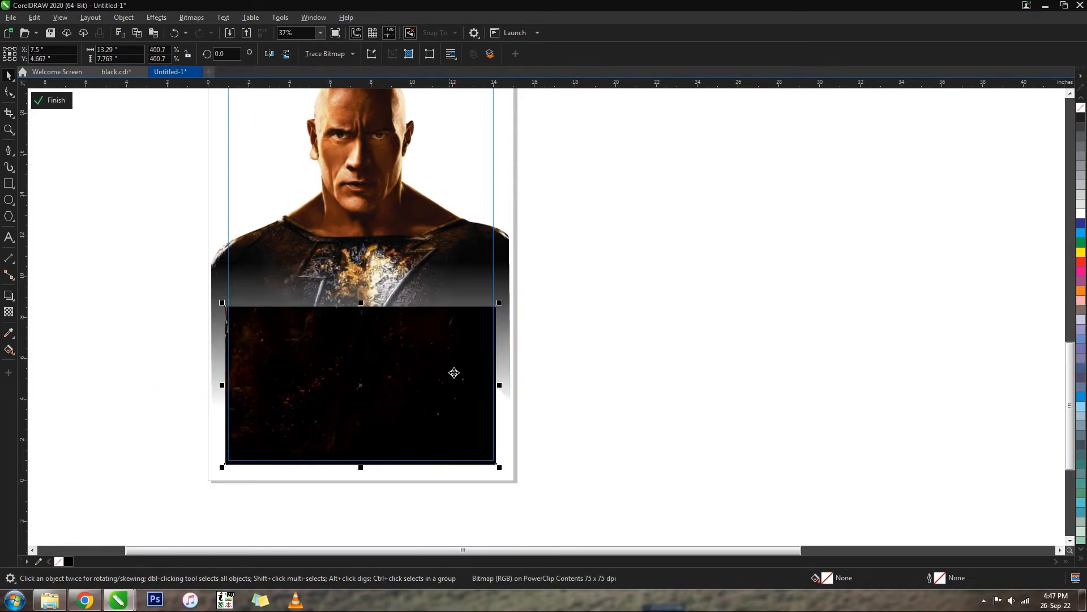
left_click_drag(499, 302, 503, 297)
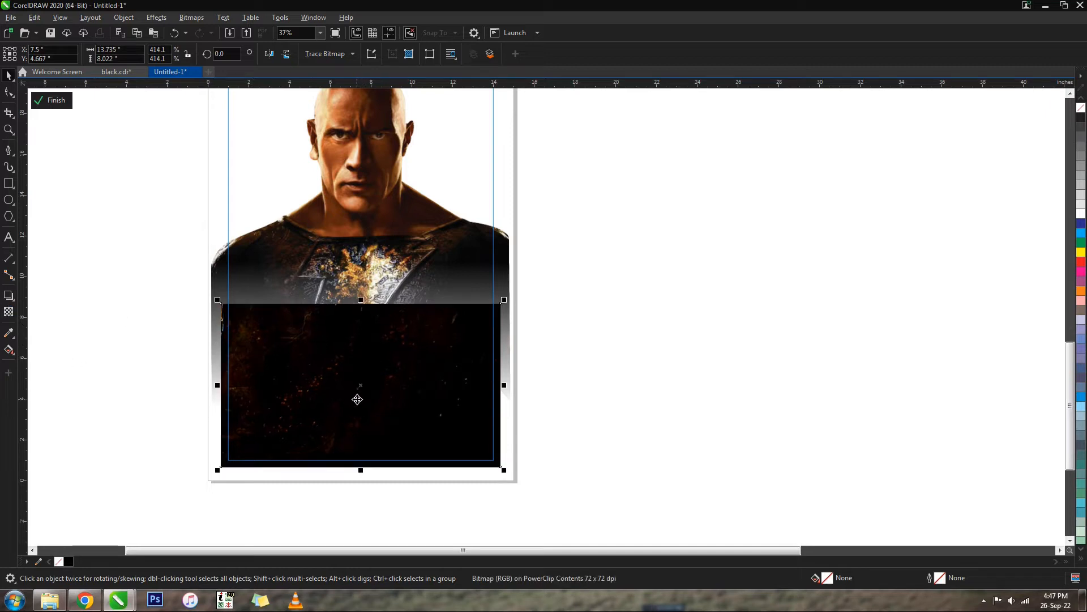
Step: Fade out the ember texture's upper part with a vertical fountain transparency and finish editing the poster's PowerClip
left_click(8, 311)
left_click_drag(354, 392, 354, 334)
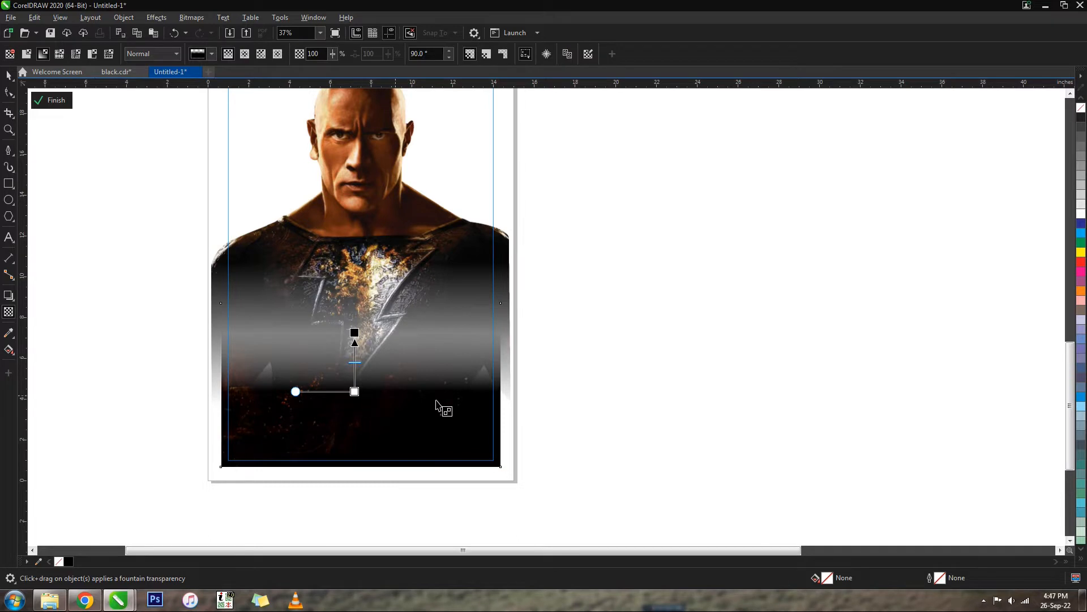
key("space")
left_click(646, 408, "ctrl")
left_click(647, 408)
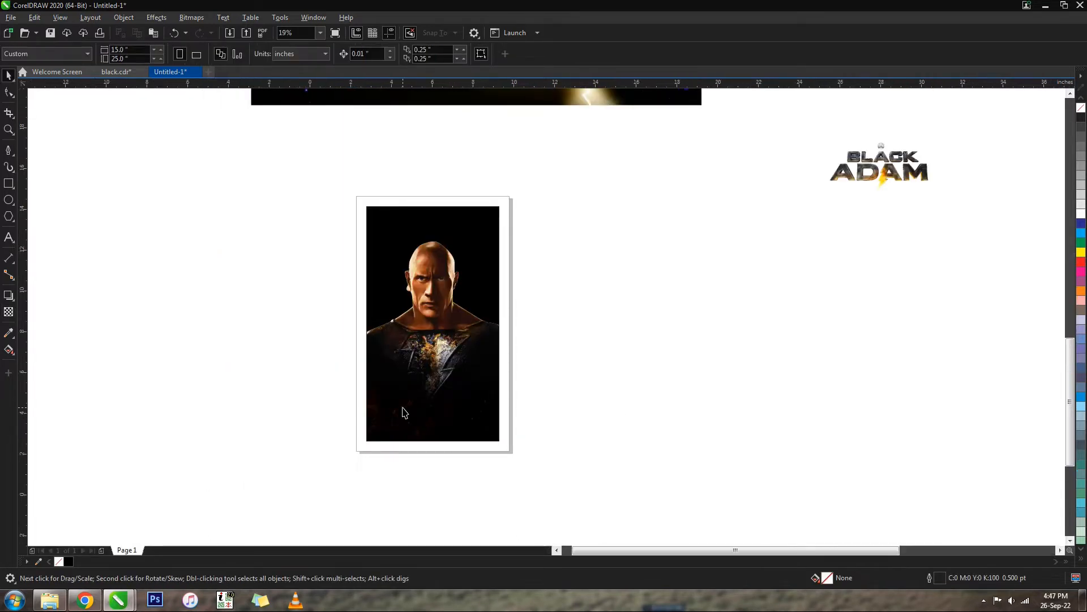
Step: PowerClip the golden lightning image inside the poster rectangle
scroll(403, 414, "up", 1)
scroll(428, 420, "up", 1)
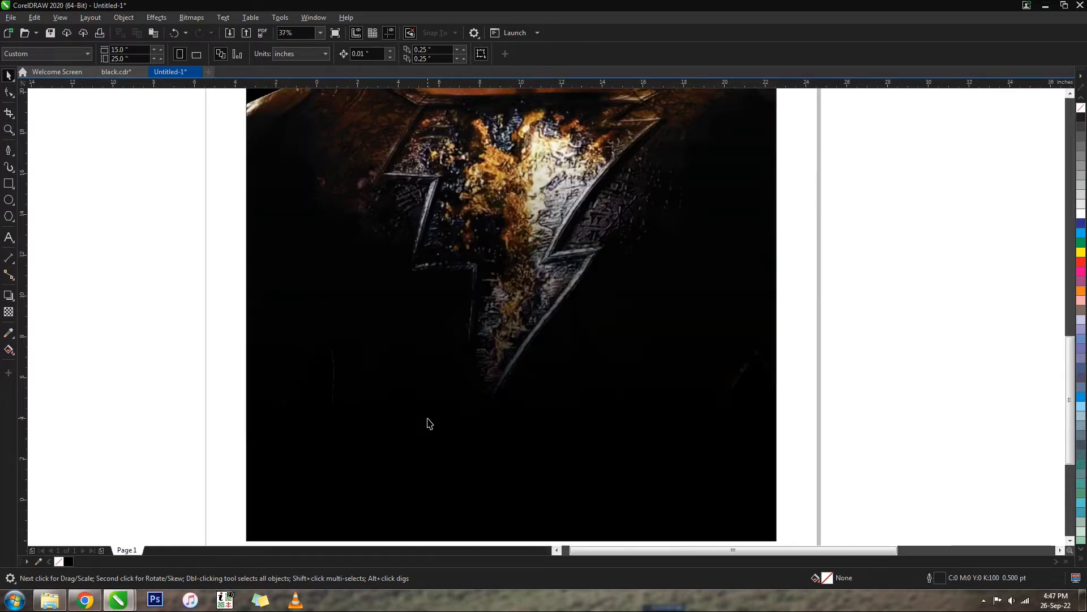
scroll(430, 420, "down", 3)
scroll(430, 418, "down", 1)
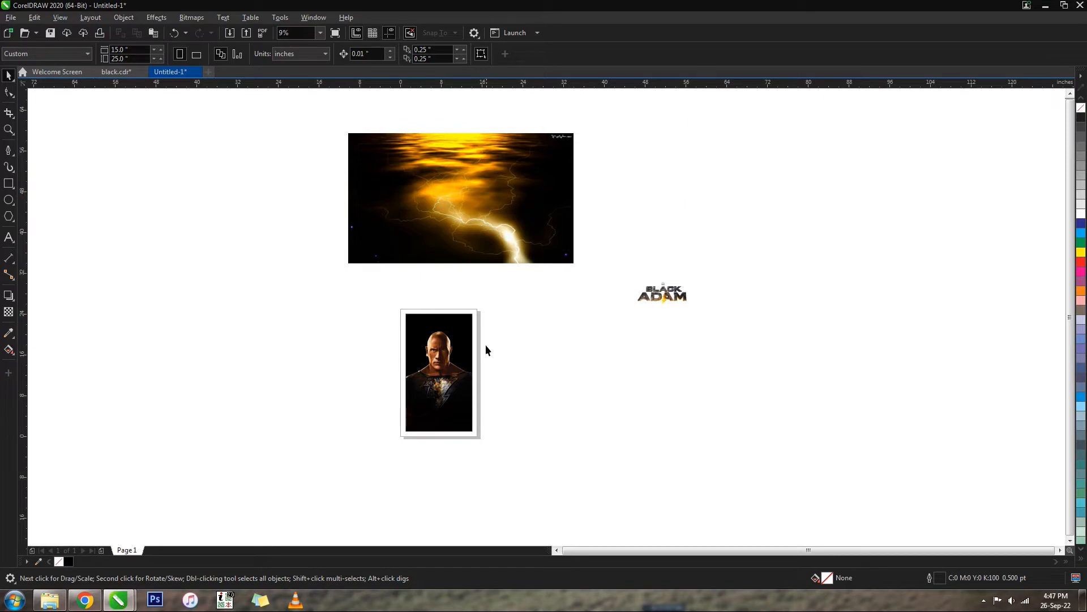
left_click(492, 238)
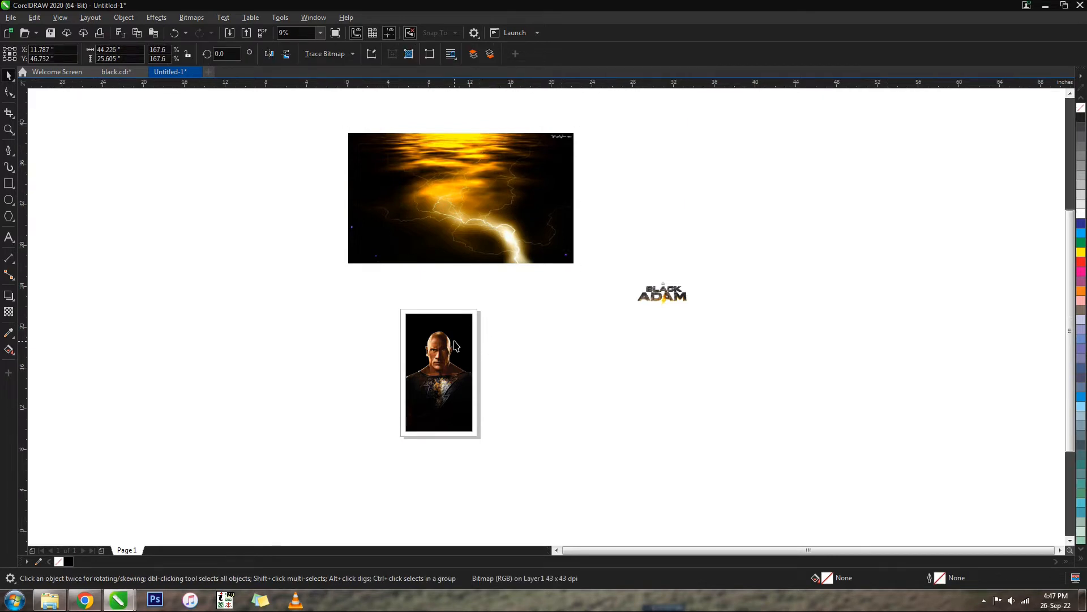
scroll(456, 345, "up", 1)
left_click(455, 344)
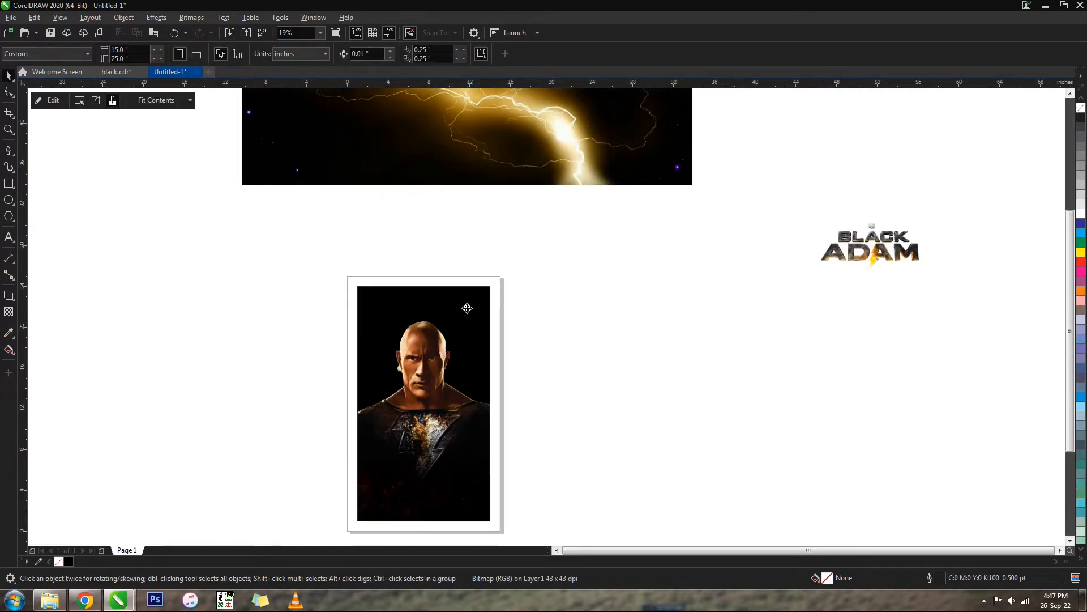
Step: Within the poster's PowerClip, bring the hero image in front of the golden lightning image and finish editing
double_click(467, 307)
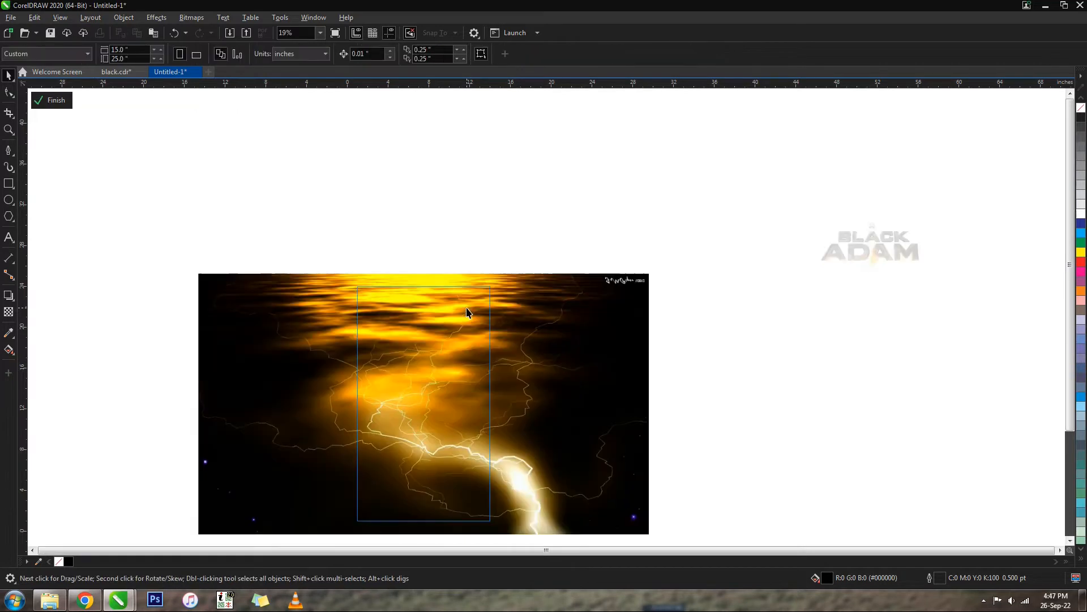
left_click(443, 441)
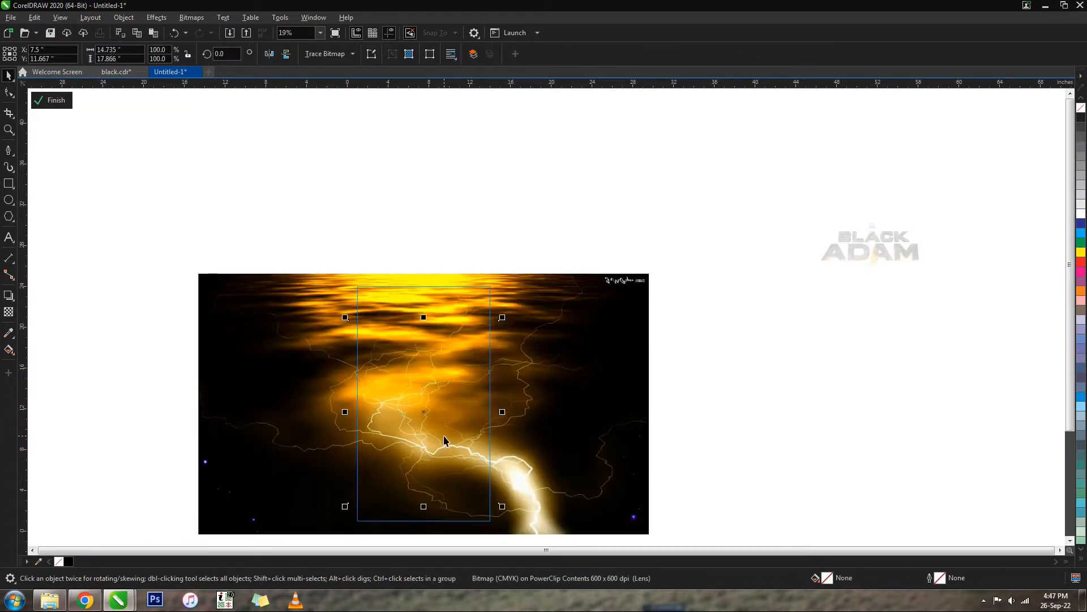
key("shift+Page_Up")
left_click_drag(745, 324, 362, 512)
left_click(574, 342)
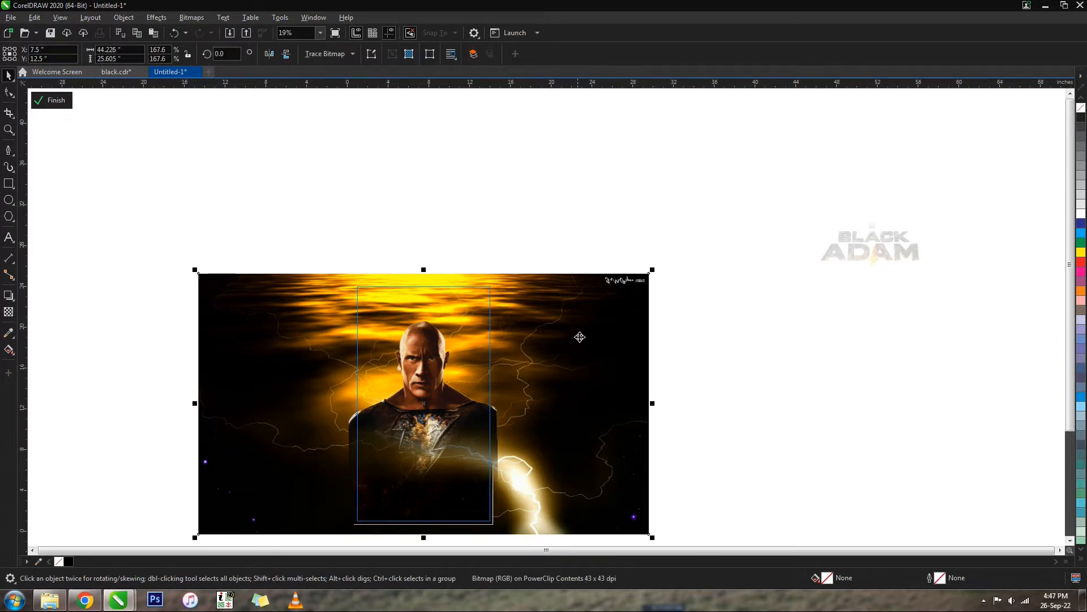
left_click(707, 301, "ctrl")
left_click(689, 354)
key("z")
right_click(475, 355)
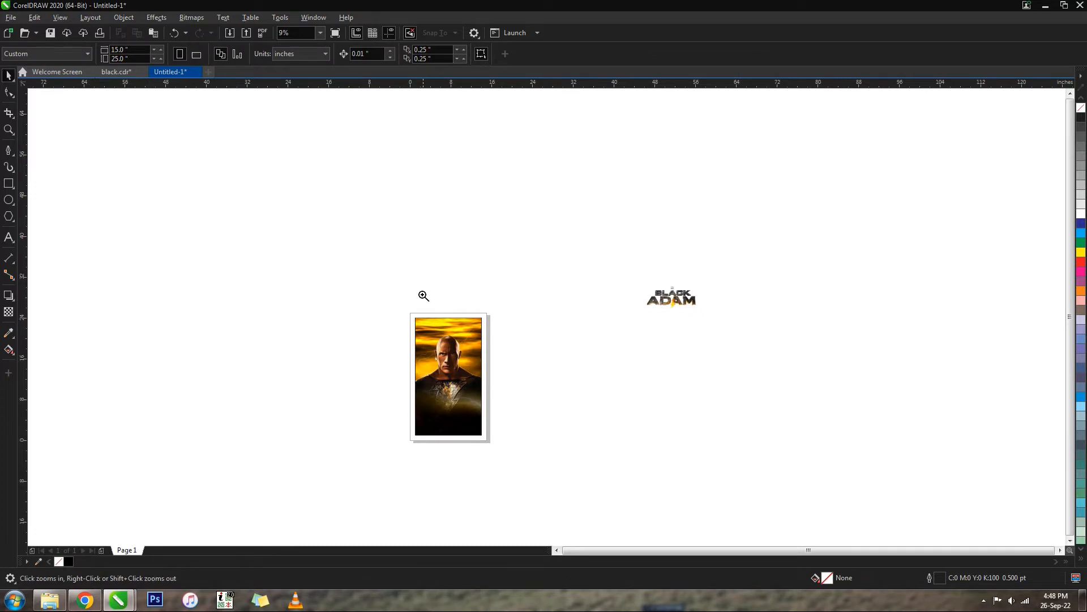
Step: Within the poster's PowerClip, fade out the lightning image's lower part with a vertical fountain transparency and enlarge it to about 63.5 × 36.7 inches
double_click(558, 205)
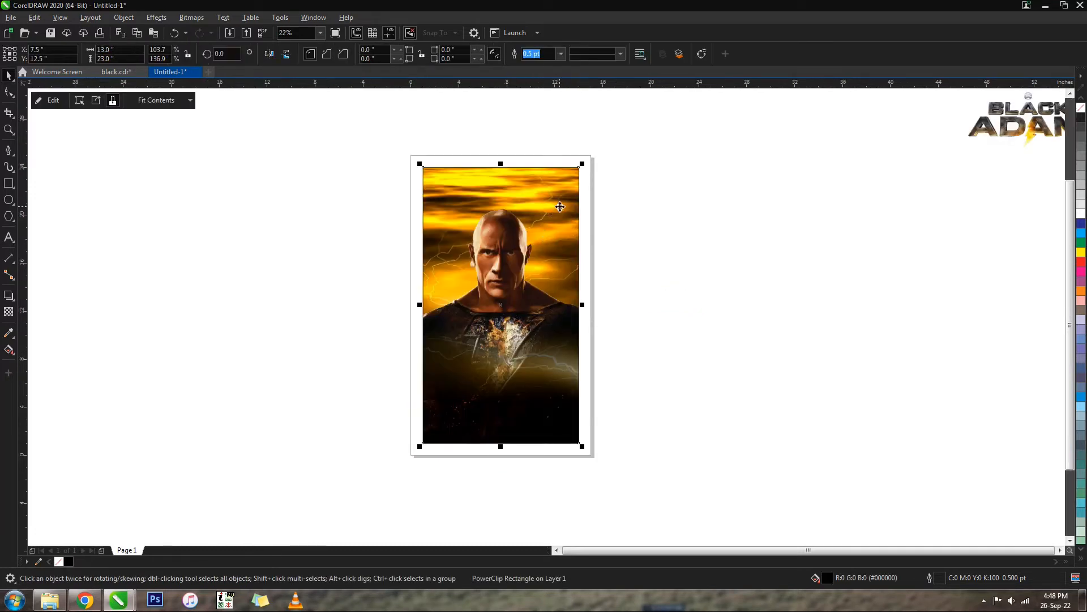
left_click(569, 210)
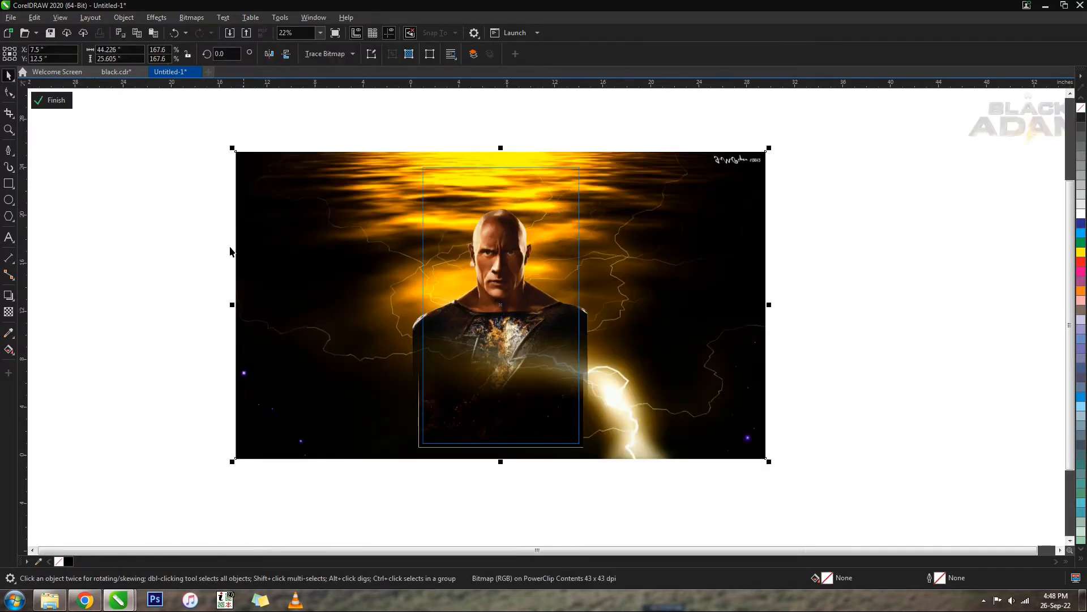
left_click(8, 312)
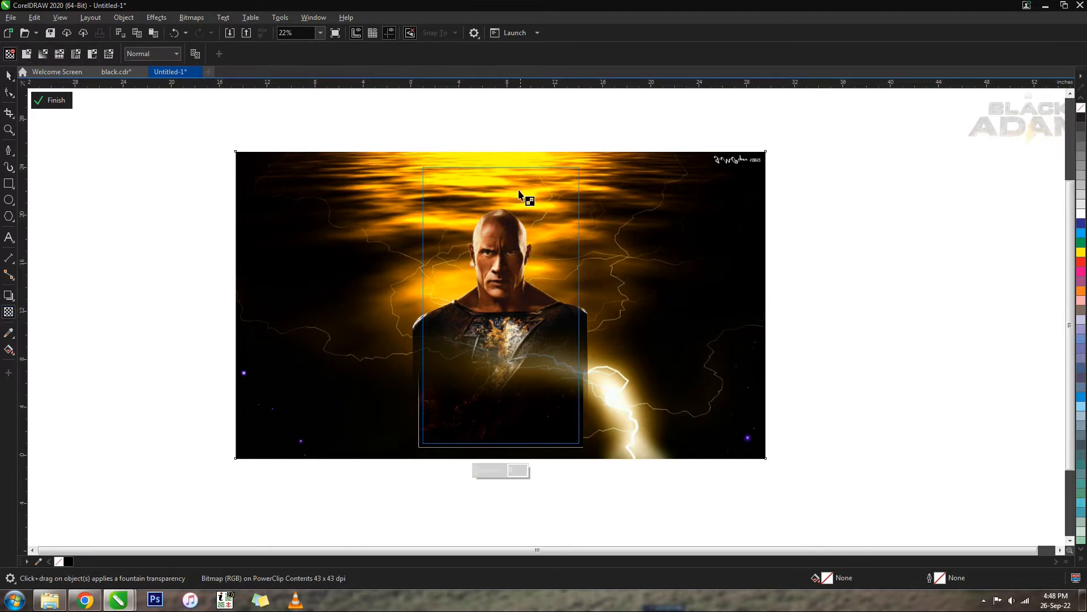
left_click_drag(514, 159, 514, 262)
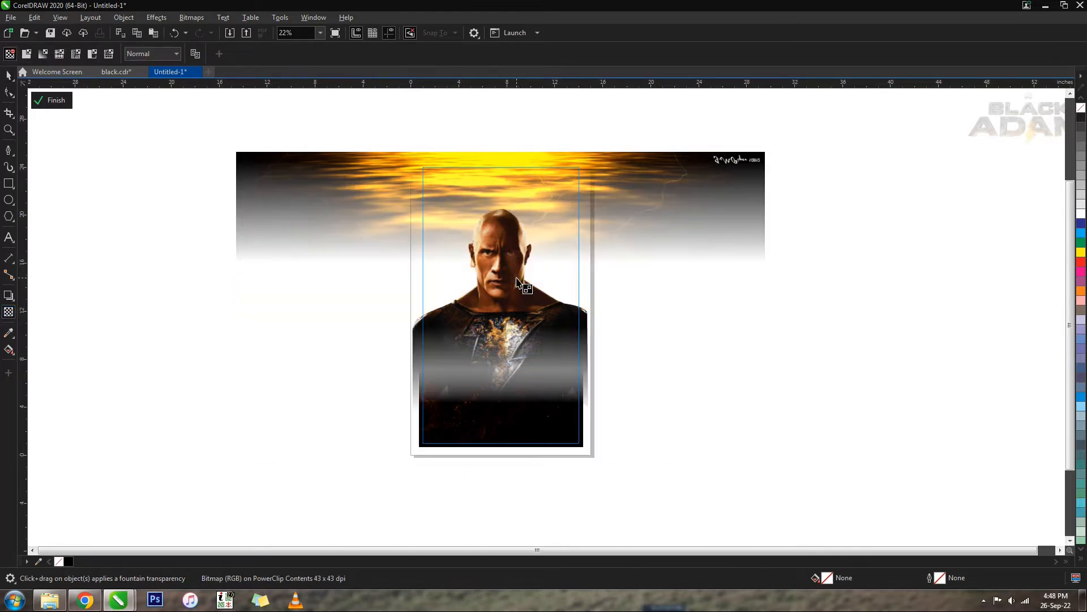
scroll(531, 280, "down", 2)
left_click_drag(515, 258, 516, 226)
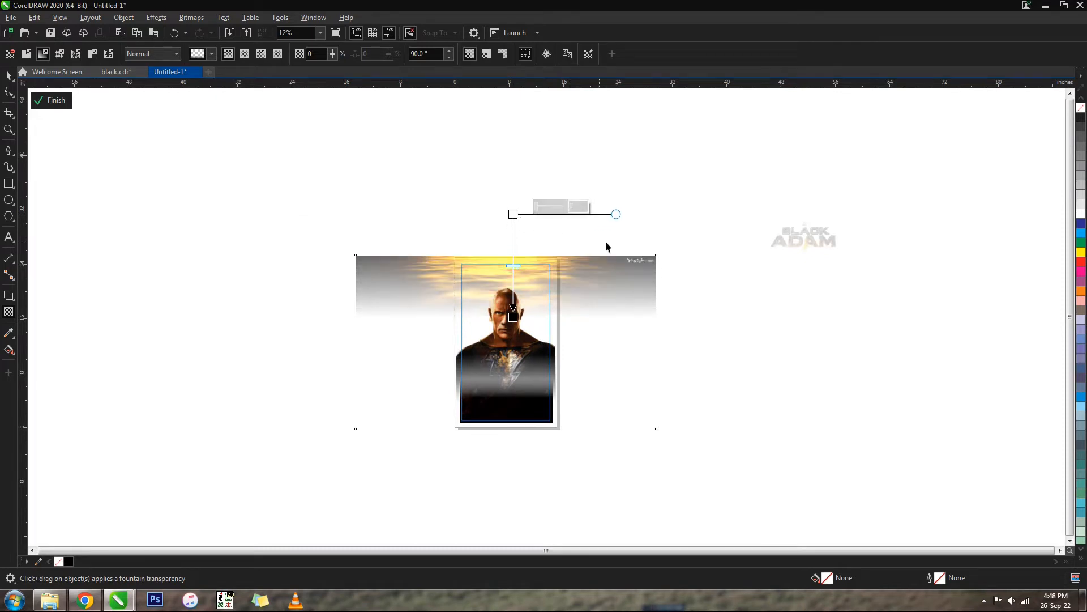
key("space")
left_click_drag(659, 250, 728, 202)
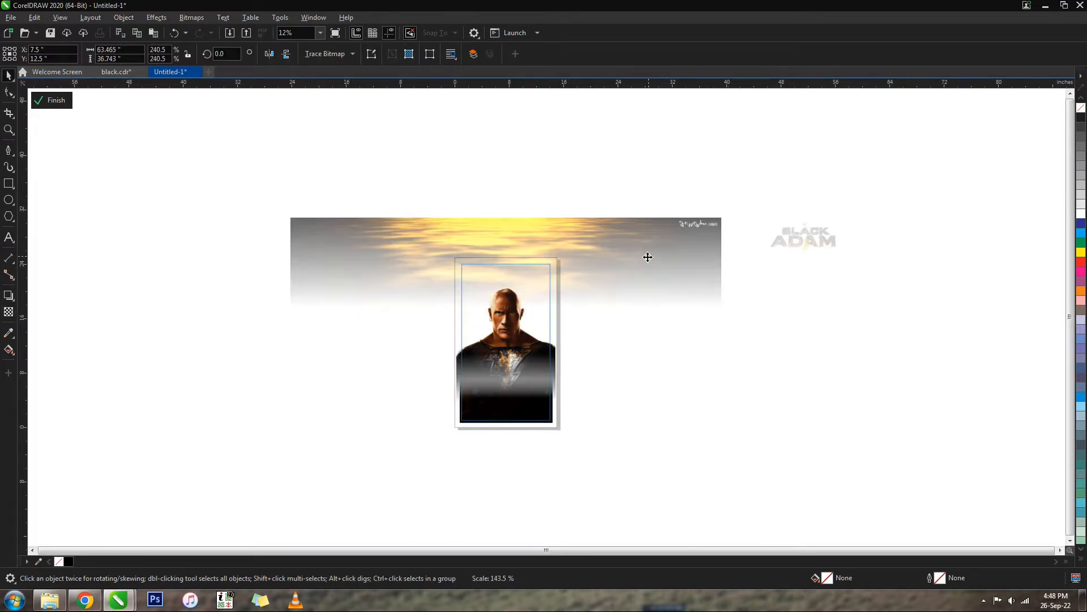
Step: Move the hero image and the ember texture together about 2 inches down
left_click(529, 399)
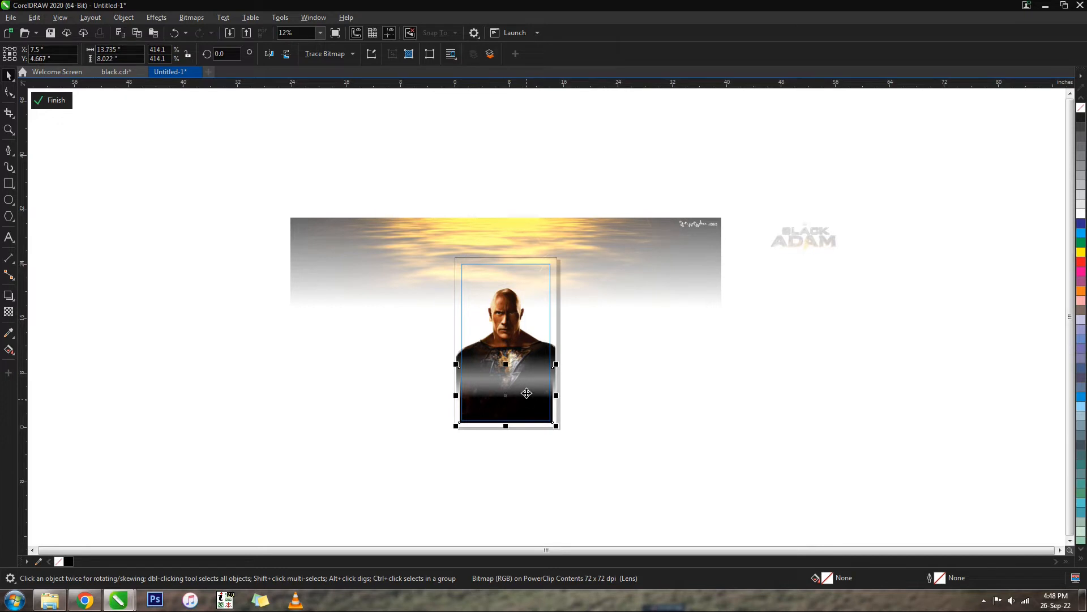
left_click(517, 354, "shift")
left_click_drag(518, 352, 519, 366)
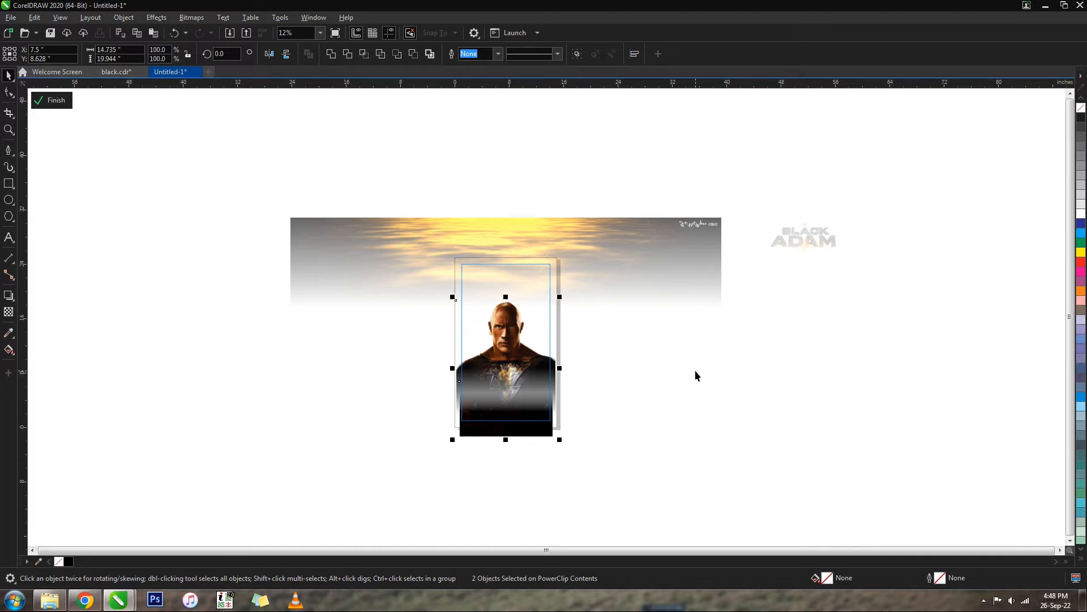
left_click(684, 359)
Step: Shift the midpoint of the lightning image's fountain transparency slightly towards its opaque upper end
left_click(618, 282)
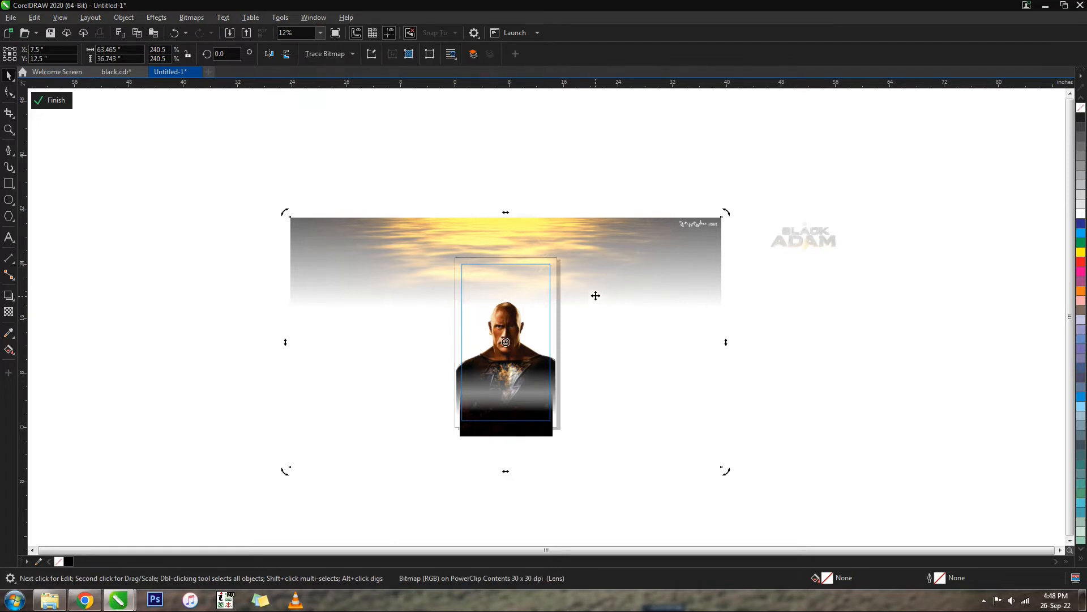
left_click(8, 312)
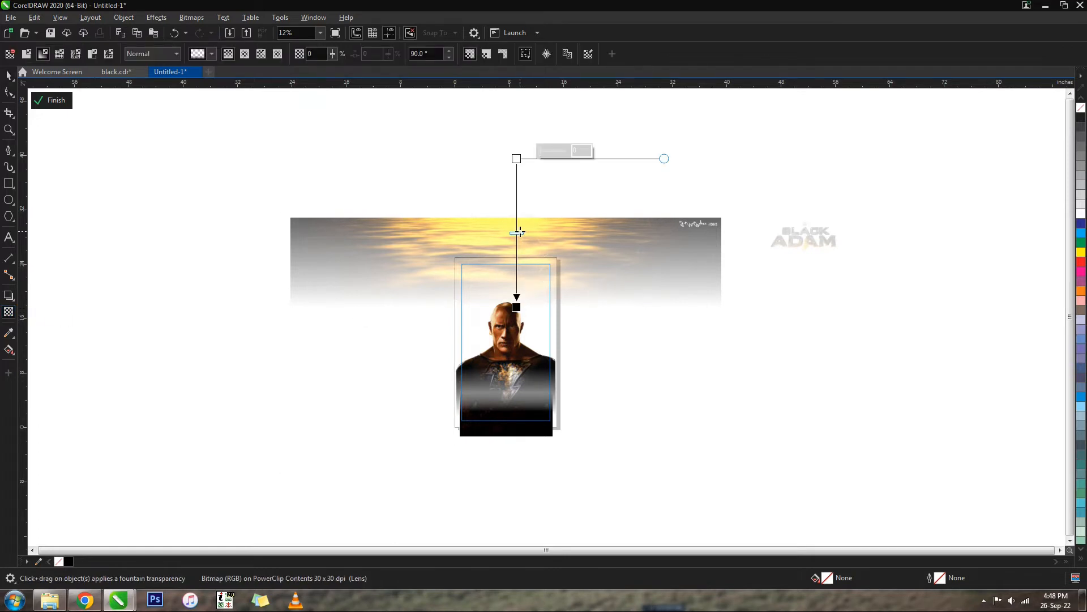
left_click(522, 179)
left_click_drag(522, 179, 521, 227)
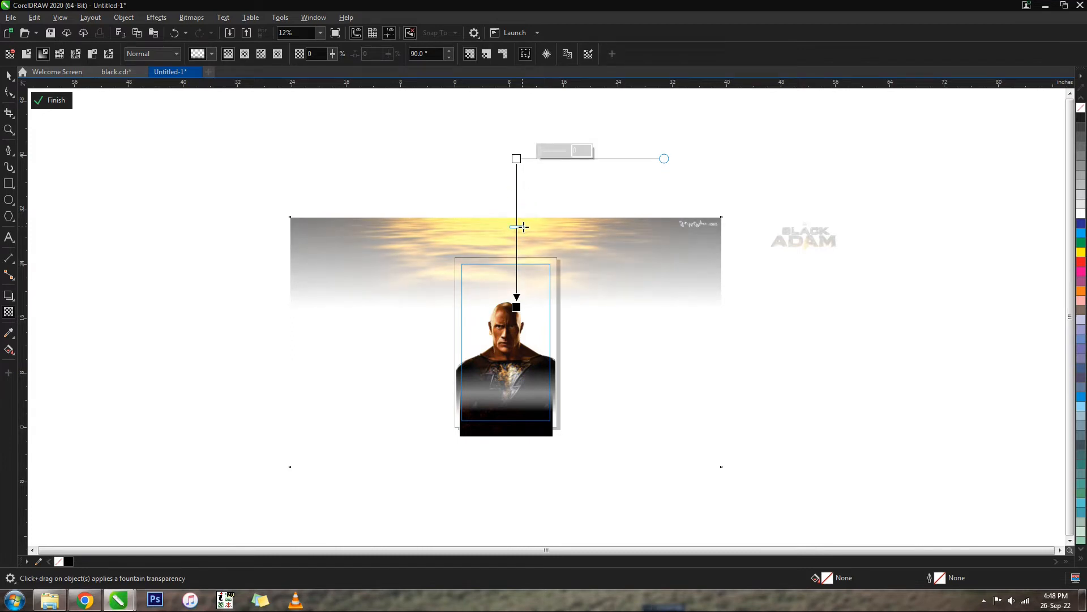
Step: Scale the lightning image to about 45.1 × 26.1 inches, shift it slightly down and finish editing the poster's PowerClip
key("space")
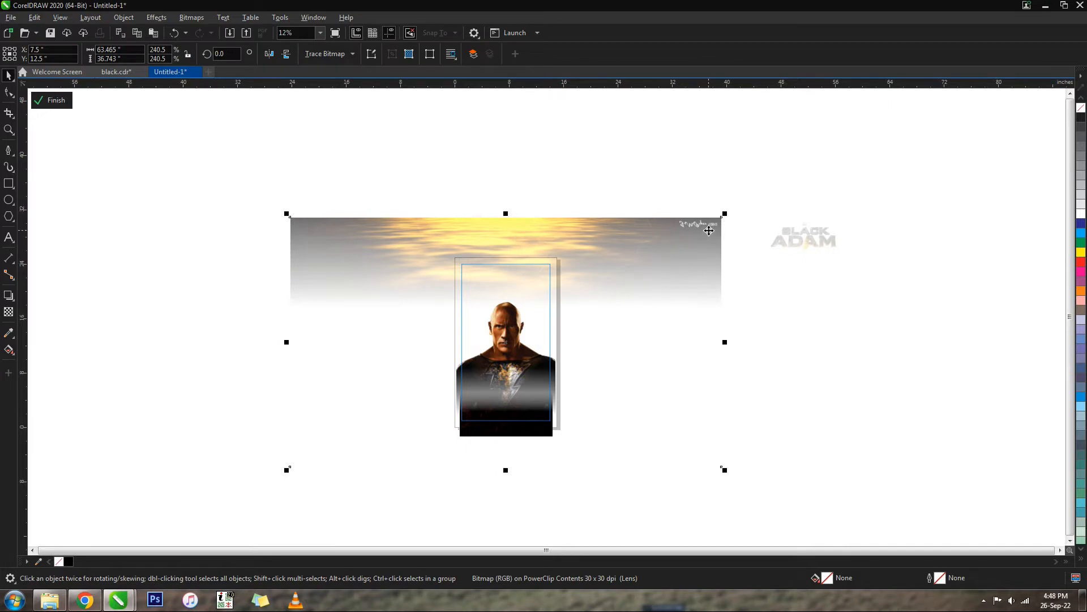
left_click_drag(724, 212, 729, 253)
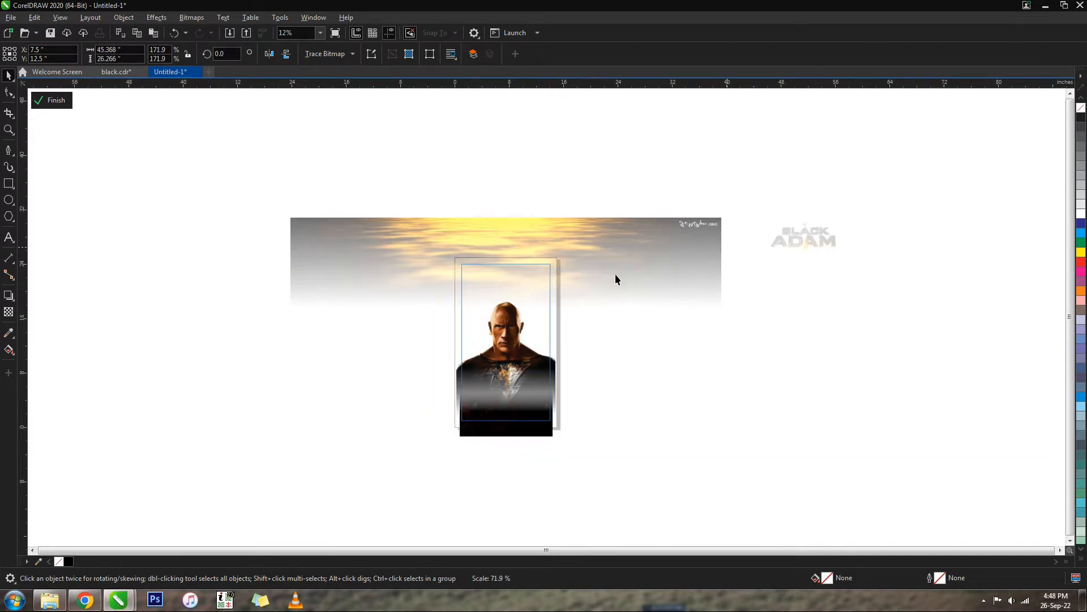
left_click_drag(597, 282, 597, 288)
left_click(731, 352, "ctrl")
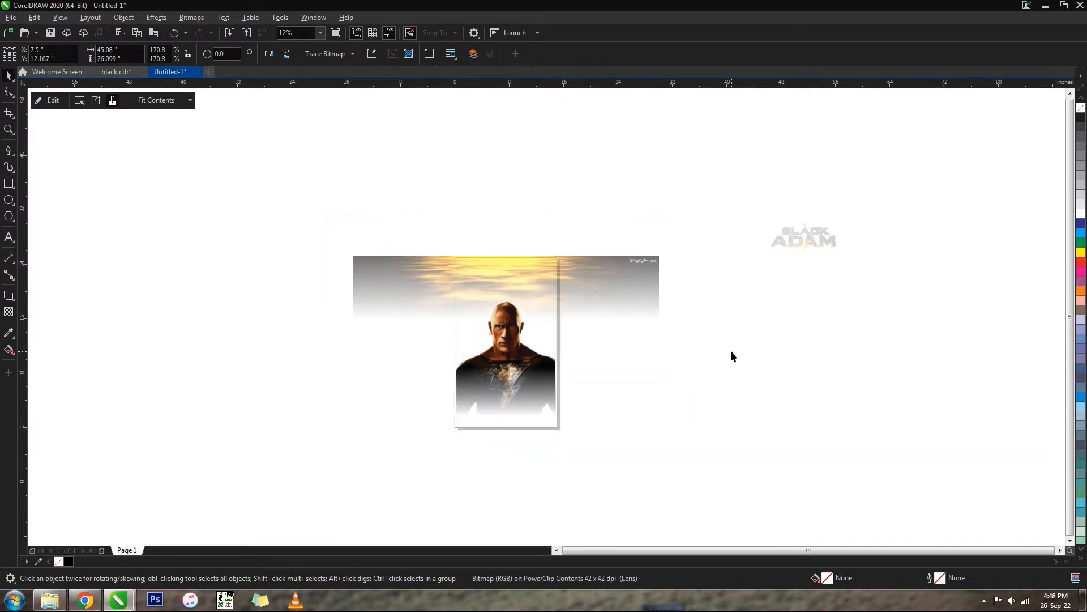
left_click(580, 307)
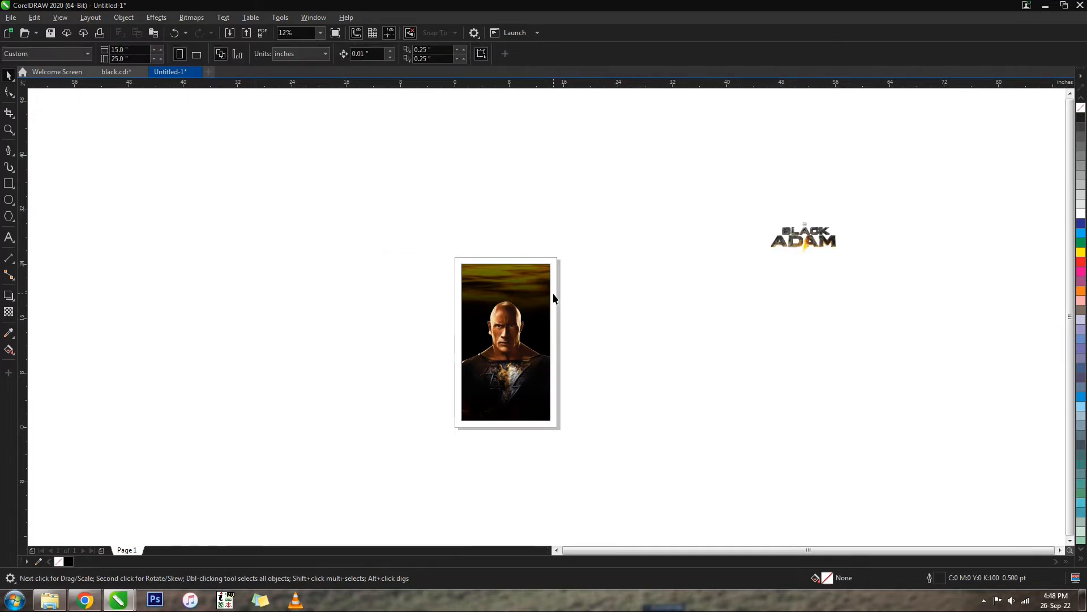
Step: Reopen the poster's PowerClip contents for editing with the lightning image selected
scroll(553, 293, "up", 2)
left_click(516, 268)
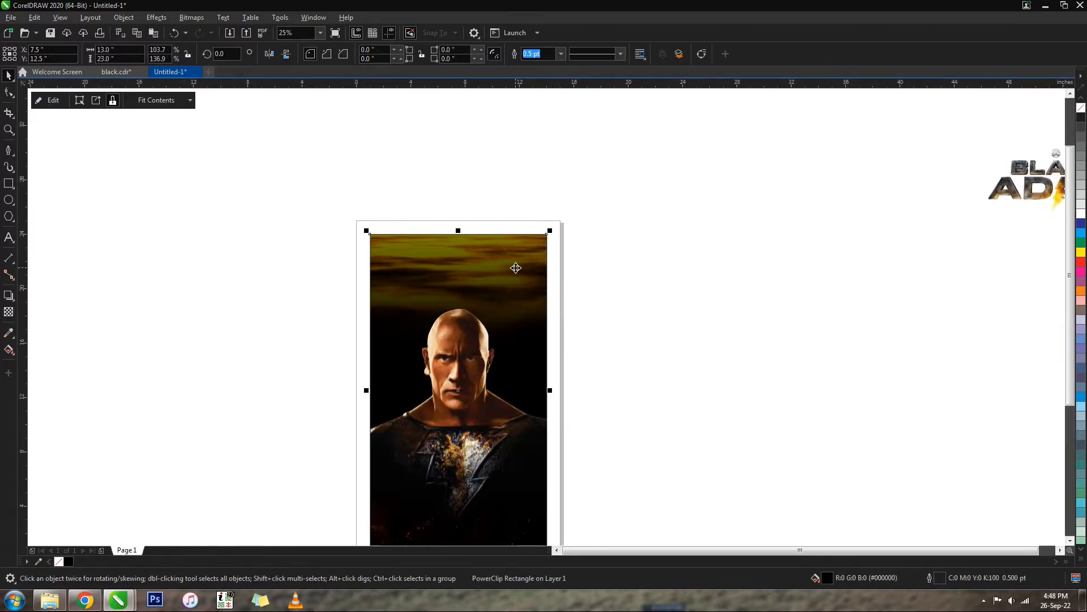
left_click(516, 268, "ctrl")
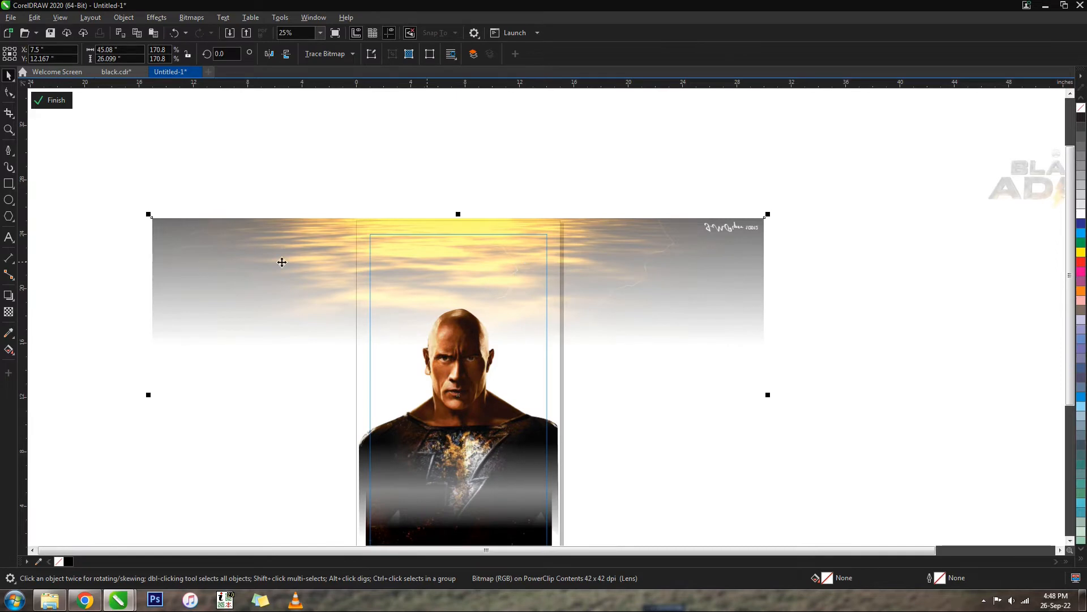
left_click(155, 19)
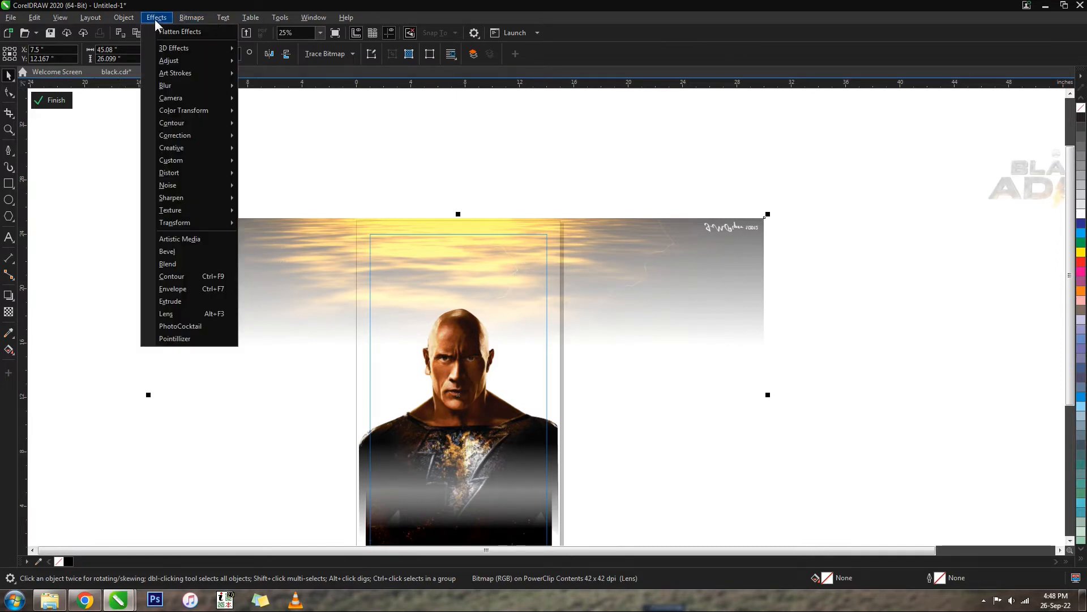
mouse_move(201, 112)
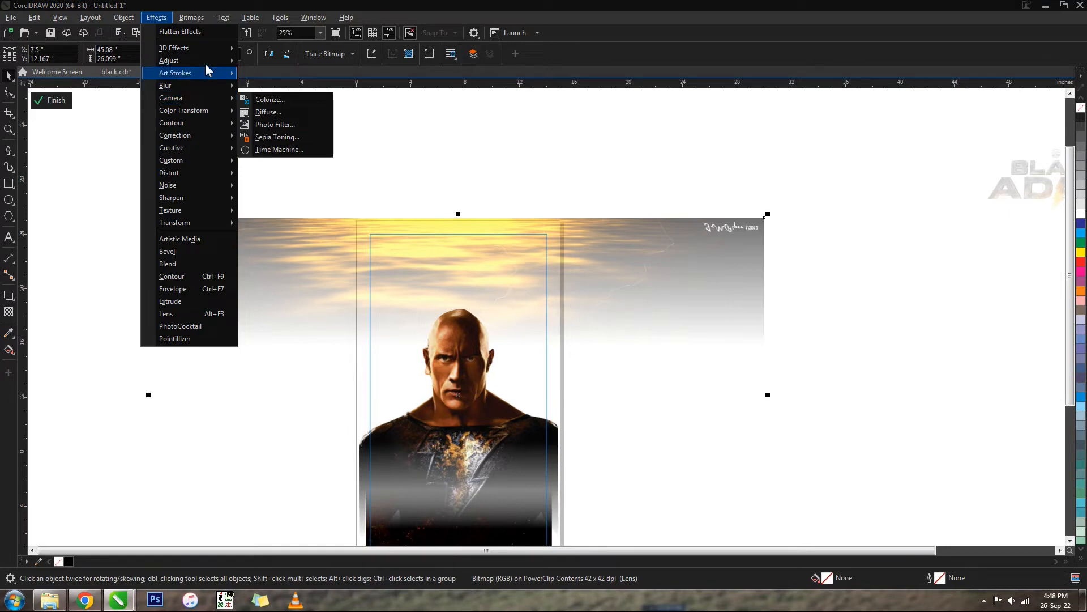
mouse_move(206, 61)
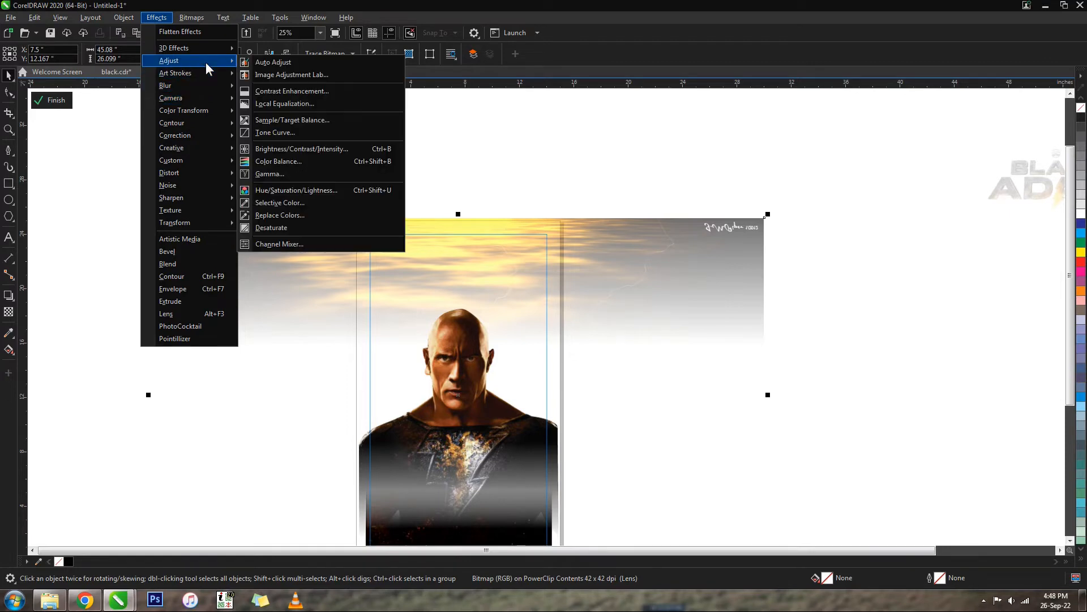
left_click(308, 120)
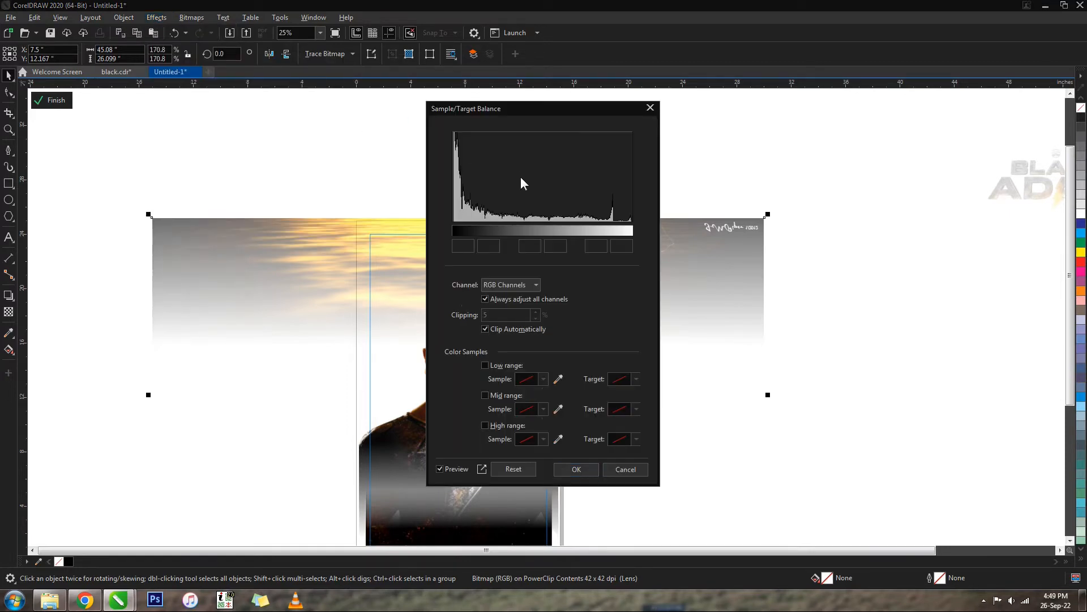
left_click(651, 108)
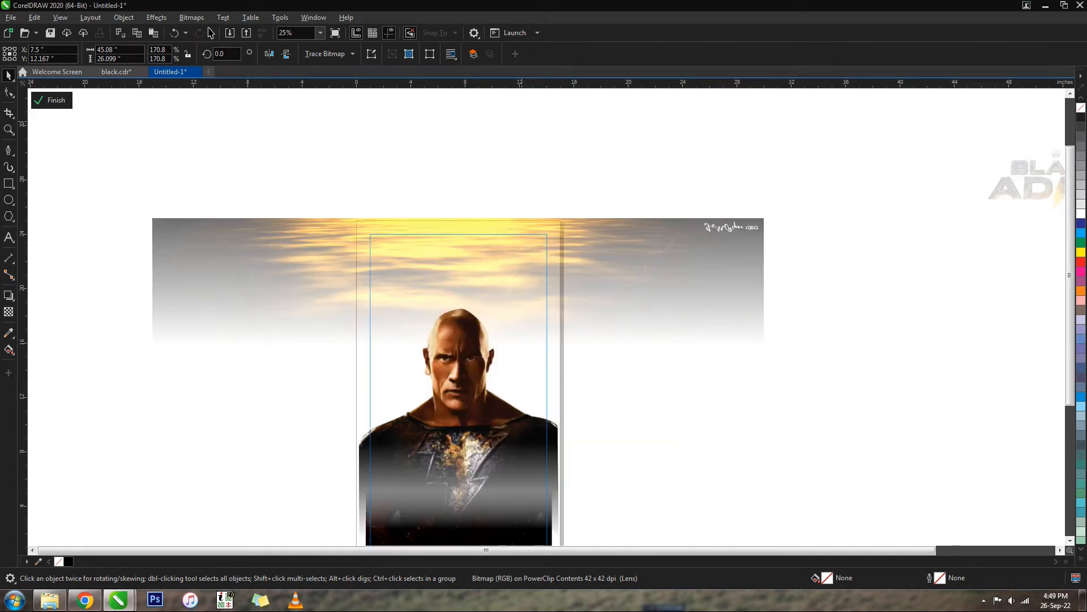
Step: Brighten the lightning image with an RGB Tone Curve point at X 93, Y 123 and finish editing the poster's PowerClip
left_click(164, 17)
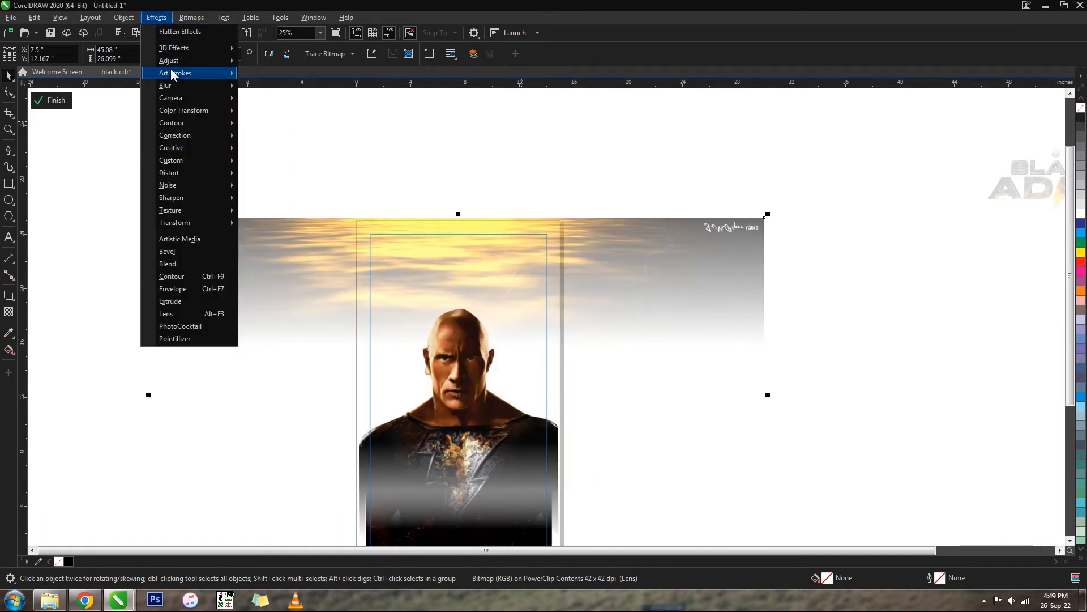
mouse_move(171, 70)
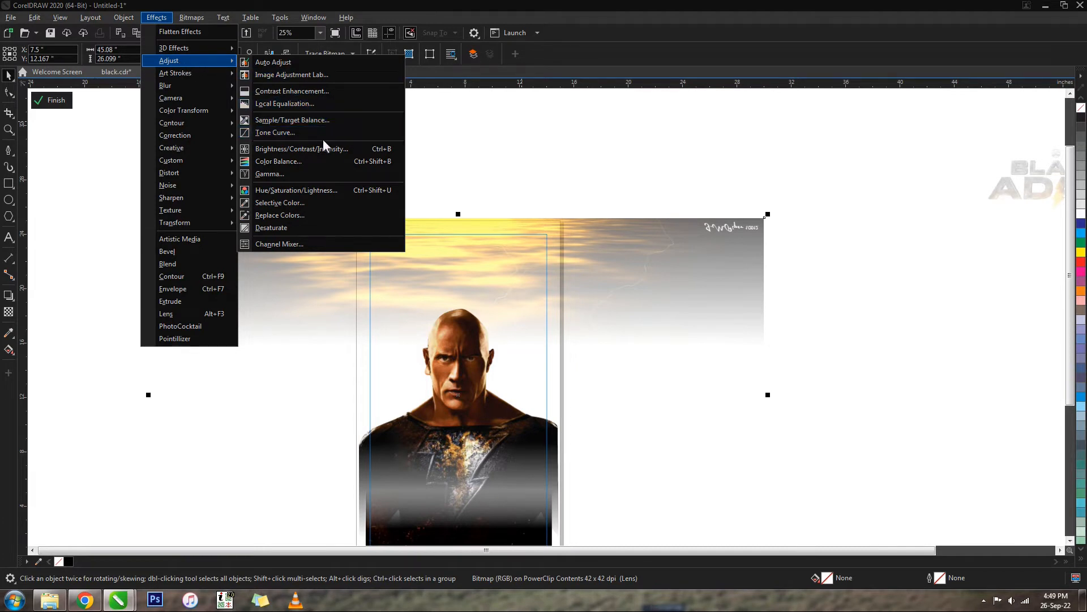
left_click(304, 133)
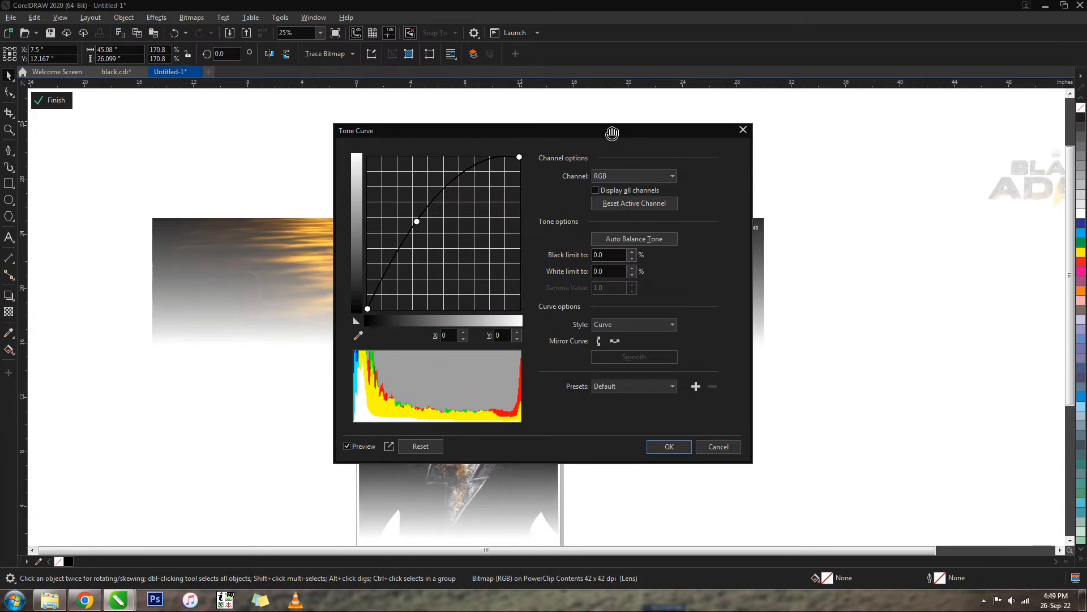
left_click_drag(467, 130, 709, 172)
left_click(660, 265)
left_click_drag(661, 267, 666, 278)
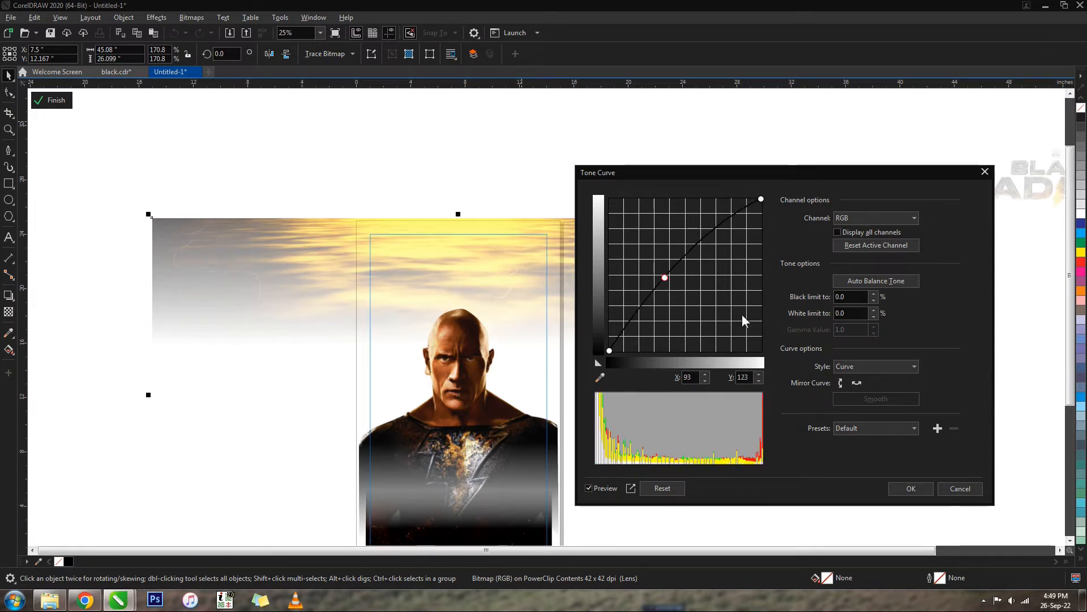
left_click(904, 488)
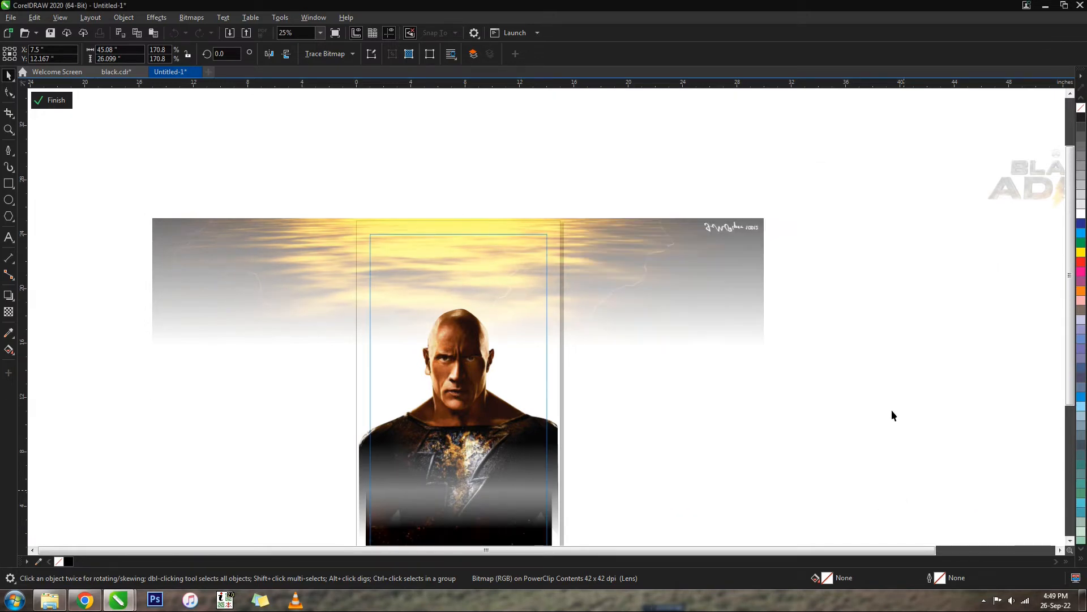
left_click(896, 313, "ctrl")
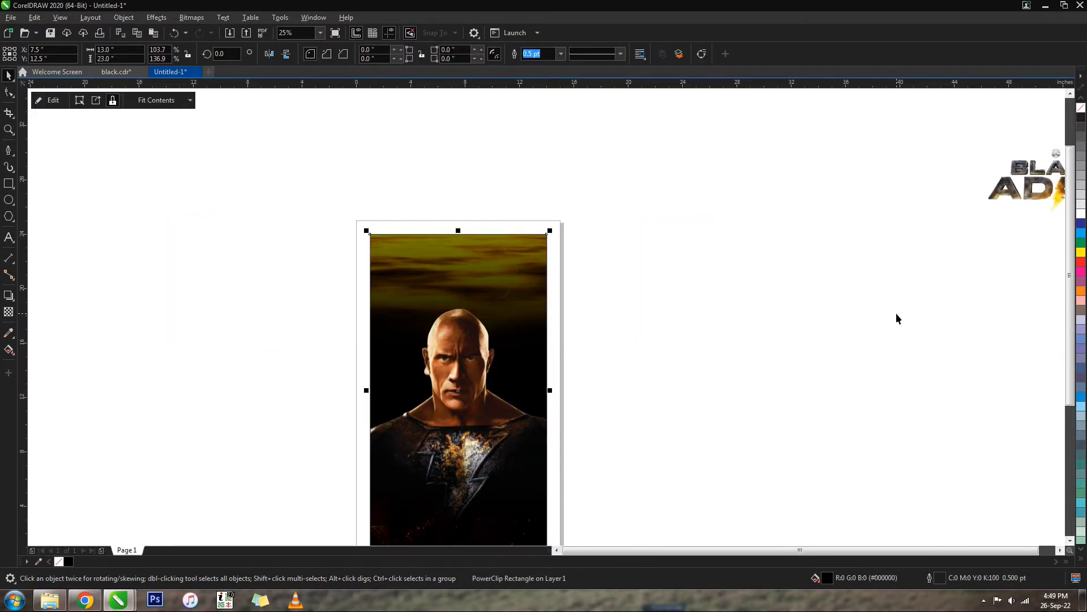
left_click(634, 290)
Step: Remove the outline from the poster rectangle and open its PowerClip contents for editing
scroll(563, 278, "down", 2)
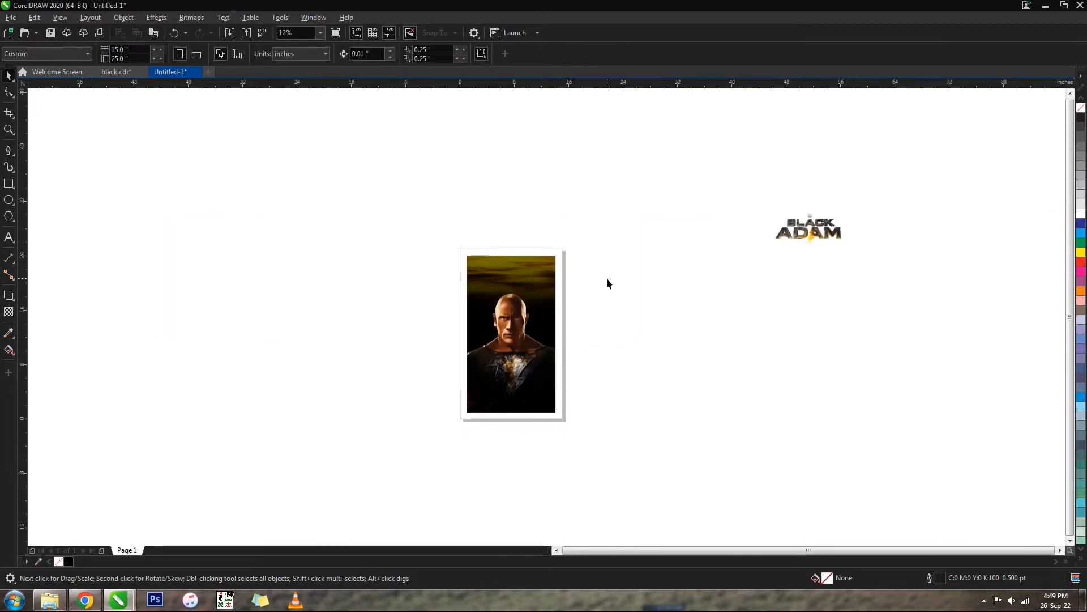
left_click(548, 274)
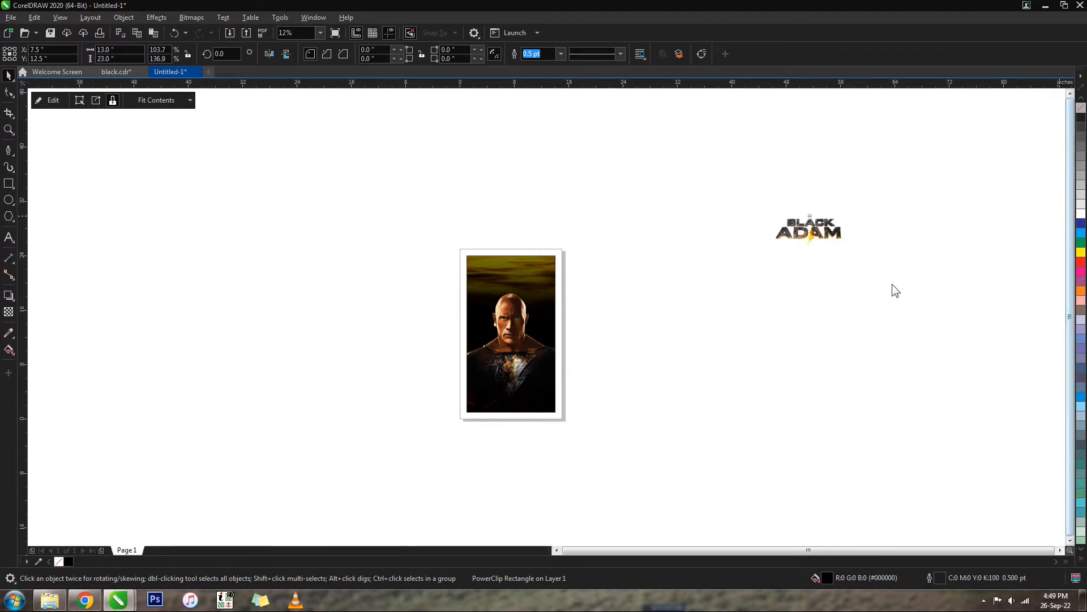
right_click(1080, 107)
left_click(560, 321)
left_click(542, 318, "ctrl")
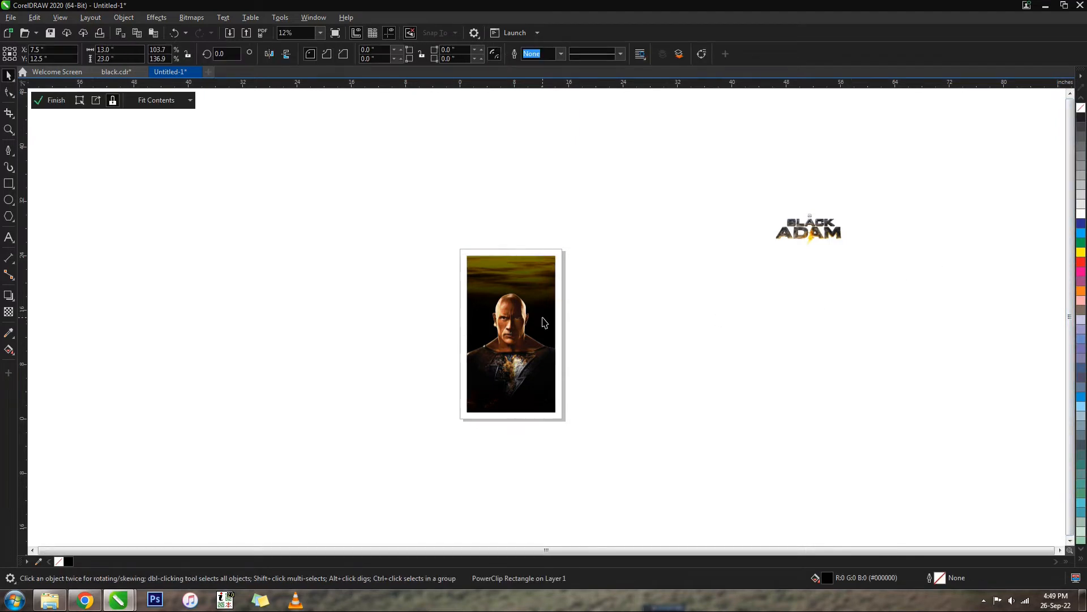
Step: Move the hero and ember images slightly up within the poster and finish editing its PowerClip
left_click_drag(640, 463, 427, 287)
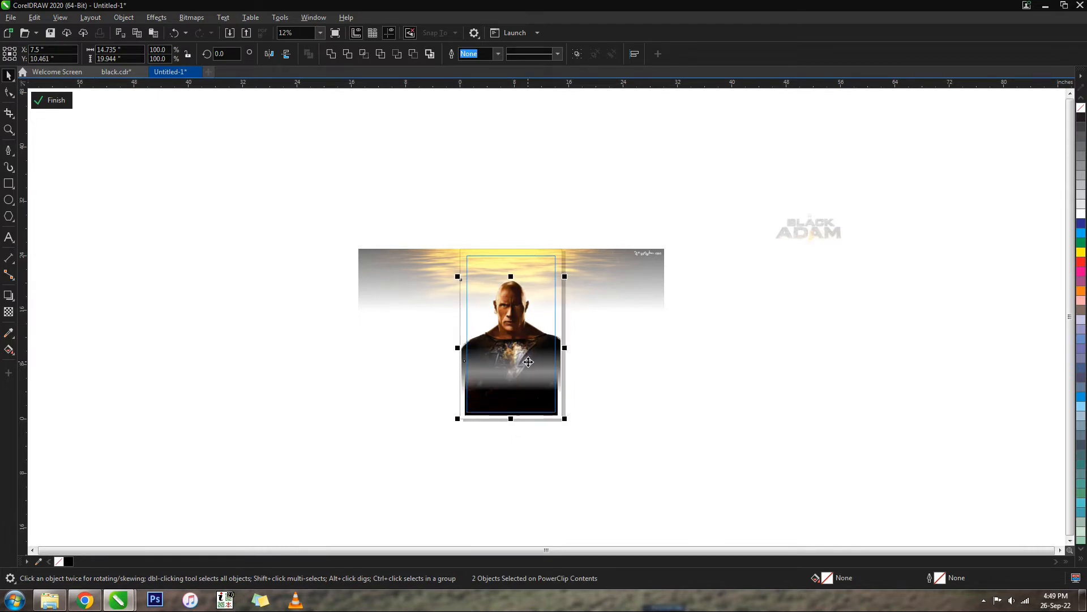
left_click(660, 383, "ctrl")
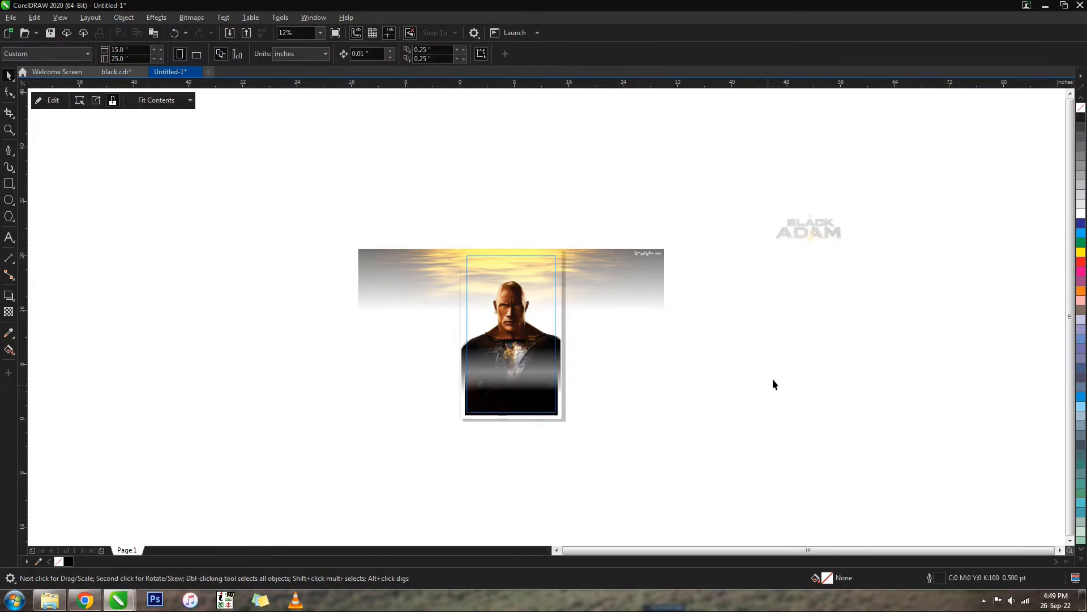
left_click(821, 233)
left_click_drag(823, 234, 525, 388)
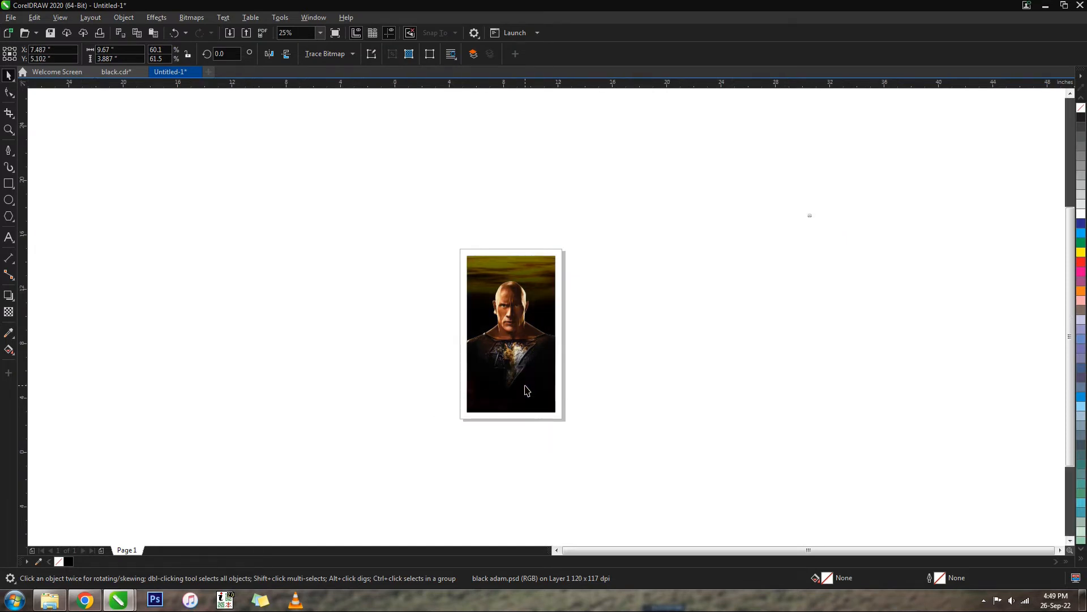
key("ctrl+a")
scroll(622, 405, "down", 1)
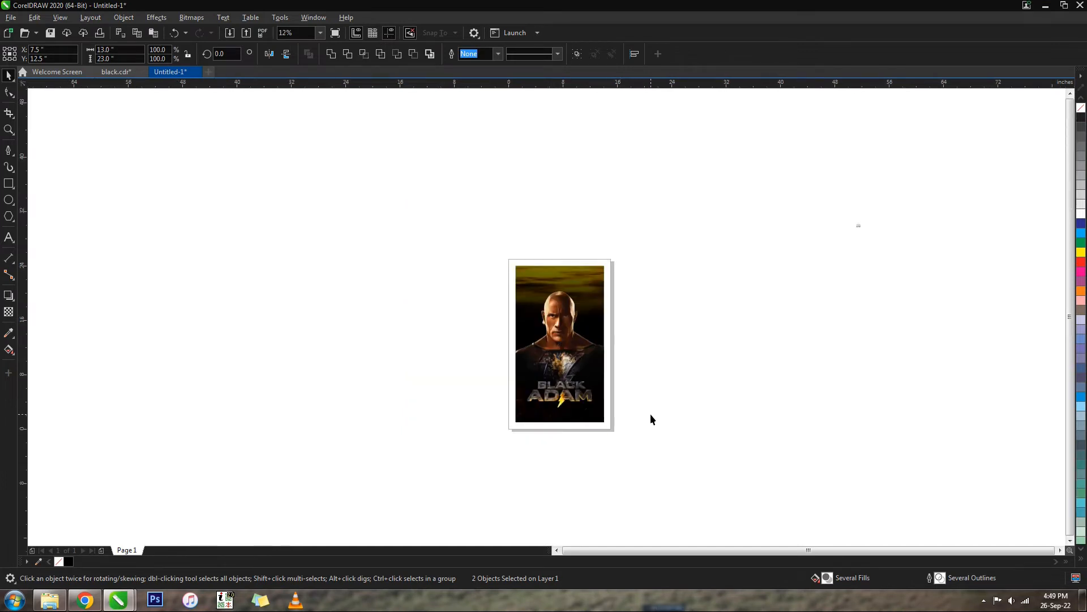
key("ctrl+z")
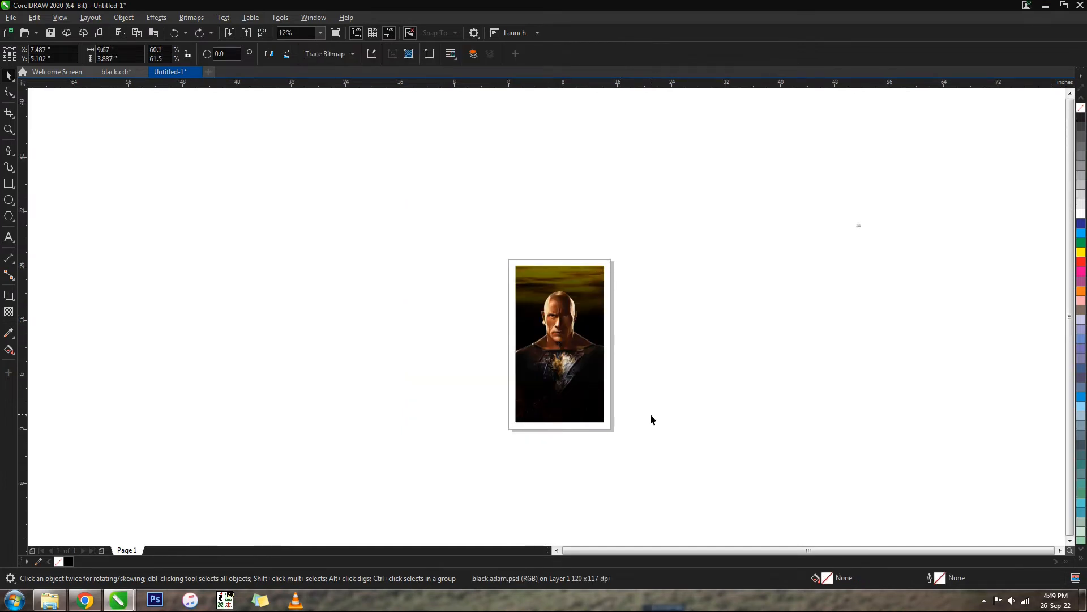
Step: Group the DC logo with the BLACK ADAM title, place the group on the poster's lower part and centre it horizontally on the poster
left_click_drag(762, 189, 893, 299)
key("ctrl+g")
left_click_drag(877, 243, 585, 400)
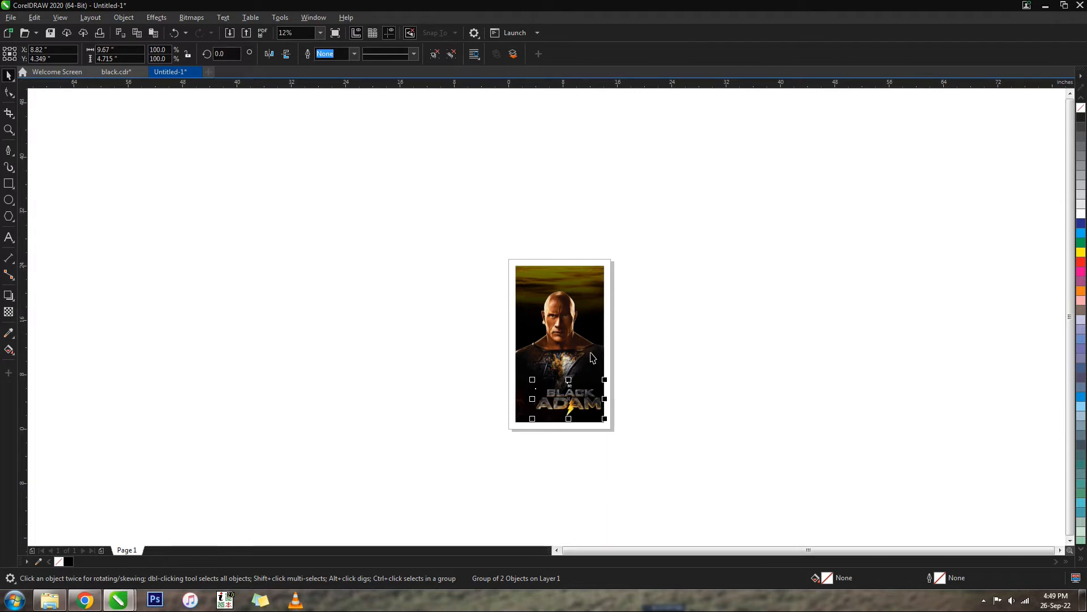
left_click(590, 355, "shift")
key("c")
key("Escape")
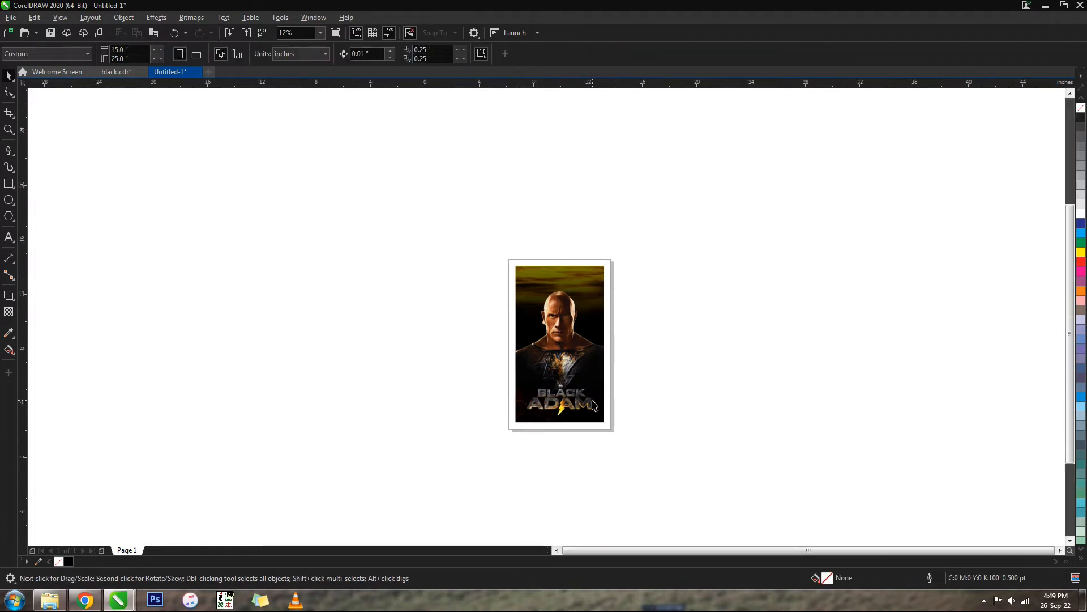
Step: Nudge the title group slightly up and scale it to about 105.2 %, roughly 10.17 × 4.96 inches
scroll(582, 412, "up", 2)
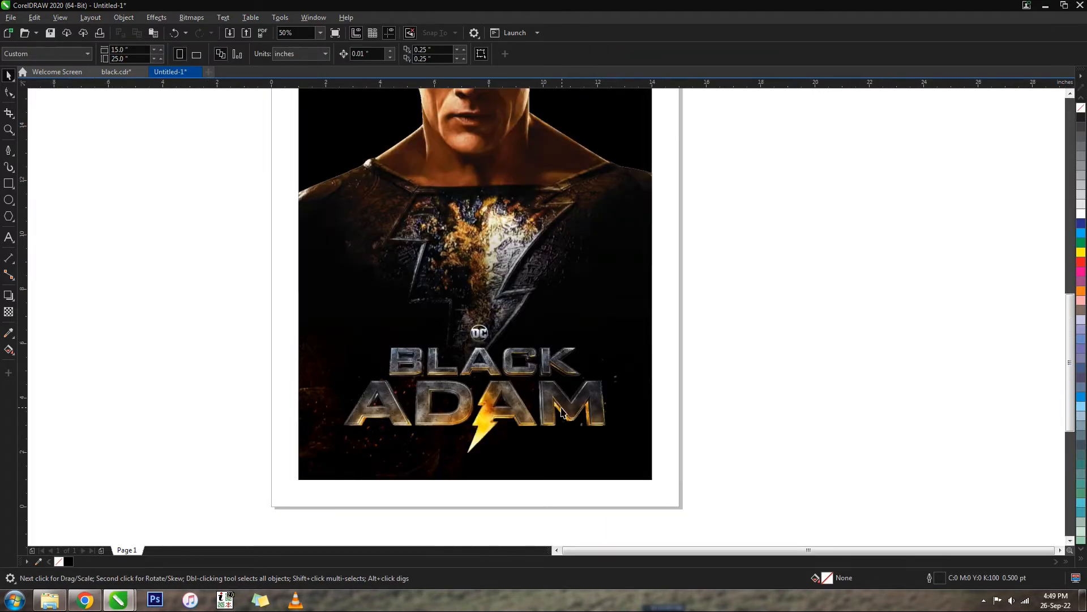
left_click(564, 413)
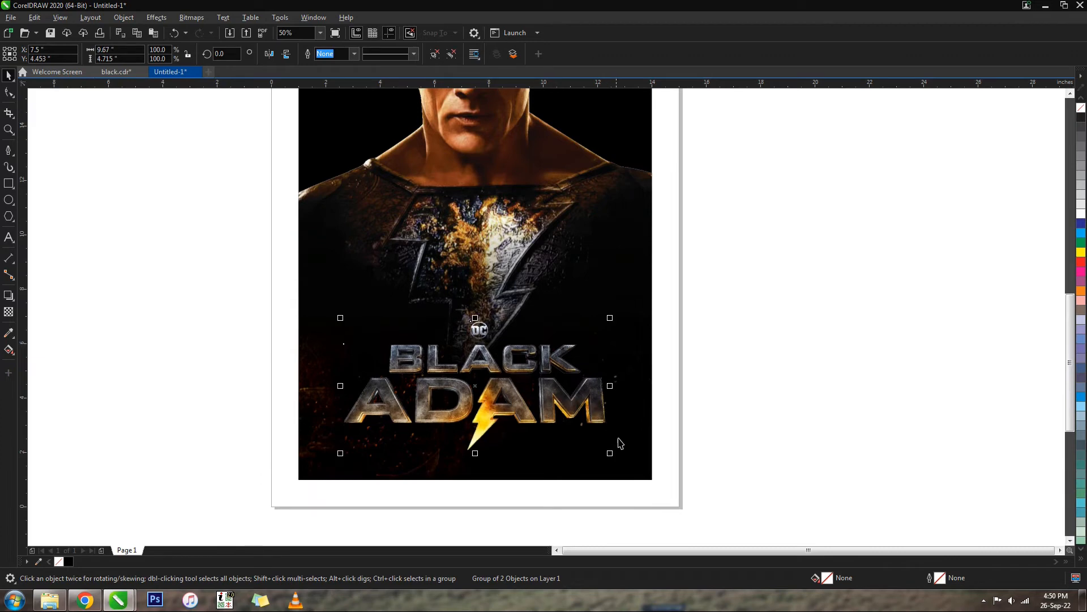
left_click_drag(611, 454, 618, 457)
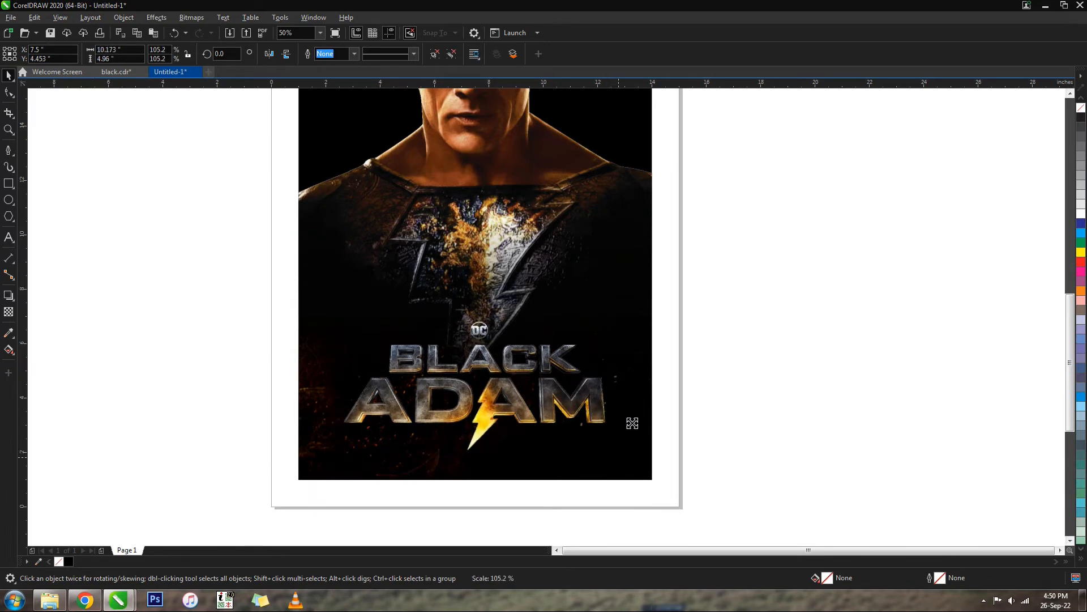
key("ctrl+a")
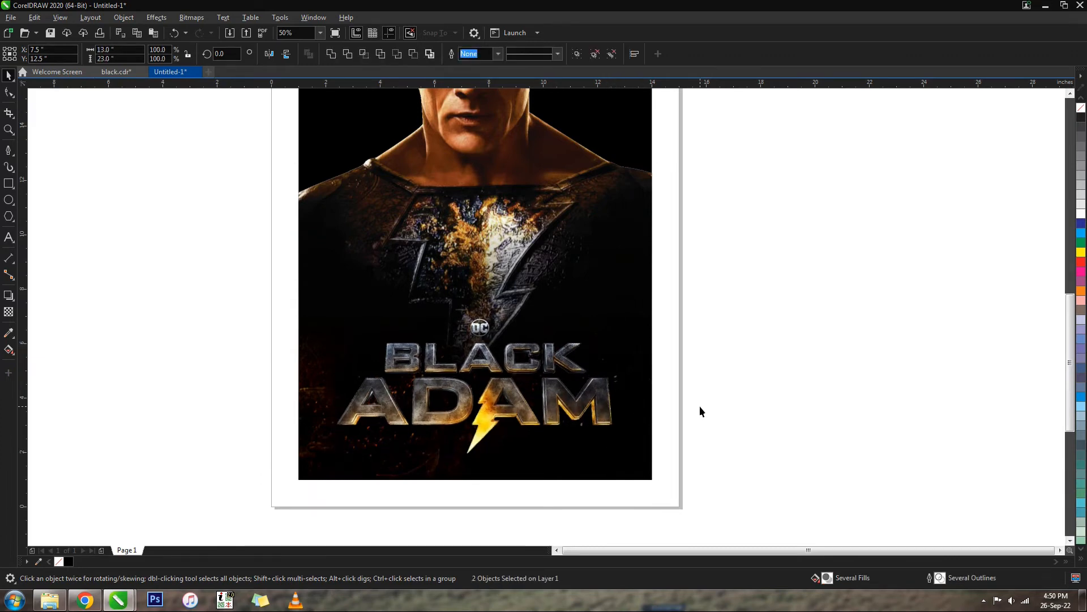
left_click(700, 410)
Step: Reopen the poster's PowerClip contents, stretch the ember image horizontally past the poster's right edge and finish editing
scroll(447, 413, "down", 1)
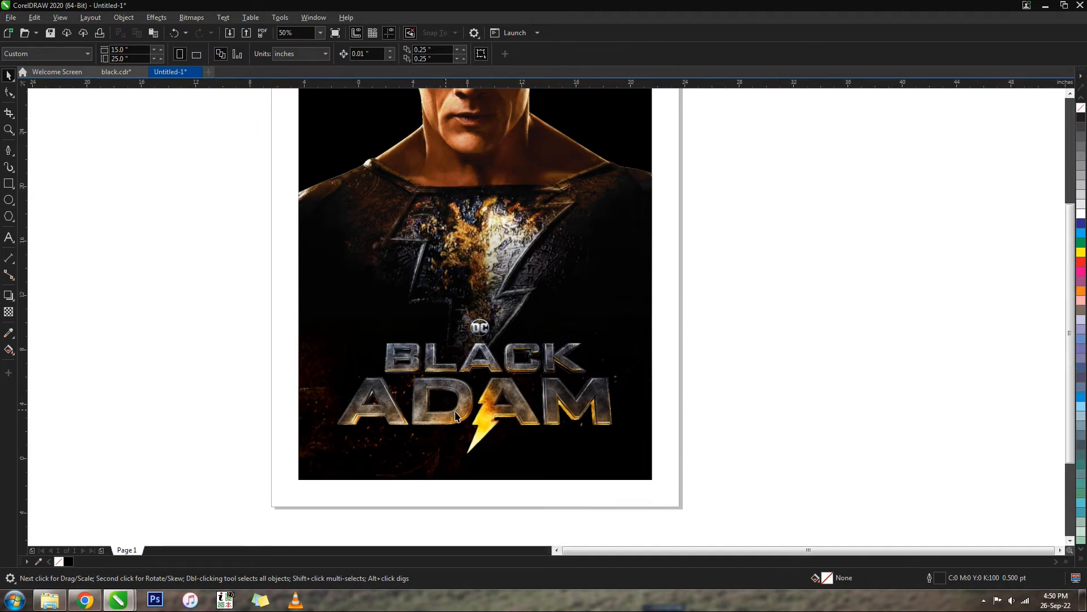
double_click(511, 365)
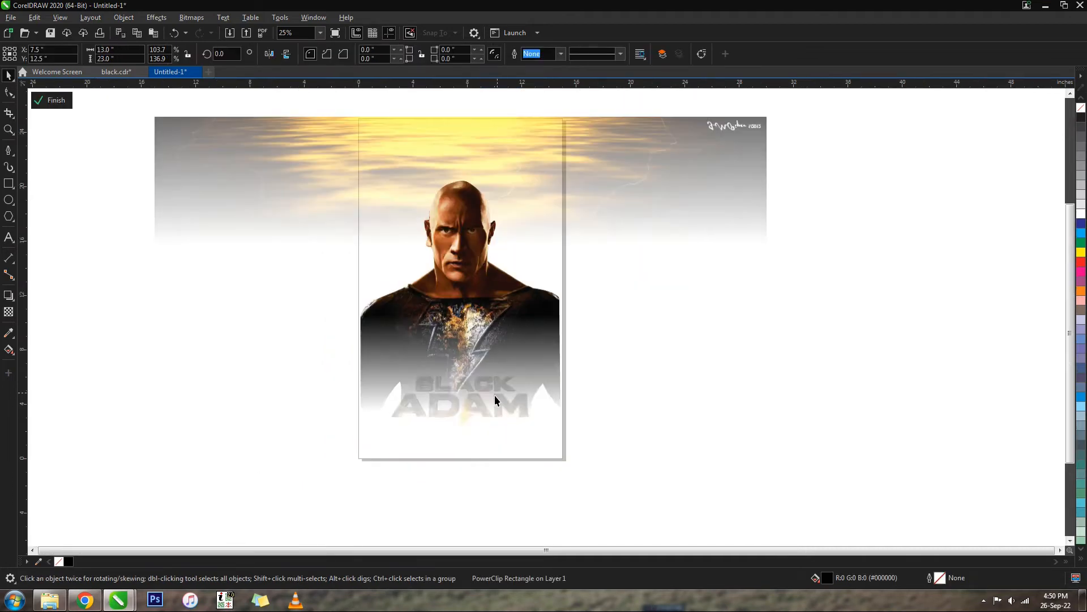
left_click(454, 418)
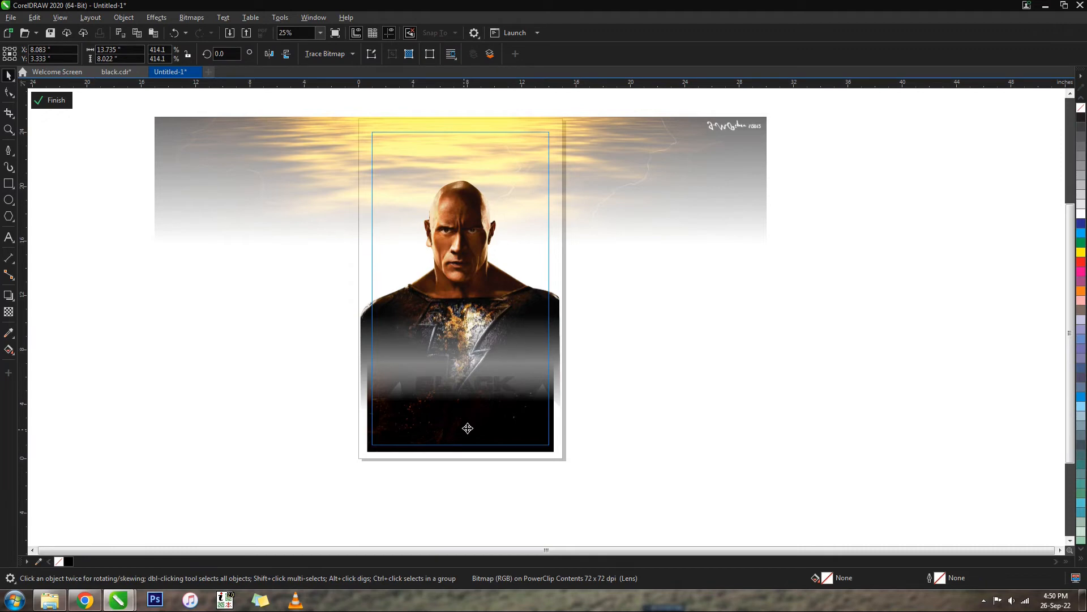
key("ctrl+z")
left_click_drag(559, 396, 666, 396)
left_click(715, 428)
left_click(54, 100)
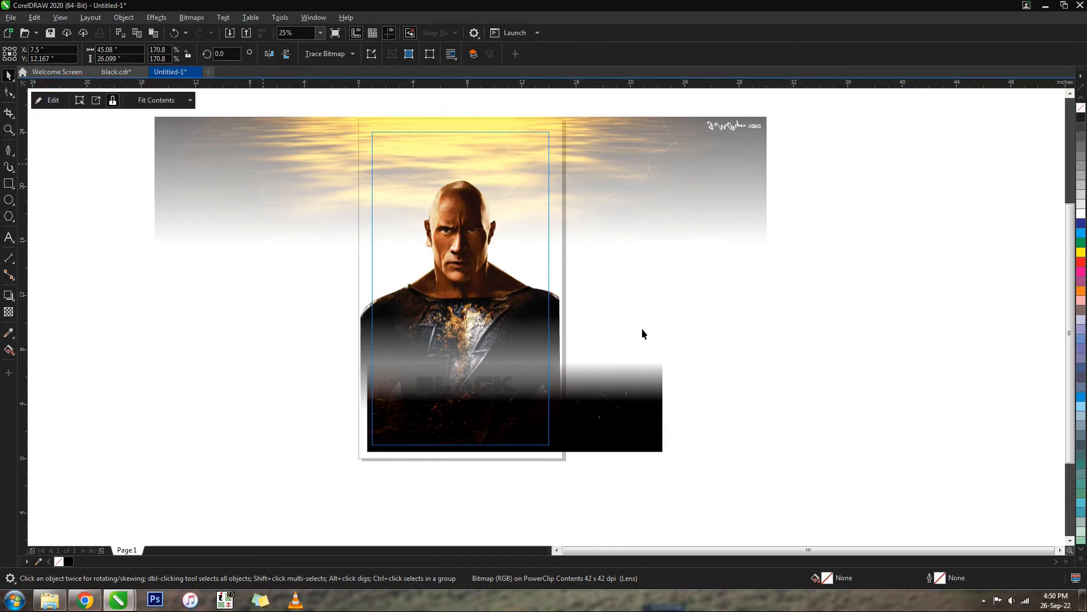
left_click(674, 357)
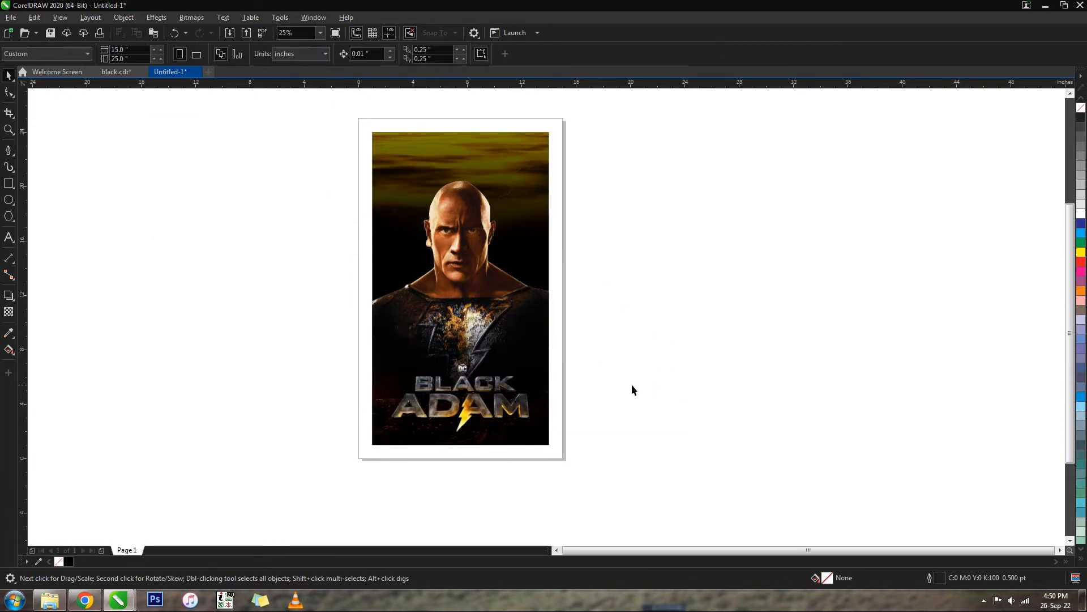
scroll(555, 376, "down", 1)
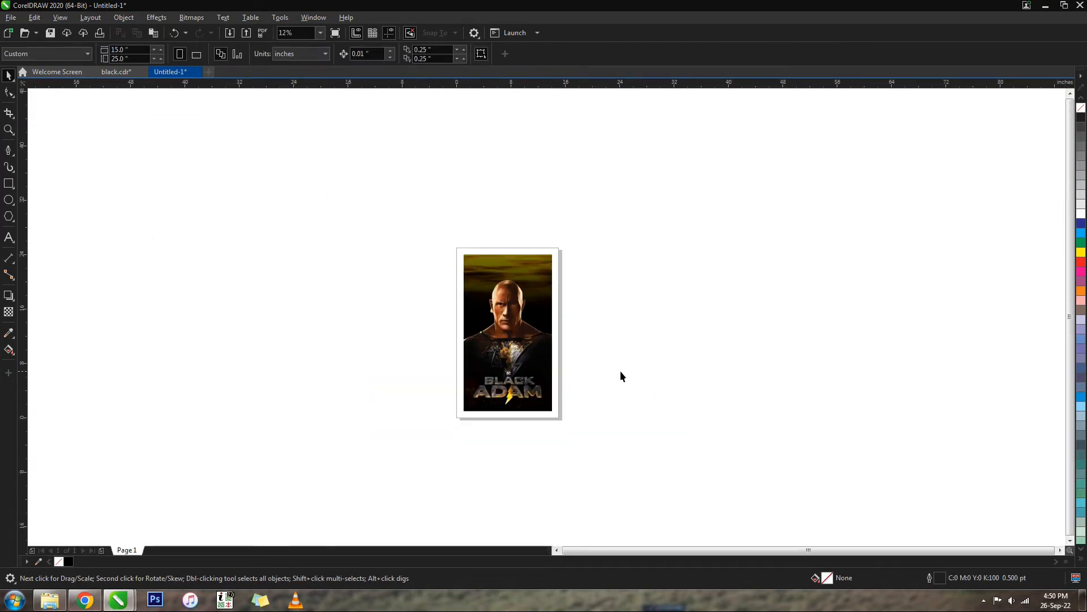
scroll(605, 368, "down", 1)
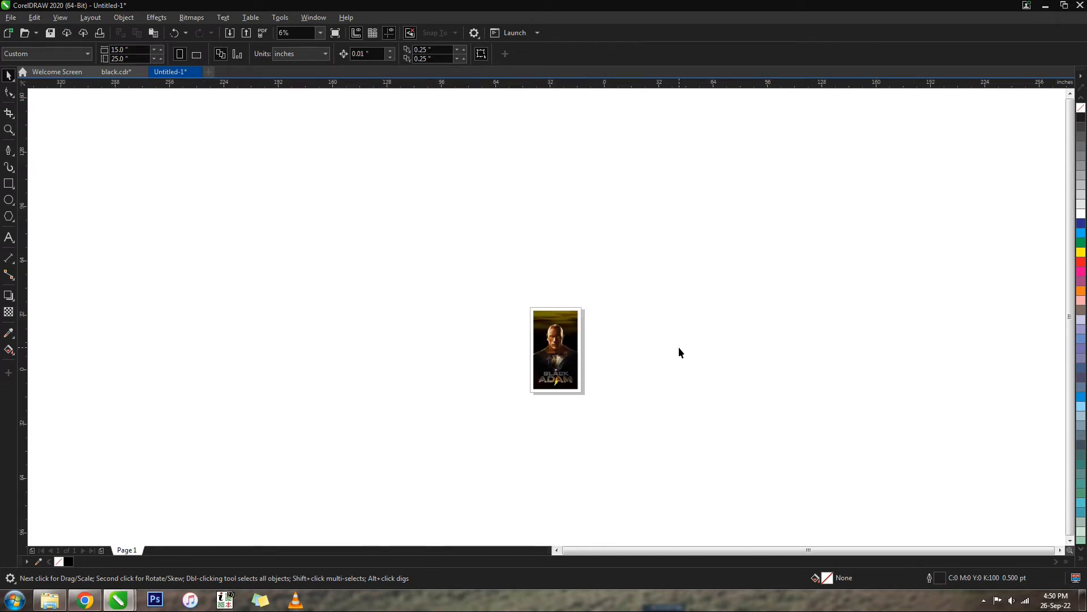
scroll(679, 352, "down", 1)
scroll(678, 347, "up", 1)
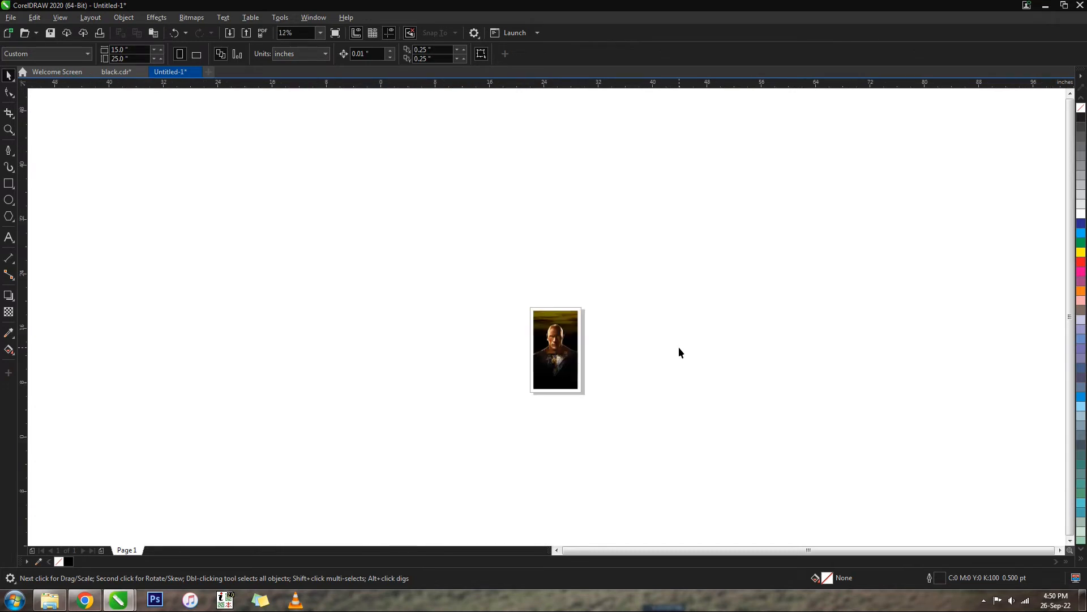
scroll(679, 347, "up", 1)
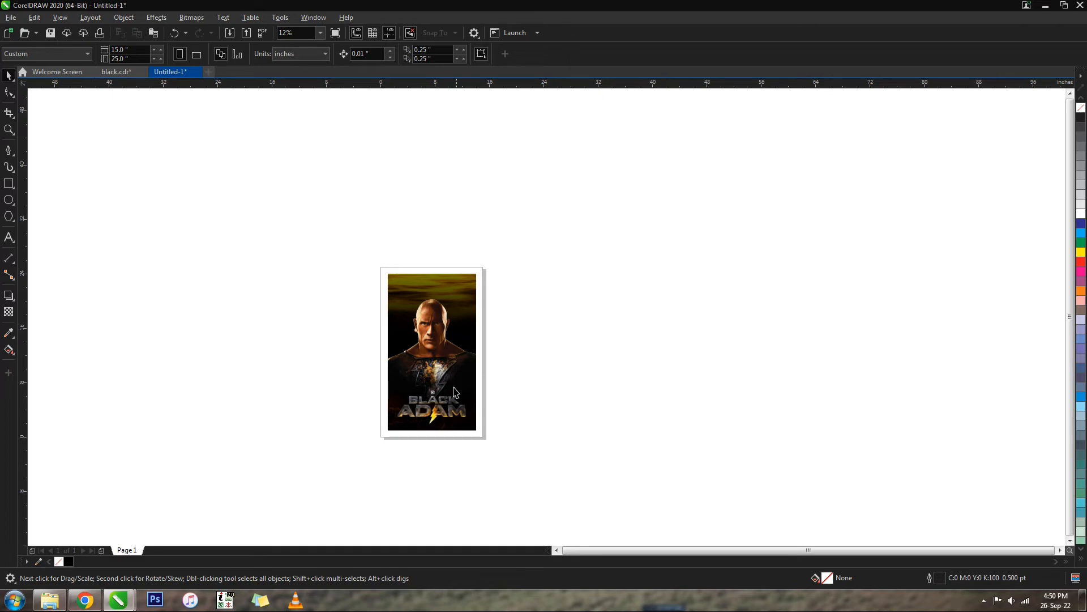
Step: Add the artistic text "ONLY IN THEATERS" below the poster and set its font to Handel Gothic Wd
scroll(446, 456, "up", 2)
scroll(446, 448, "up", 1)
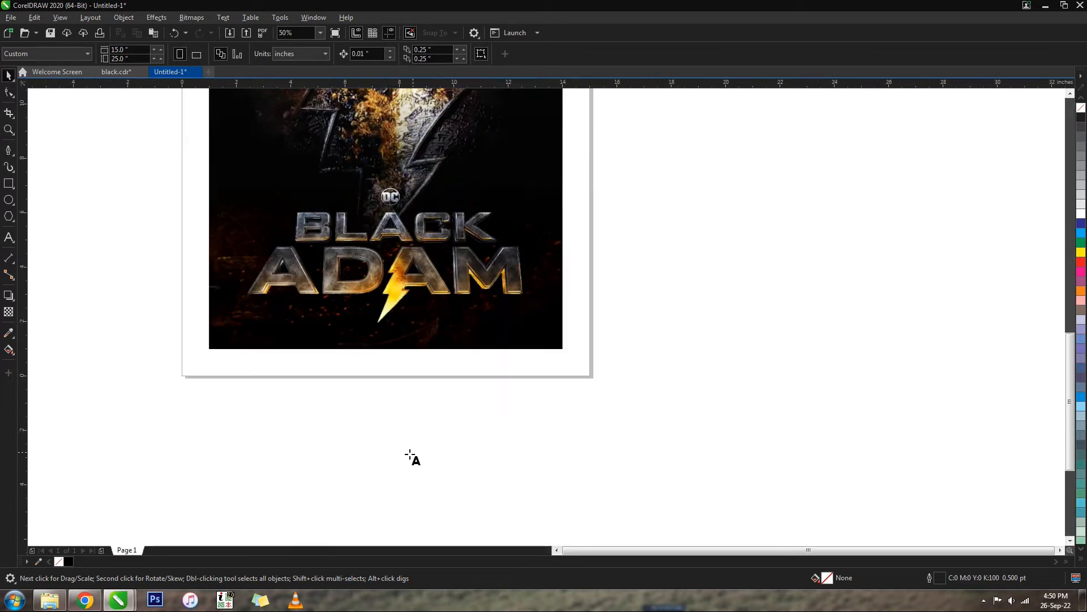
key("F8")
type("ONLY IN THEATERS")
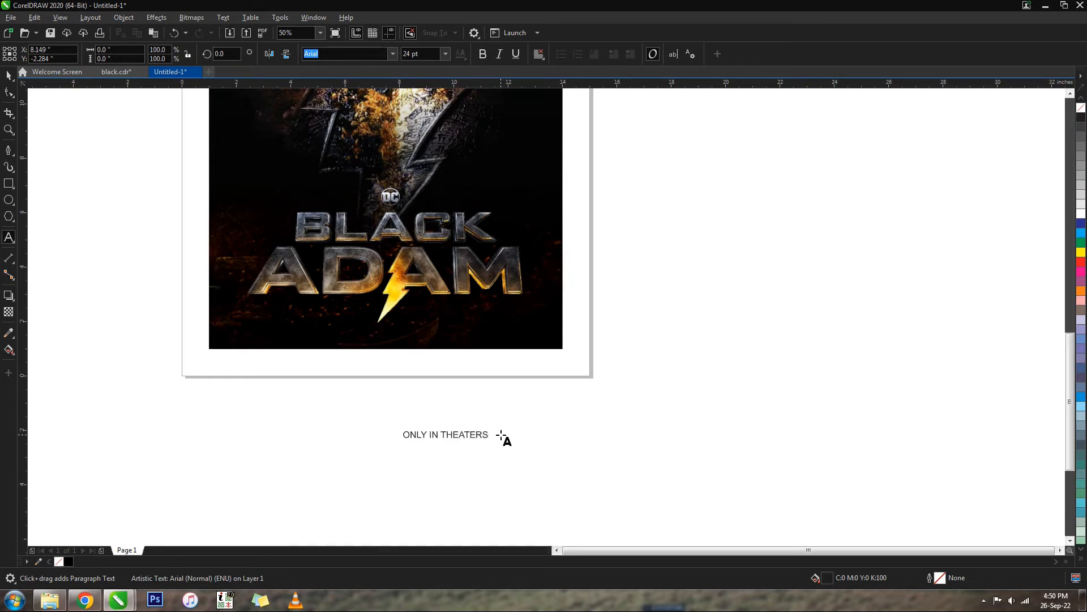
key("ctrl+space")
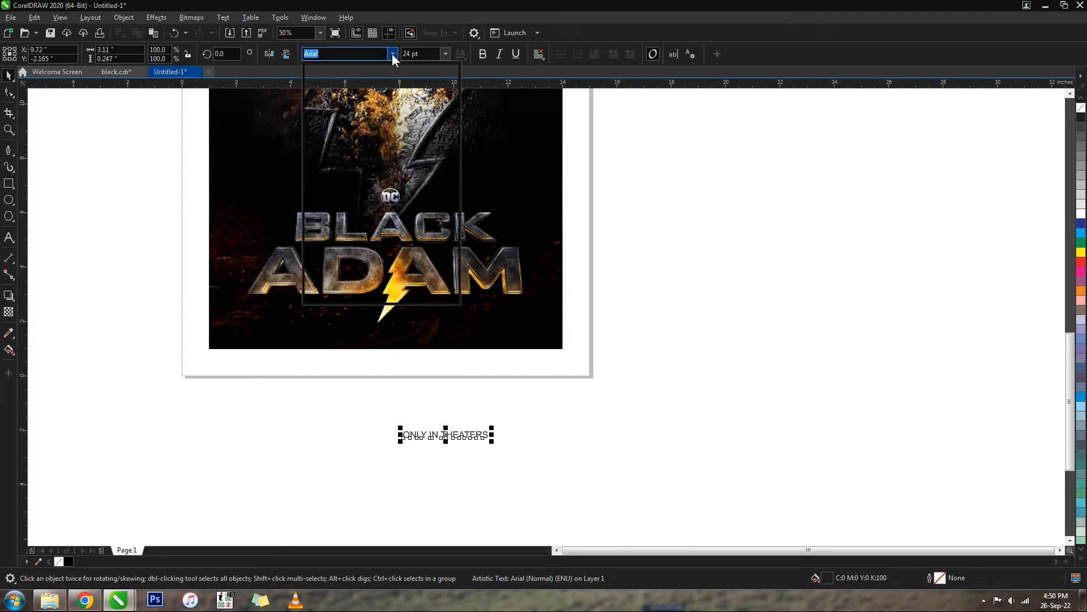
left_click(392, 53)
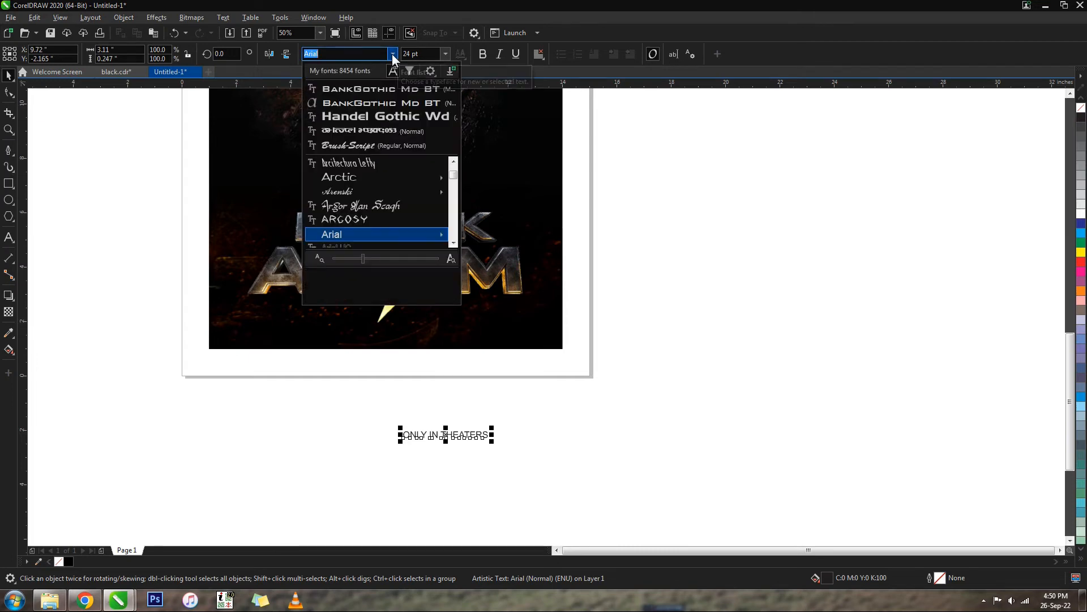
left_click(386, 116)
left_click(570, 413)
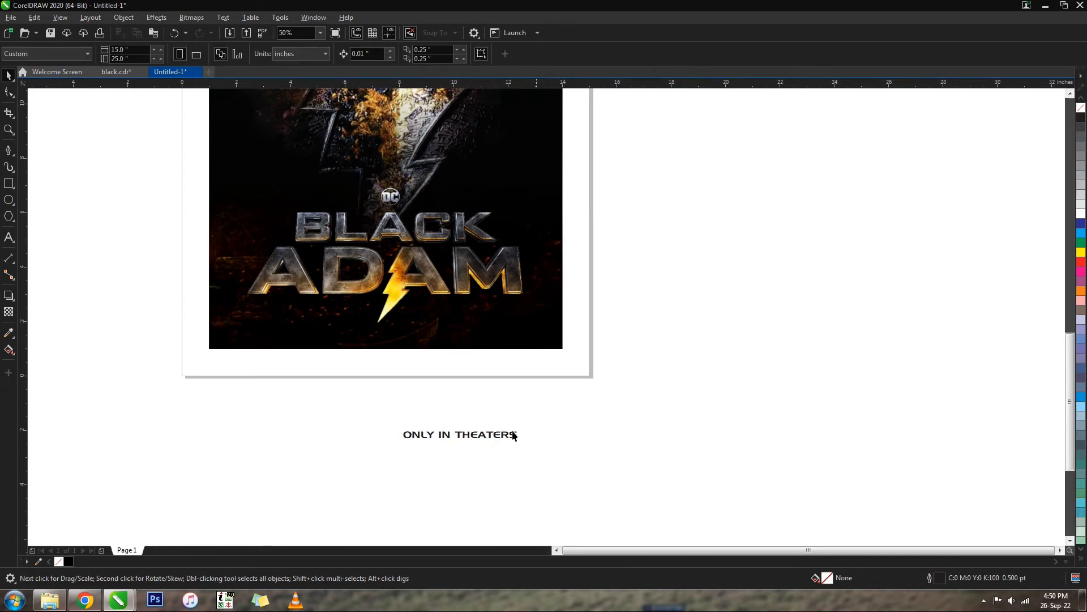
Step: Duplicate the "ONLY IN THEATERS" text beside the original and change the copy to "OCTOBER 21"
left_click_drag(487, 439, 616, 439)
key("F8")
key("ctrl+a")
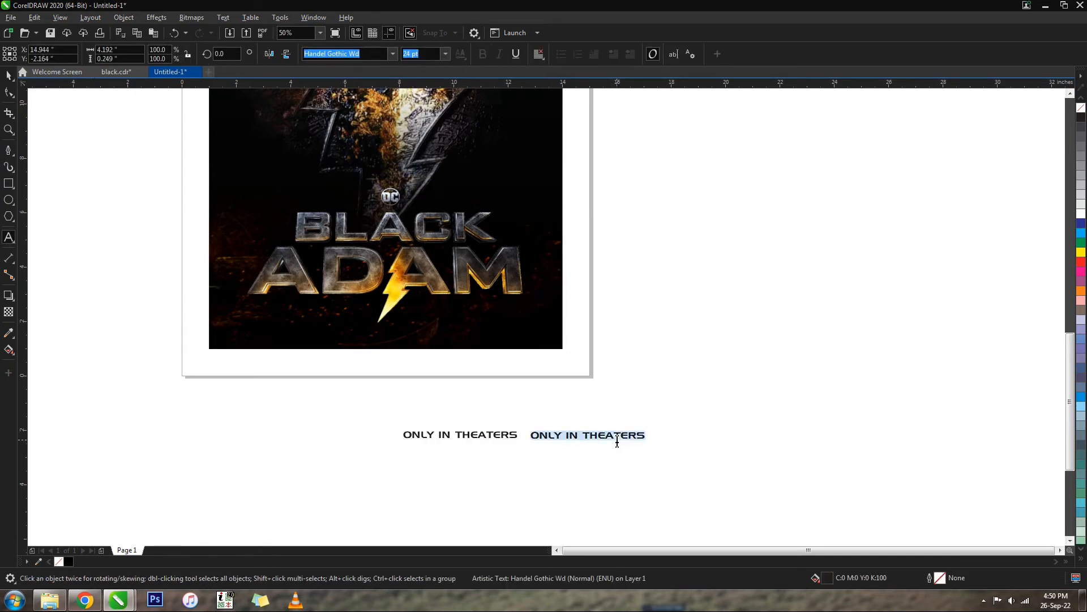
type("OCTOBE")
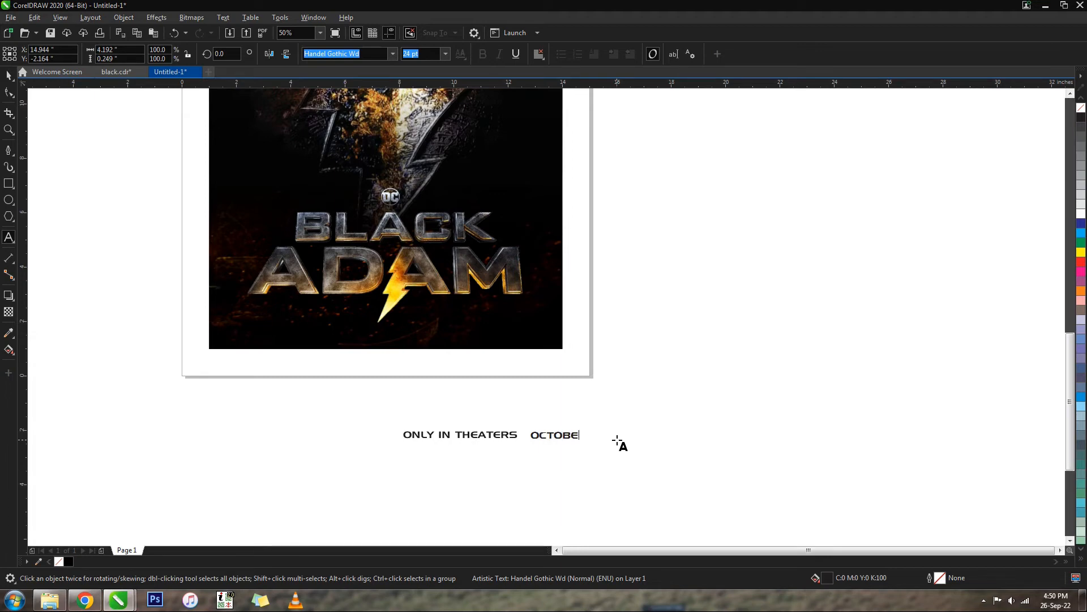
type("R 21")
key("ctrl+space")
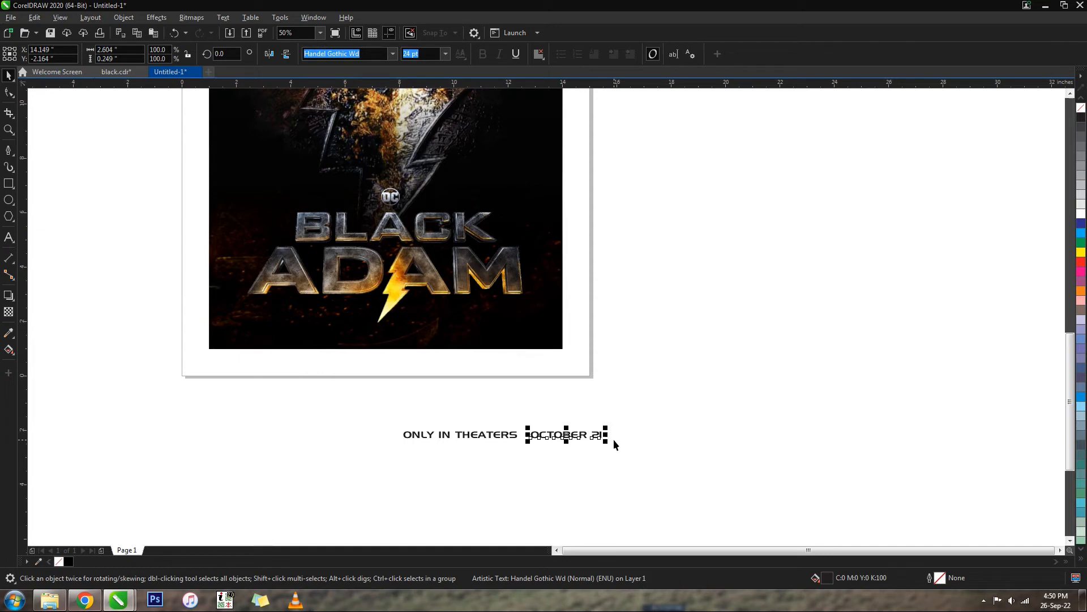
Step: Move both release texts together onto the poster, directly beneath the BLACK ADAM title
left_click(510, 435, "shift")
left_click_drag(510, 434, 353, 308)
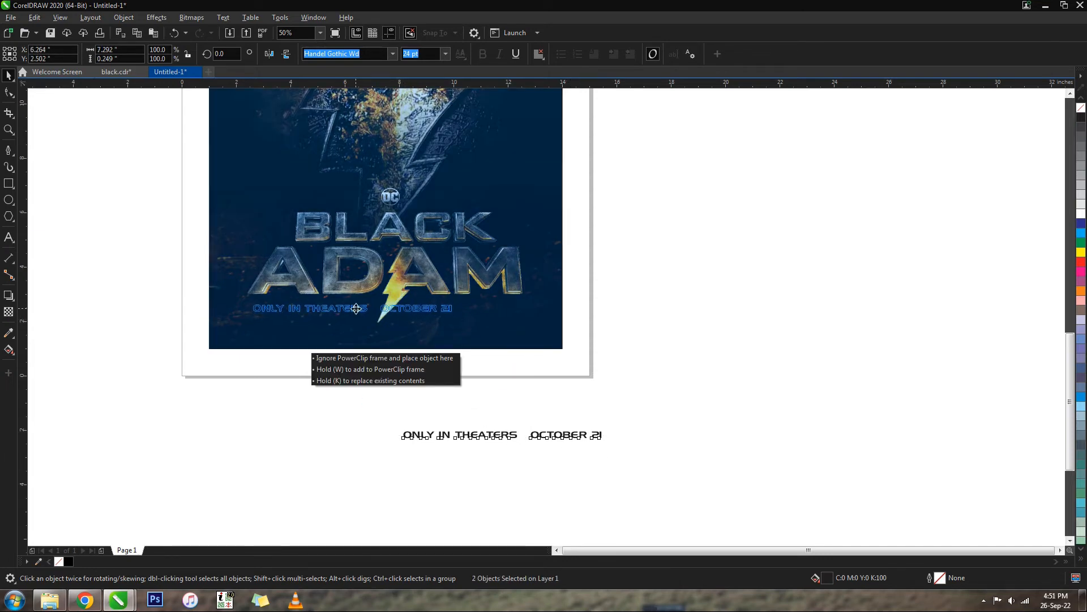
left_click(444, 369)
Step: Shift "OCTOBER 21" to align with the title's right end and enlarge it to about 39.5 pt, reaching towards the lightning bolt
left_click(442, 309)
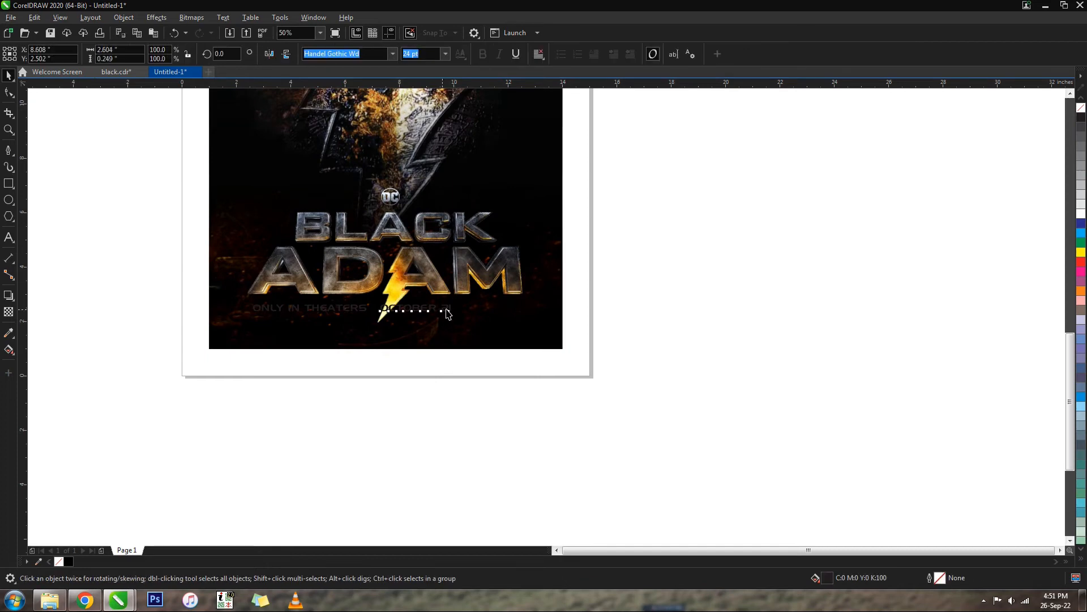
left_click_drag(484, 313, 512, 311)
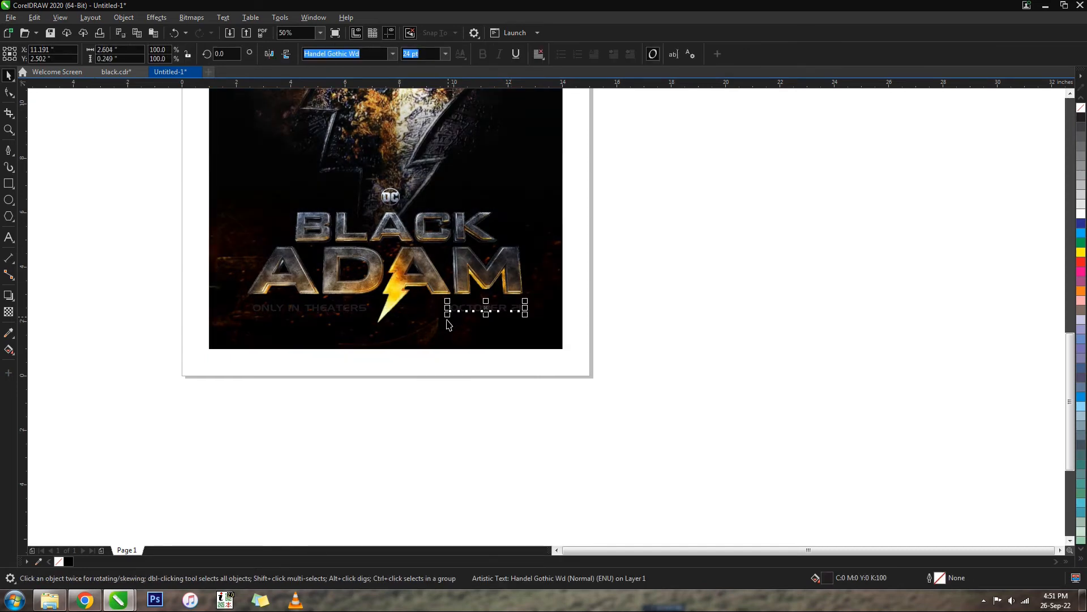
left_click_drag(446, 315, 406, 318)
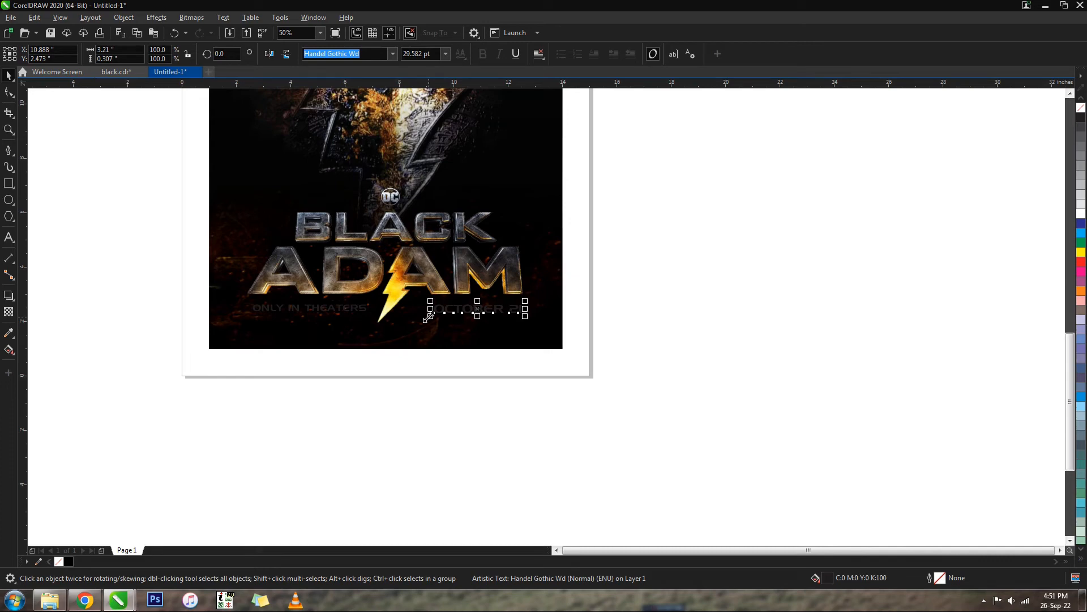
left_click_drag(430, 315, 401, 322)
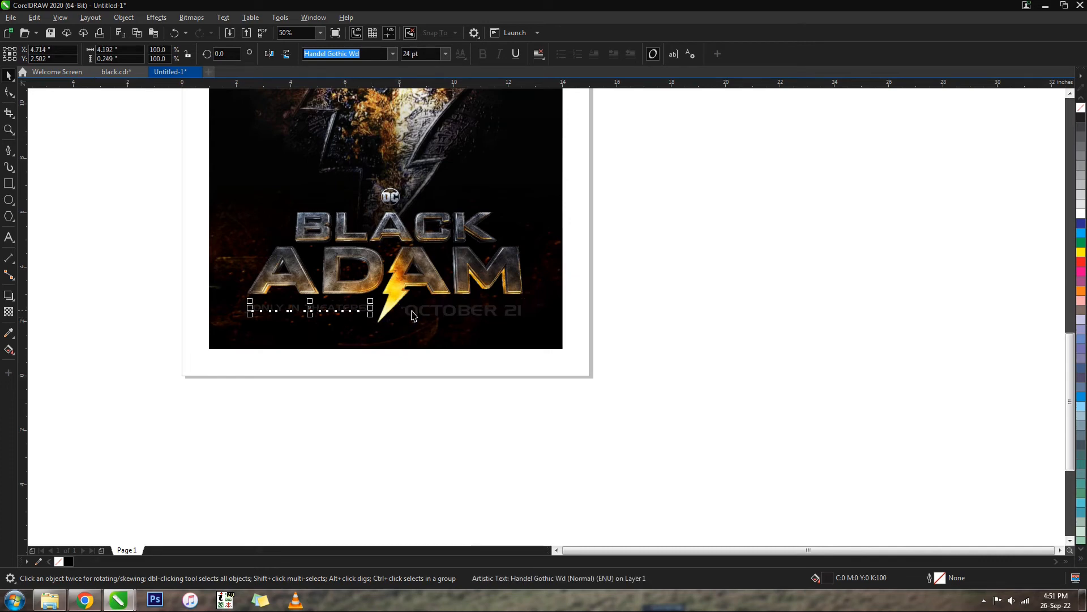
Step: Fill both release texts, "ONLY IN THEATERS" and "OCTOBER 21", with the uniform RGB colour 191, 159, 110
left_click(416, 313, "shift")
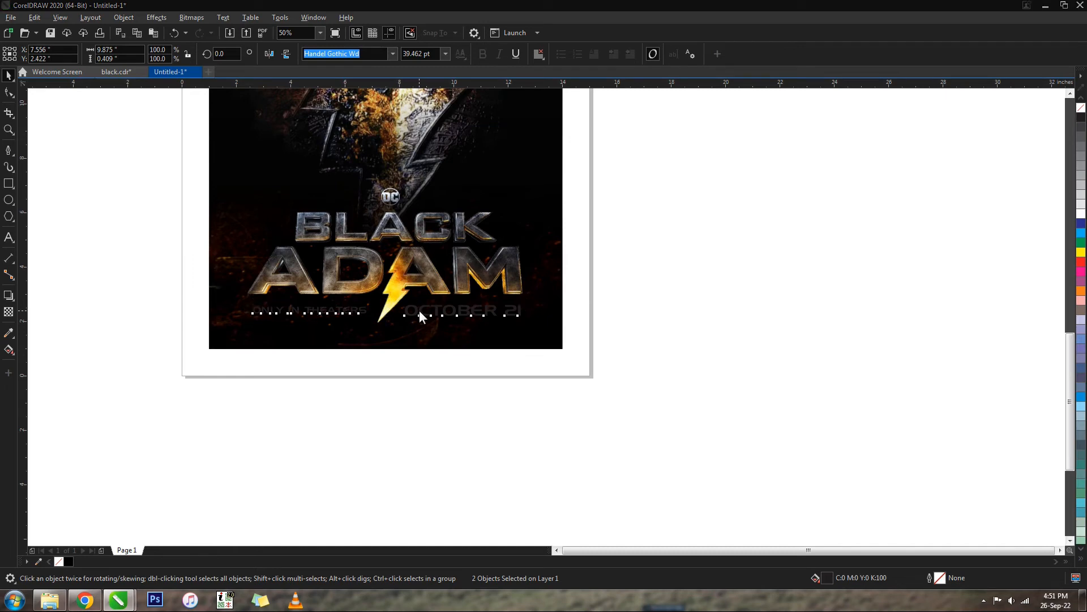
key("shift+F11")
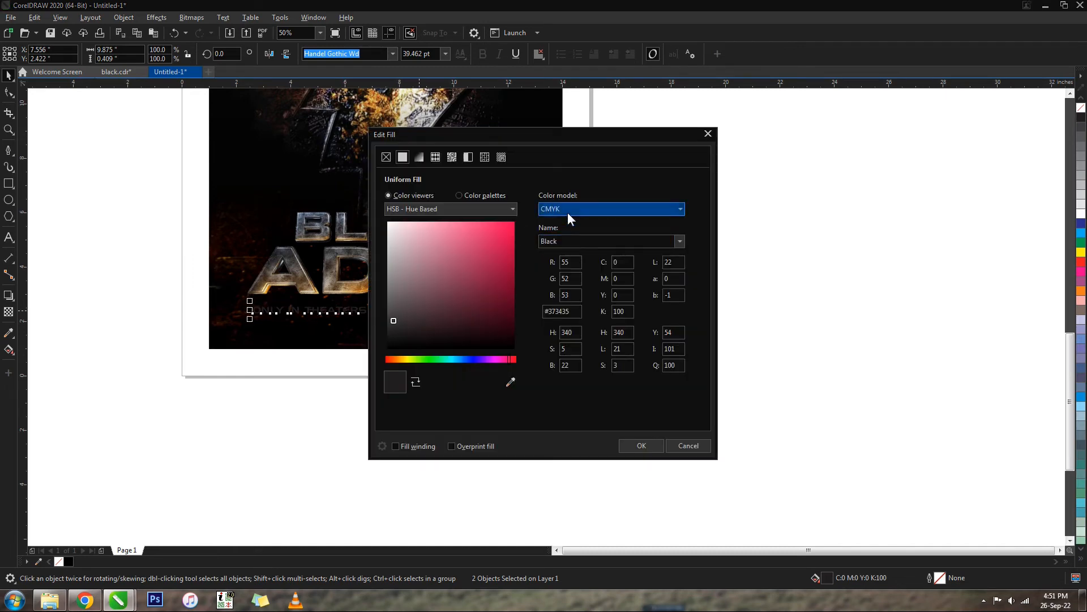
left_click(567, 213)
left_click(566, 237)
left_click(630, 264)
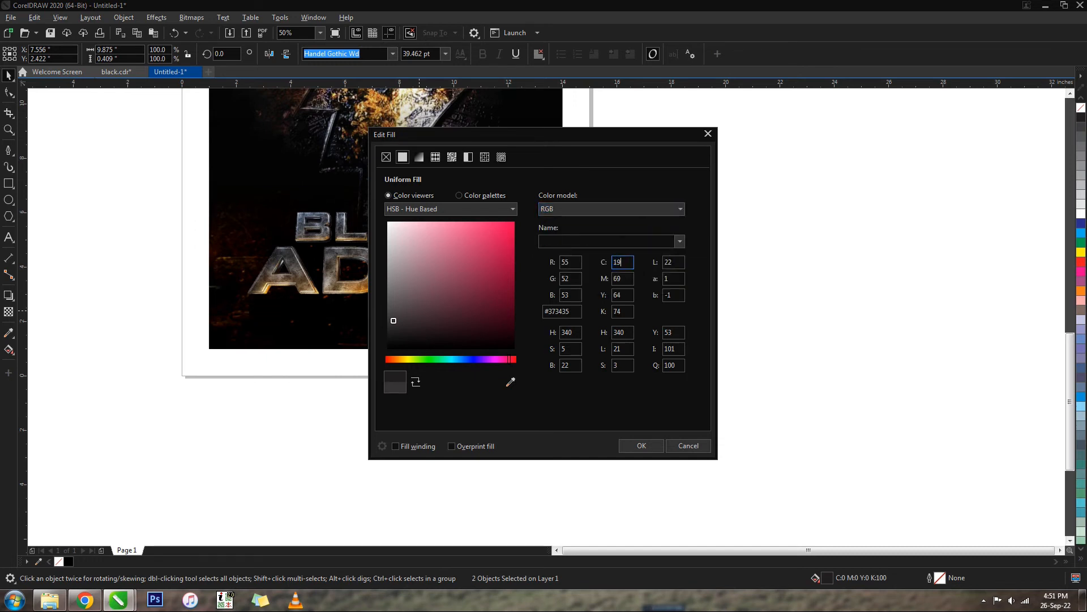
type("191")
left_click(565, 262)
type("191")
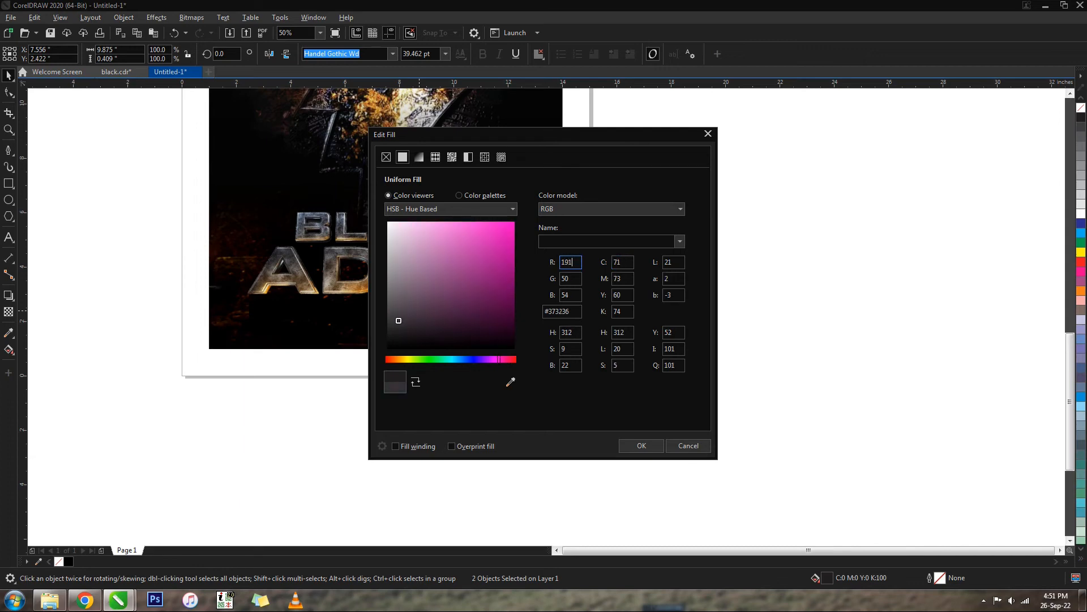
key("Tab")
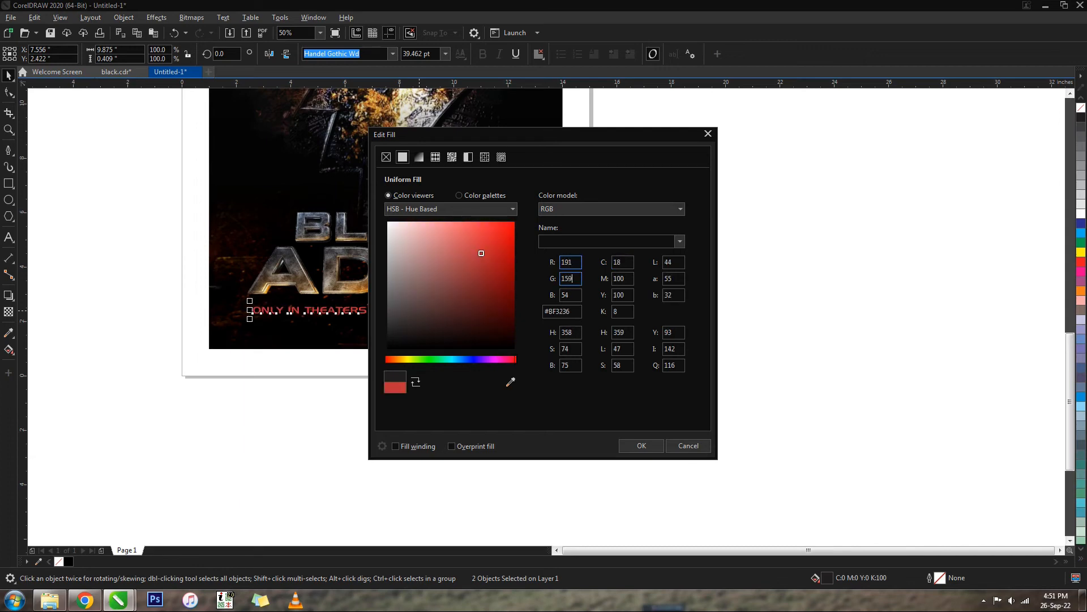
key("Tab")
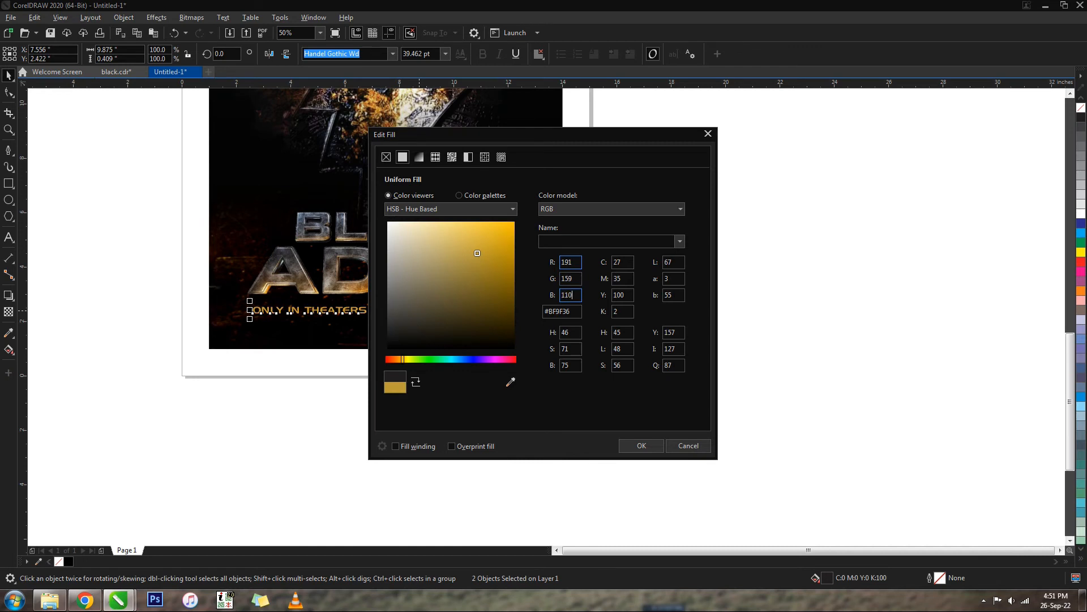
type("110")
key("shift+Tab")
left_click(640, 445)
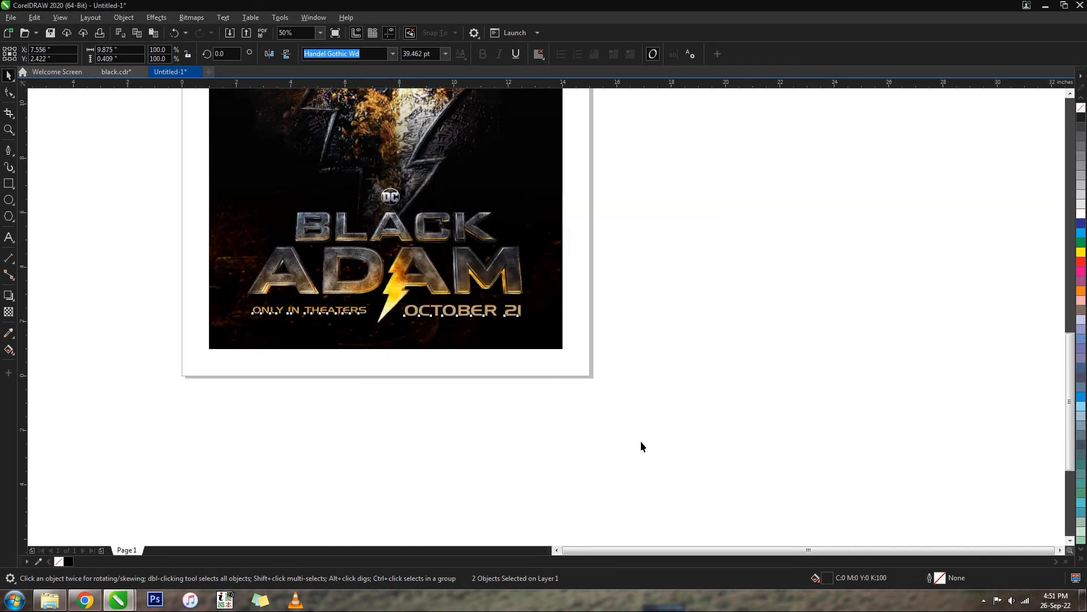
left_click(641, 440)
scroll(485, 446, "down", 1)
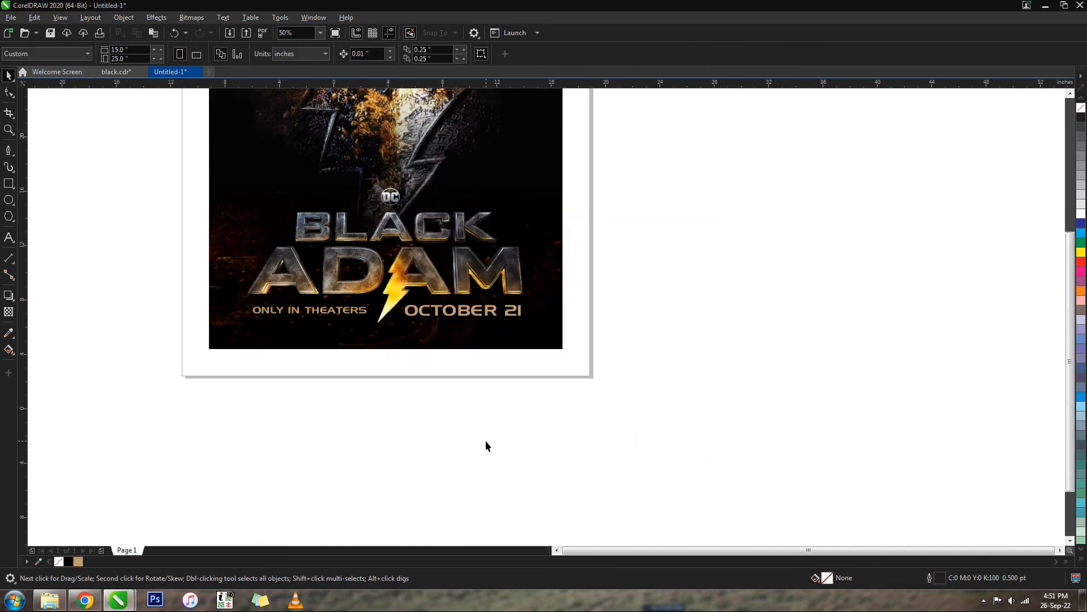
Step: Duplicate the "ONLY IN THEATERS" text into the yellow sky area above the hero's head
scroll(490, 431, "down", 1)
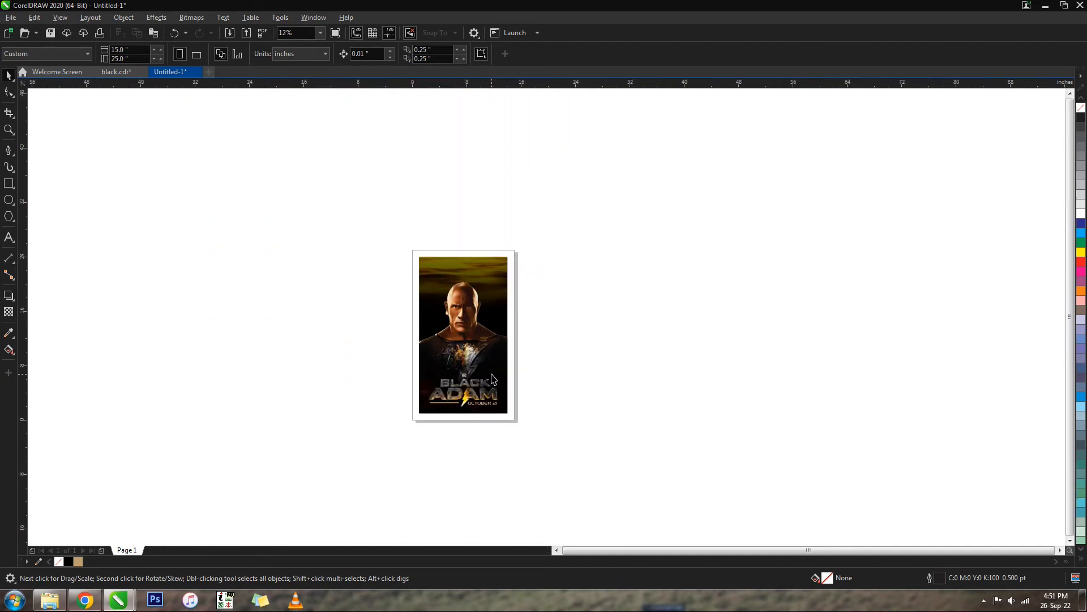
left_click(459, 402)
scroll(458, 404, "up", 2)
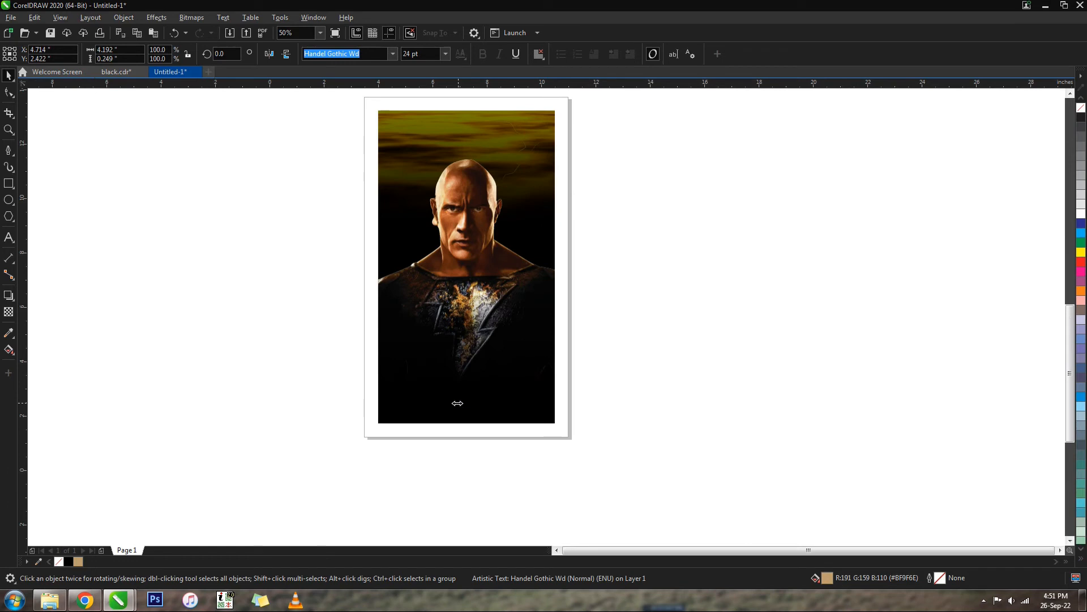
scroll(457, 404, "down", 1)
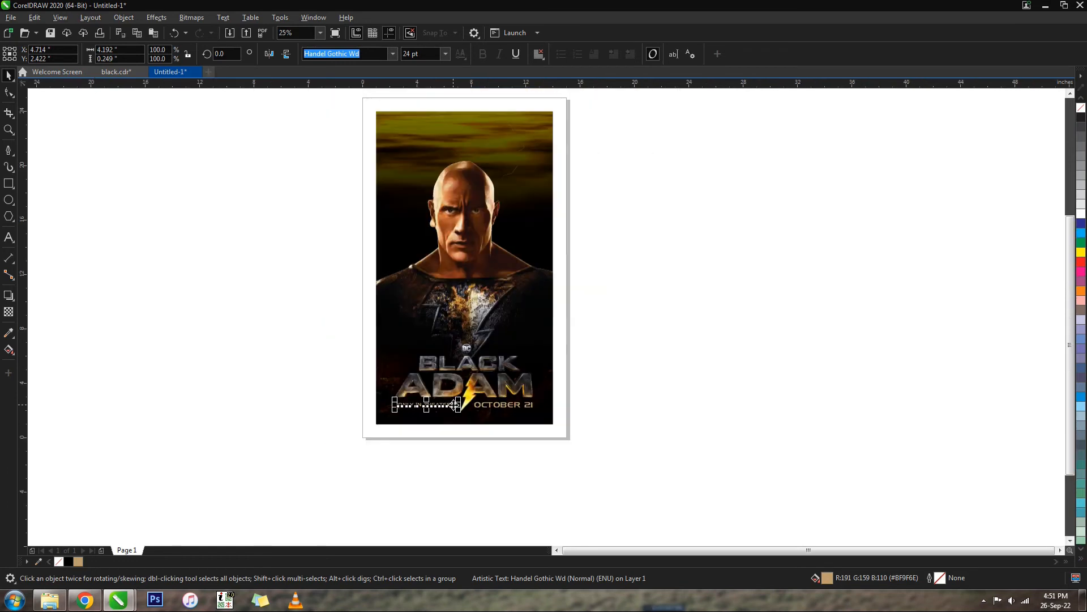
left_click_drag(454, 403, 477, 137)
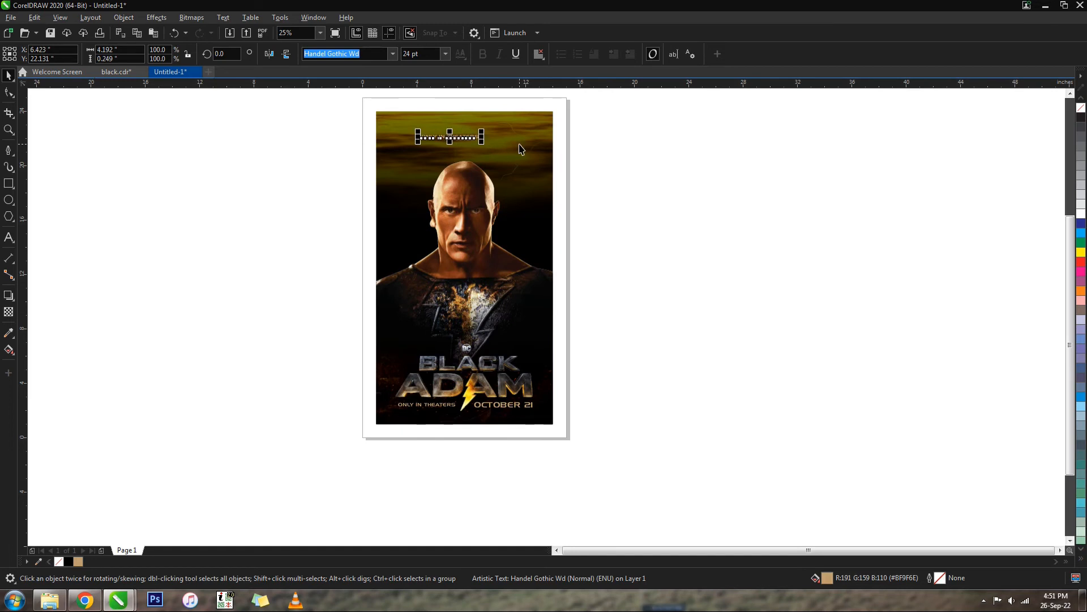
scroll(439, 117, "up", 2)
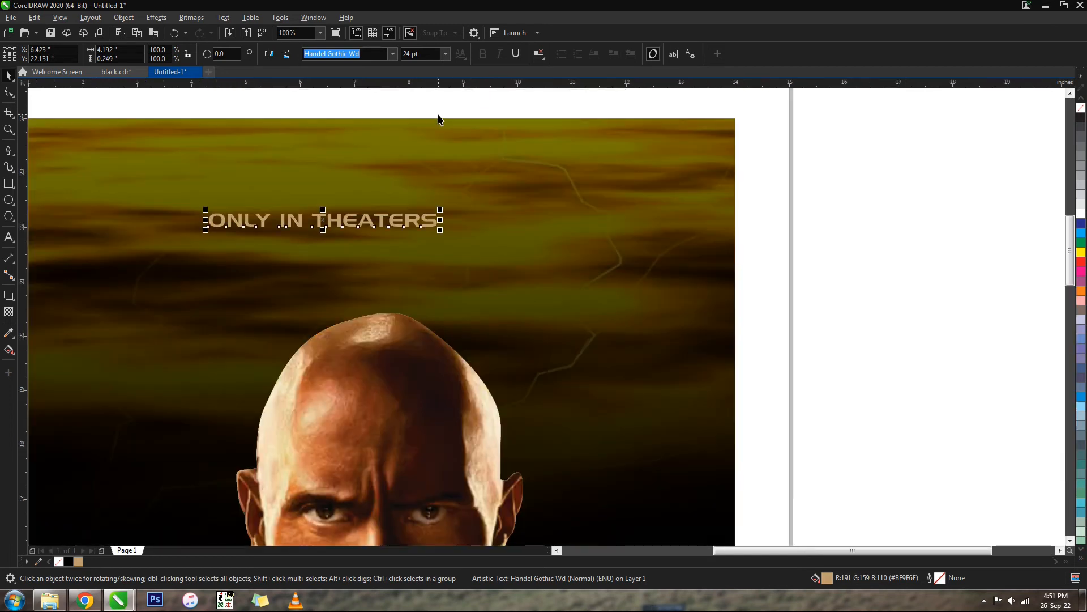
Step: Replace the copied text above the head with two lines, "THE WORLD NEEDED A HERO" and "IT GOT BLACK ADAM"
key("F8")
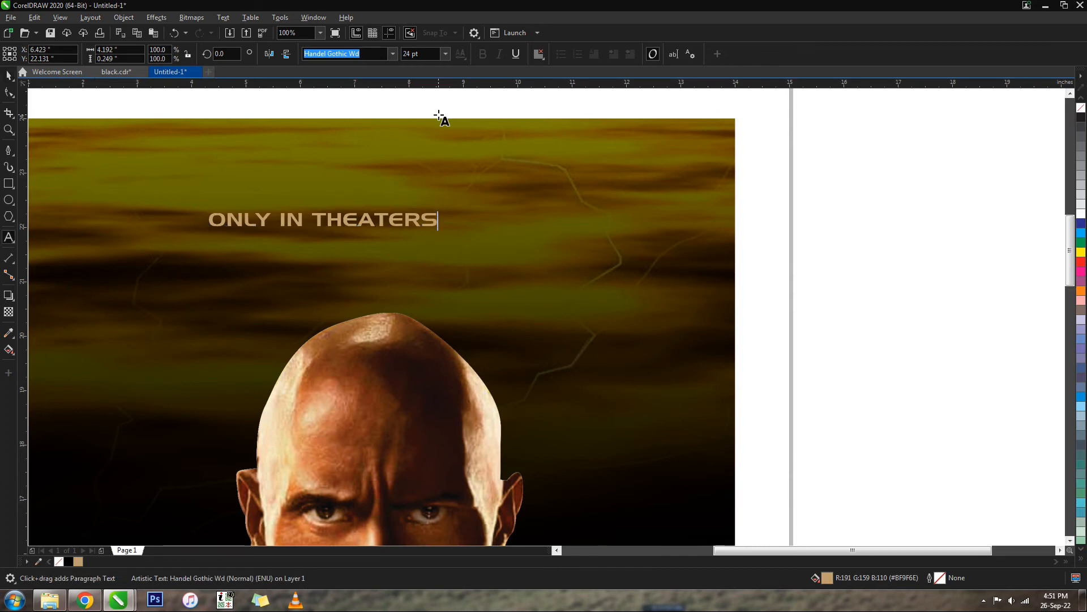
key("ctrl+a")
type("THE W")
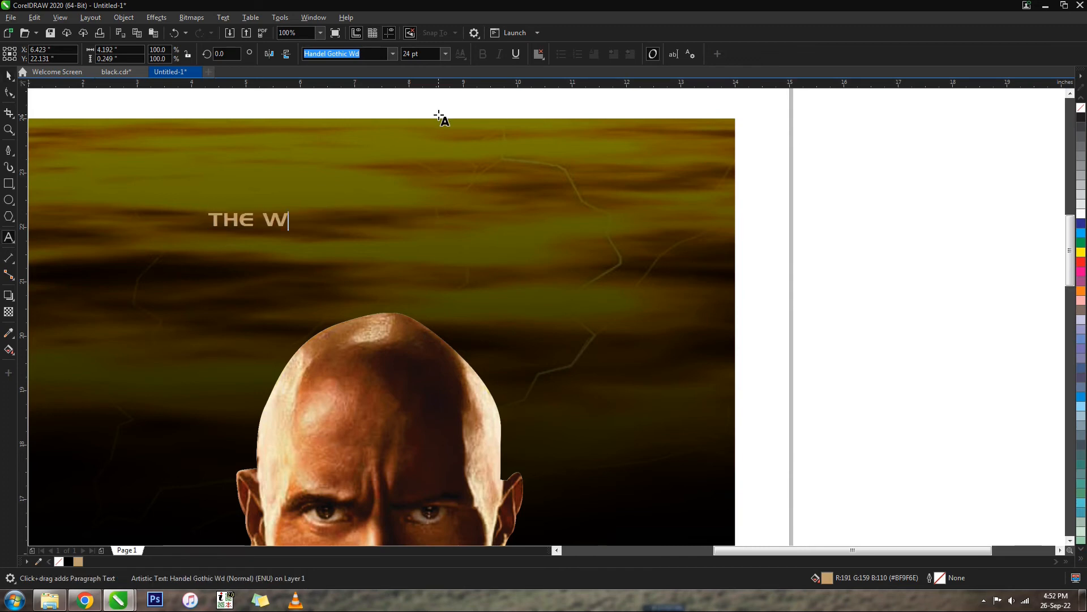
type("ORLD NEEDE")
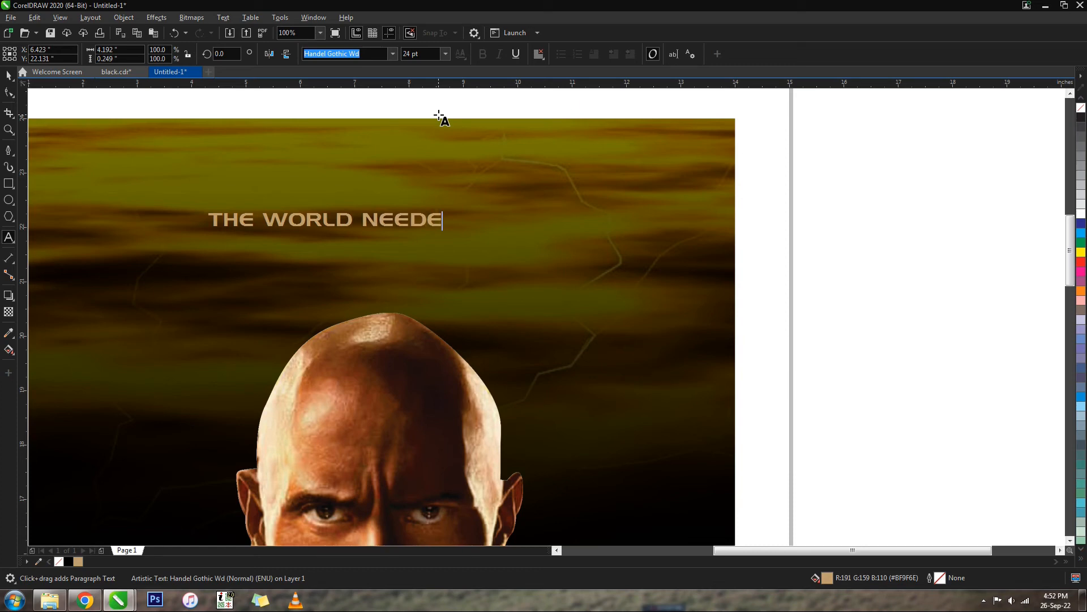
type("D A HERO ")
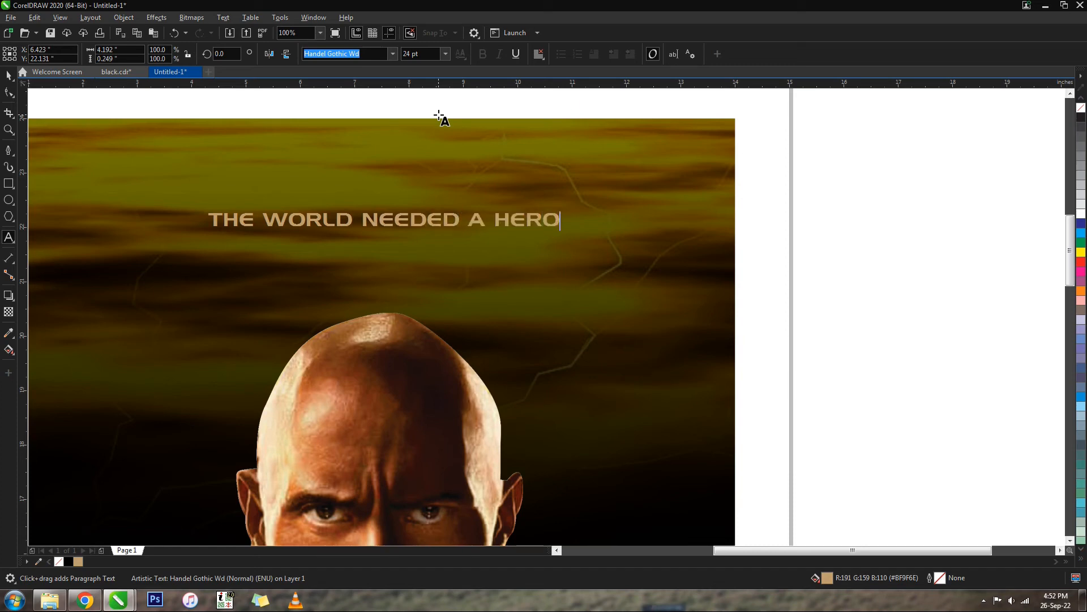
type("IT GOT BLACK ADAM")
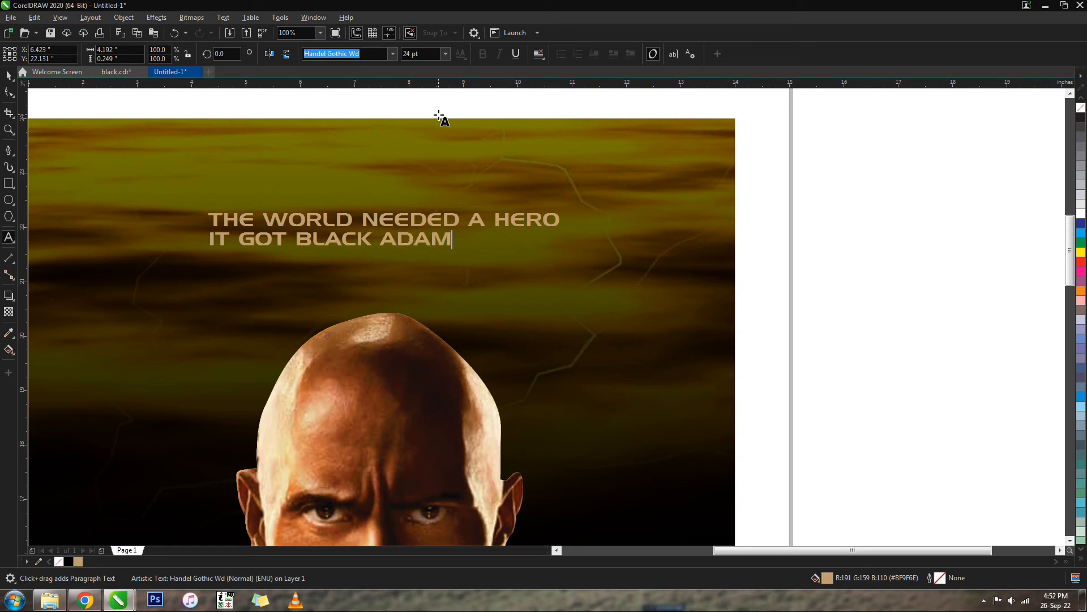
Step: Right-align the two-line tagline and fill it with 10% black
key("ctrl+r")
key("ctrl+space")
left_click(1081, 205)
scroll(500, 240, "down", 1)
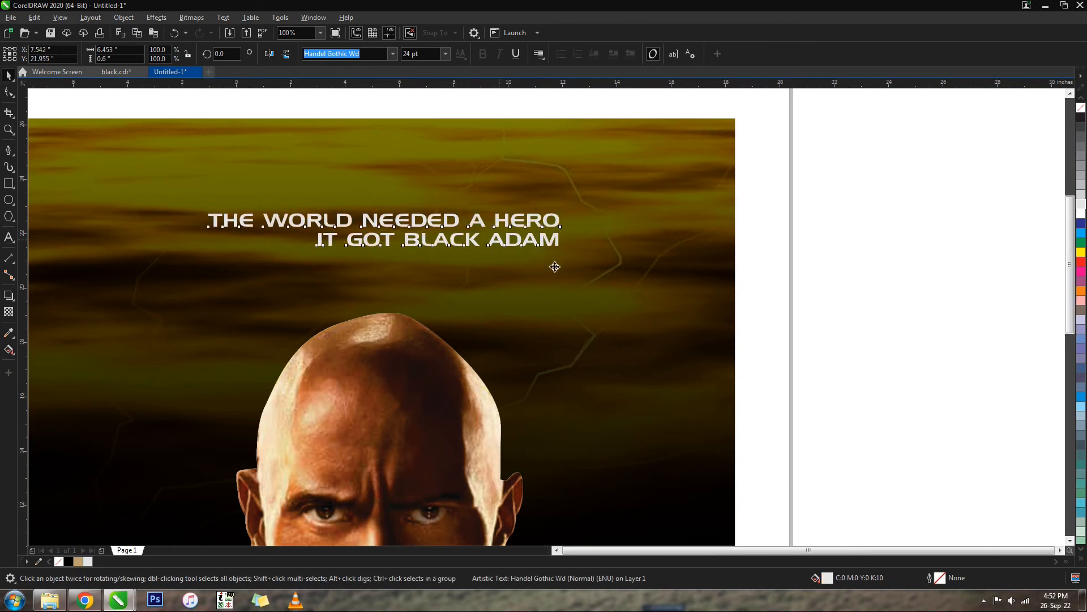
Step: Enlarge the tagline to about 37.8 pt and centre it horizontally on the poster background
left_click(561, 273, "shift")
key("c")
left_click(521, 243)
left_click_drag(534, 247, 585, 277)
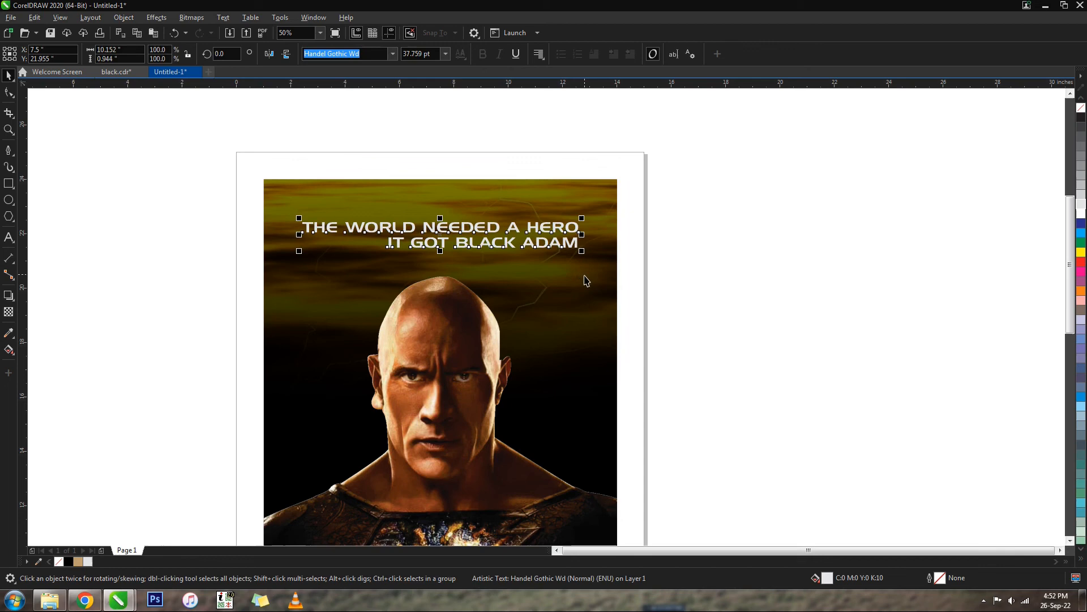
left_click(583, 280, "shift")
key("c")
key("Escape")
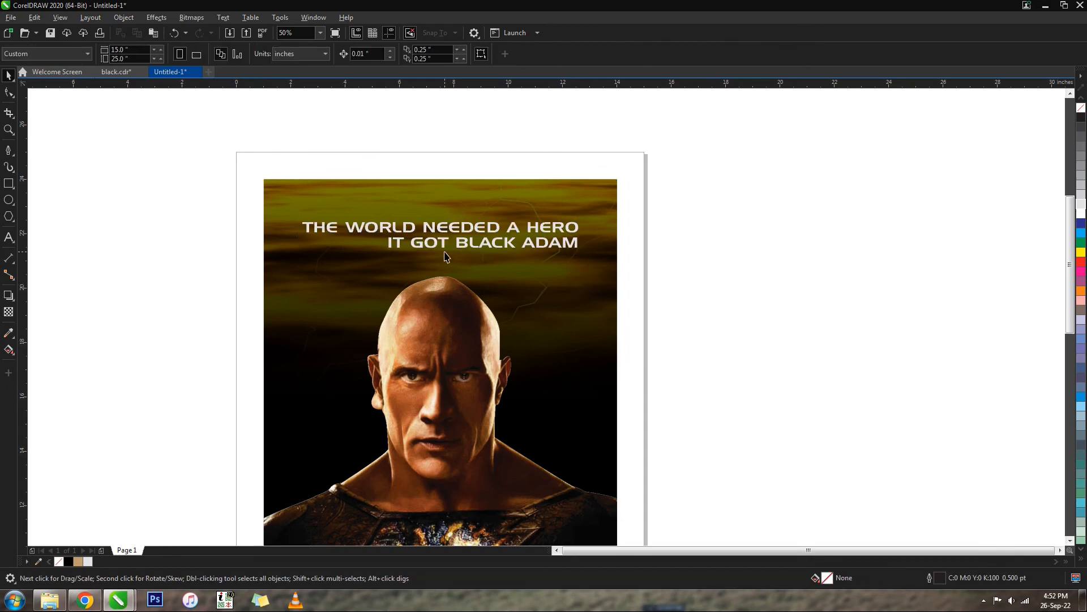
Step: Group all the poster elements together
scroll(445, 252, "down", 1)
left_click_drag(596, 170, 335, 516)
key("ctrl+g")
left_click(597, 337)
Step: Add a page-sized 15 × 25 inch rectangle behind the poster and fill it with 10% black
double_click(9, 183)
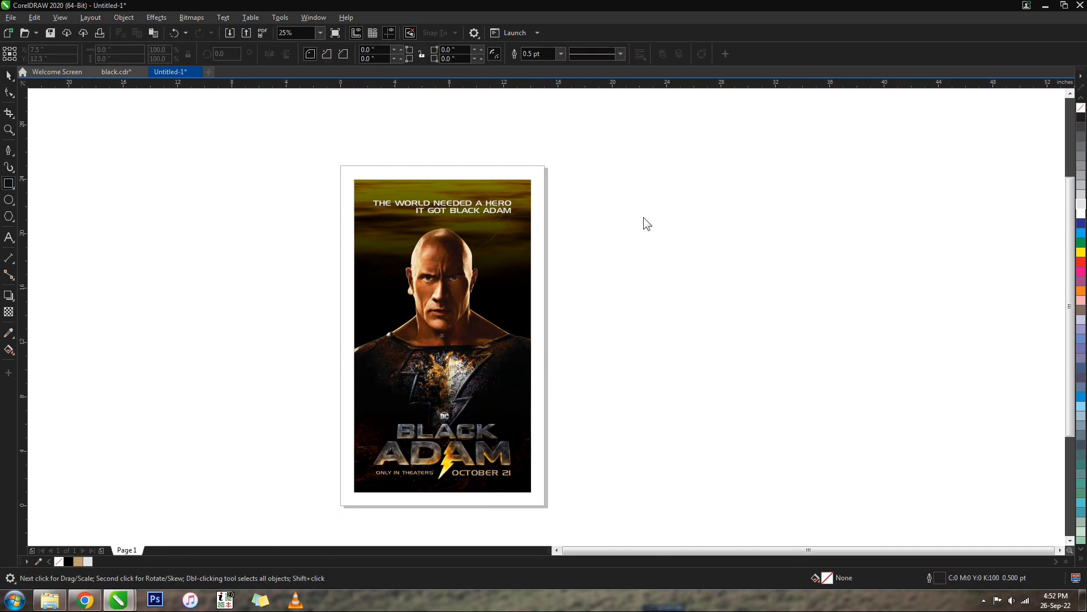
key("space")
left_click(603, 218)
left_click(543, 174)
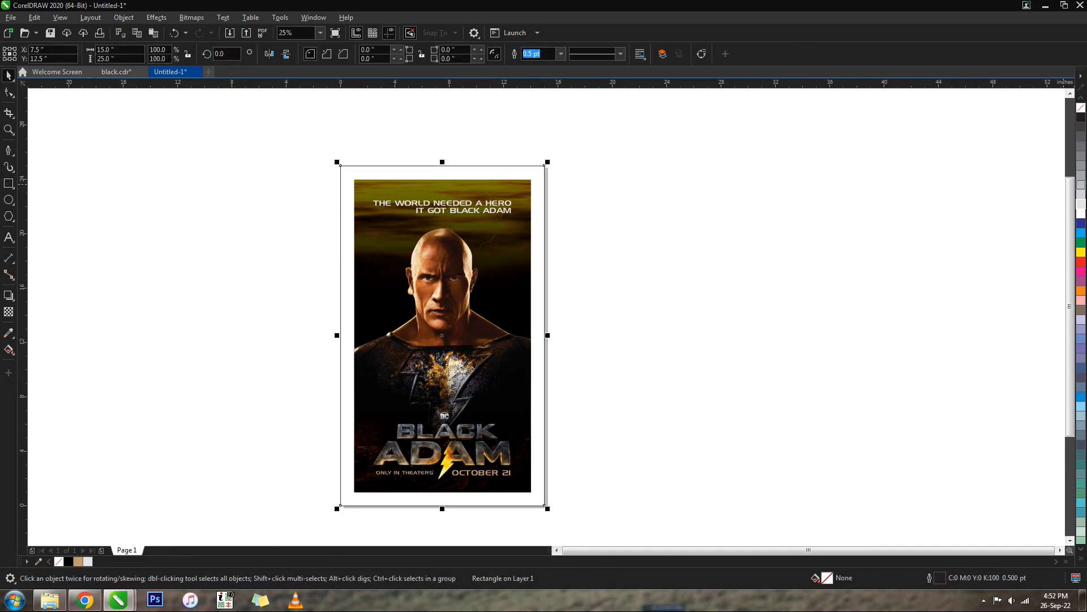
left_click(634, 258)
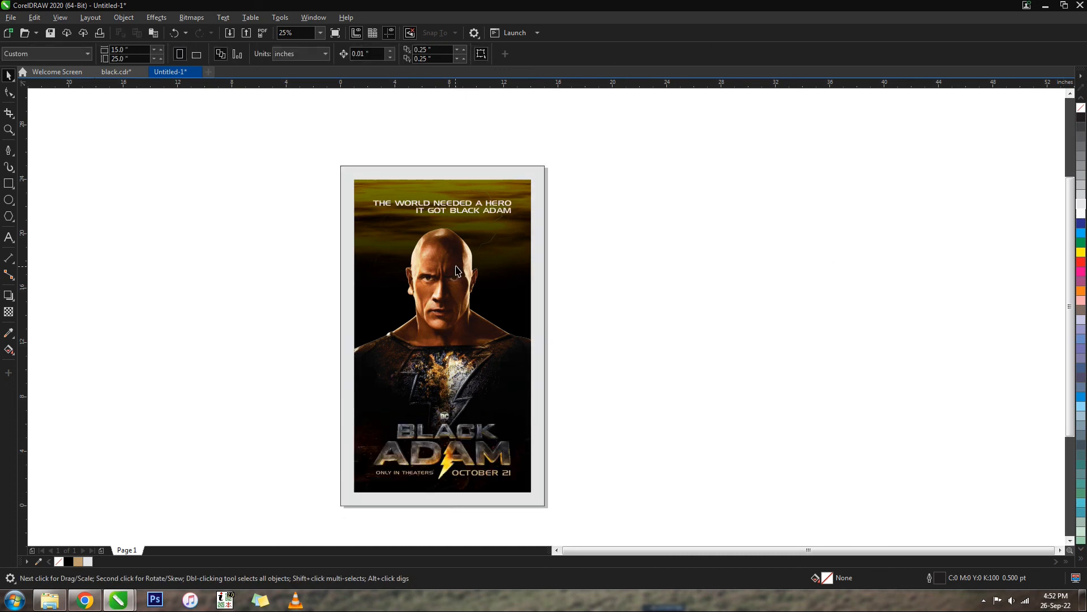
Step: Remove the page-sized rectangle's outline and fill it with 100% black
left_click(533, 214)
right_click(1080, 106)
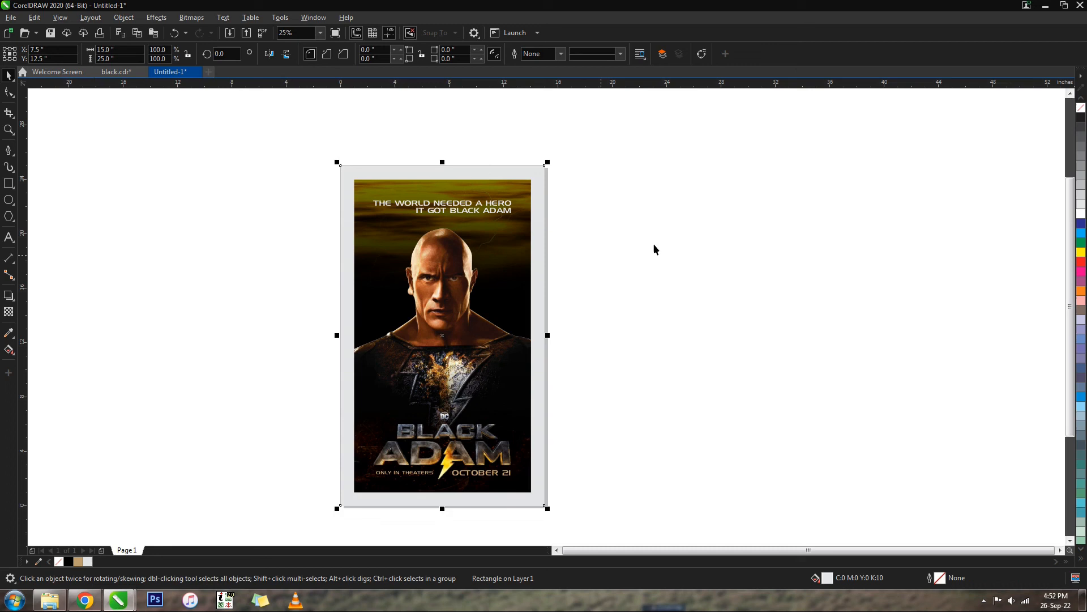
left_click(1014, 177)
left_click(617, 263)
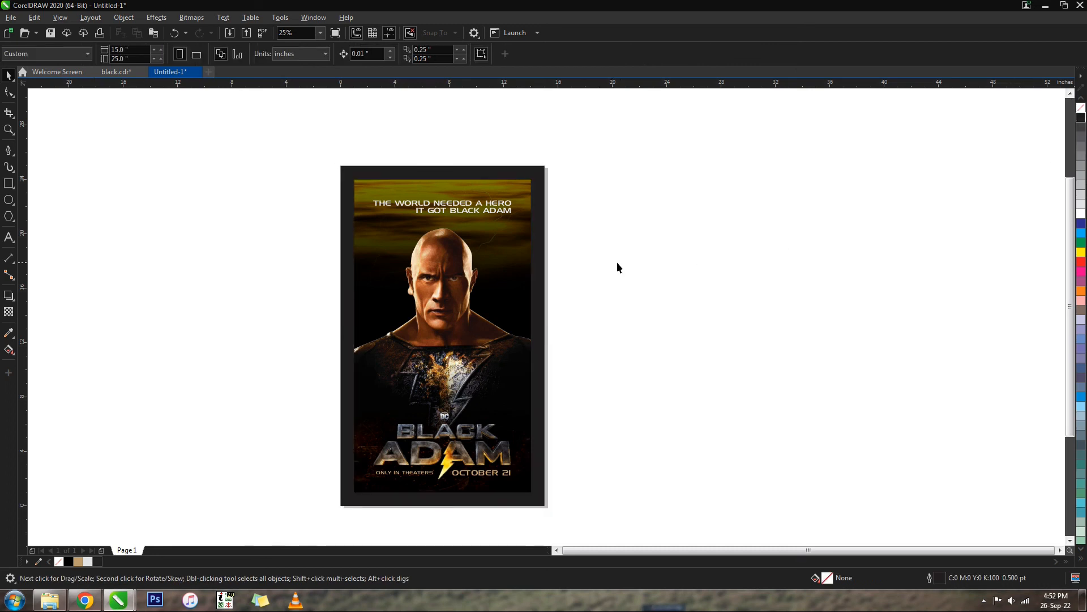
Step: Apply an elliptical fountain fill to the page-sized rectangle, sampling black #000000 from the poster for its outer colour
left_click(541, 211)
key("F11")
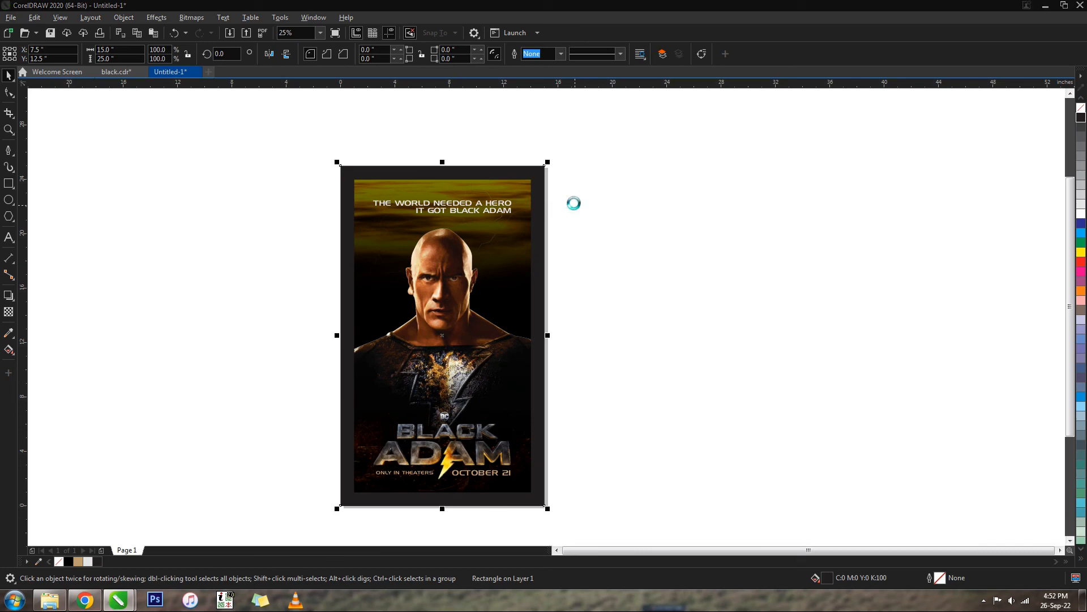
left_click_drag(578, 140, 746, 158)
left_click(555, 359)
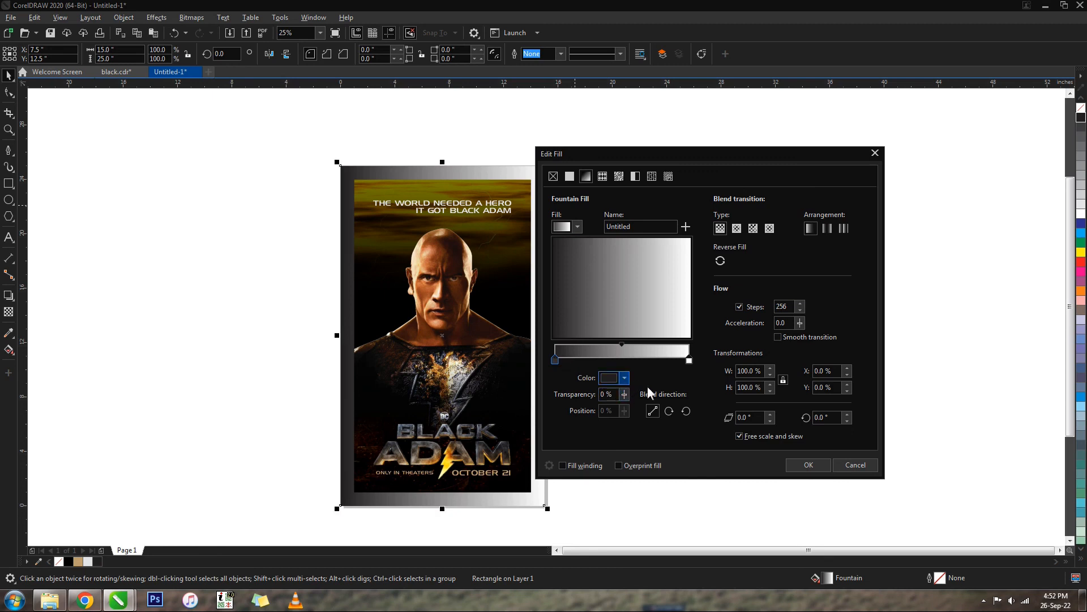
left_click(624, 378)
left_click(716, 562)
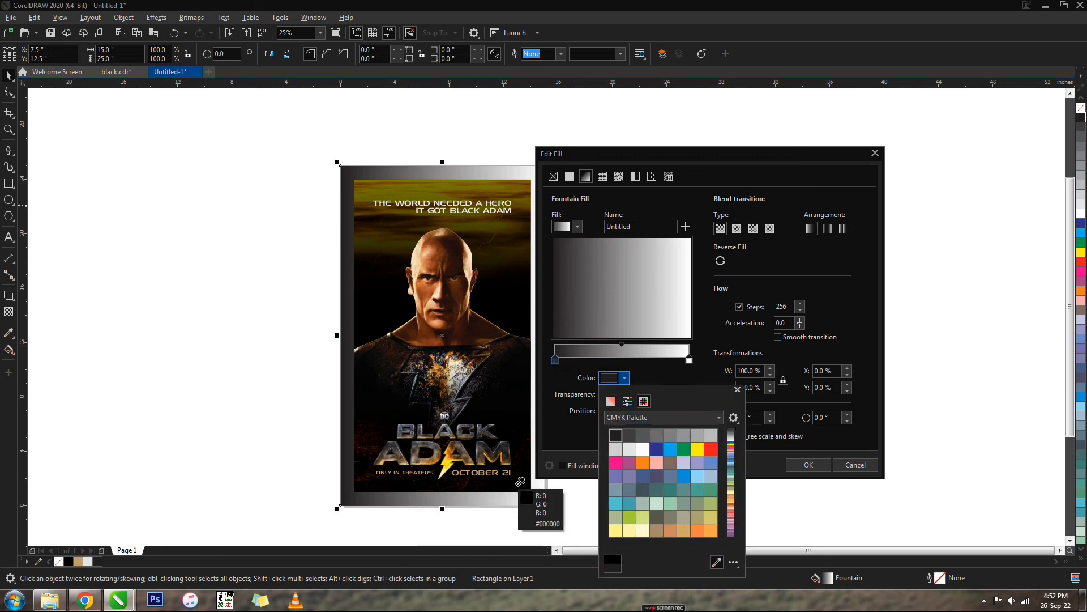
left_click(516, 486)
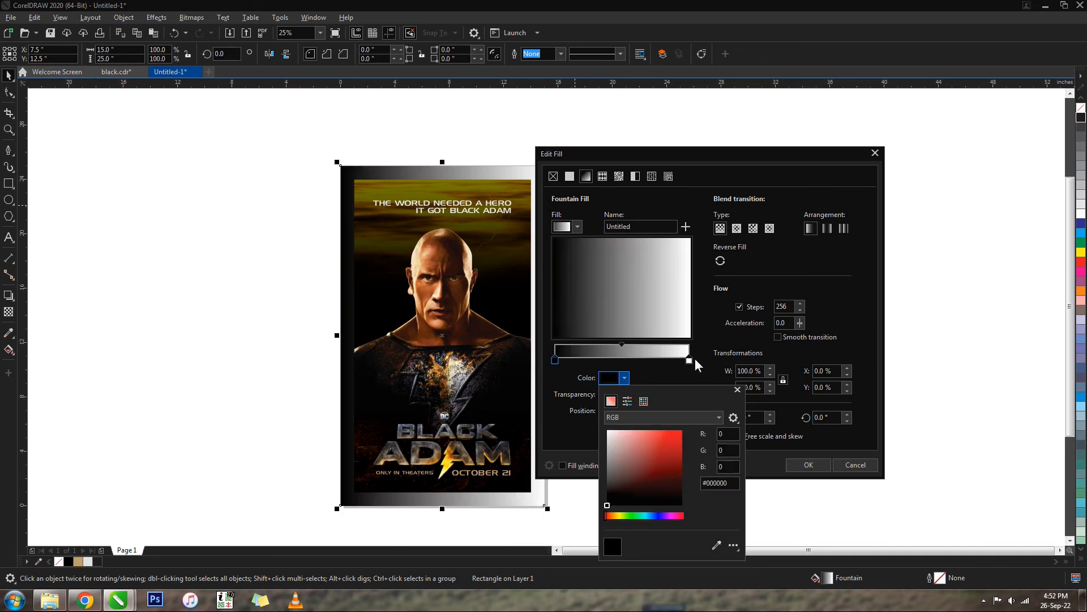
left_click(684, 370)
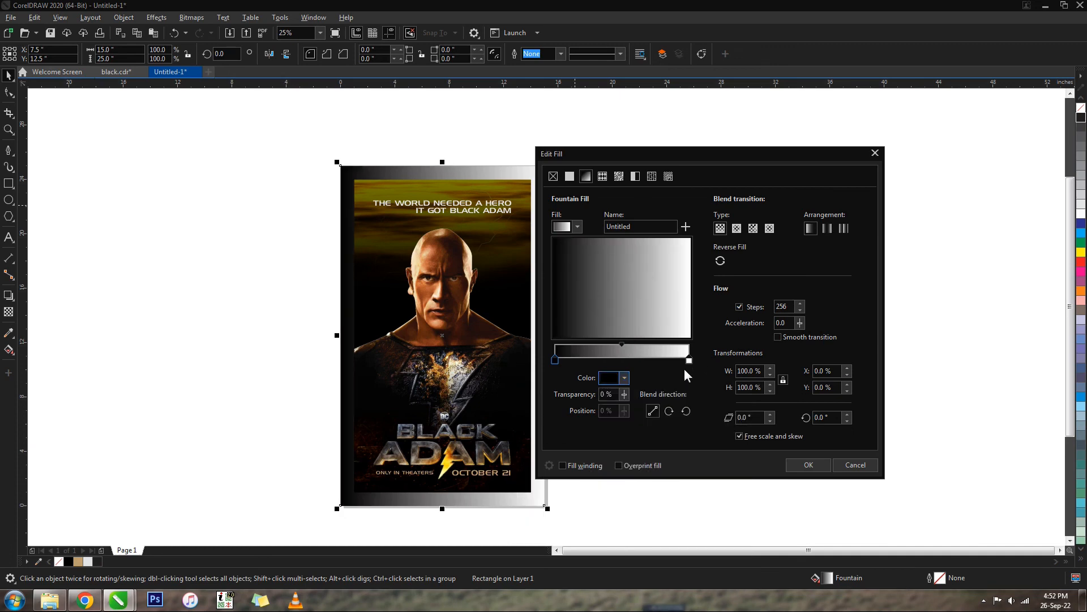
left_click(738, 228)
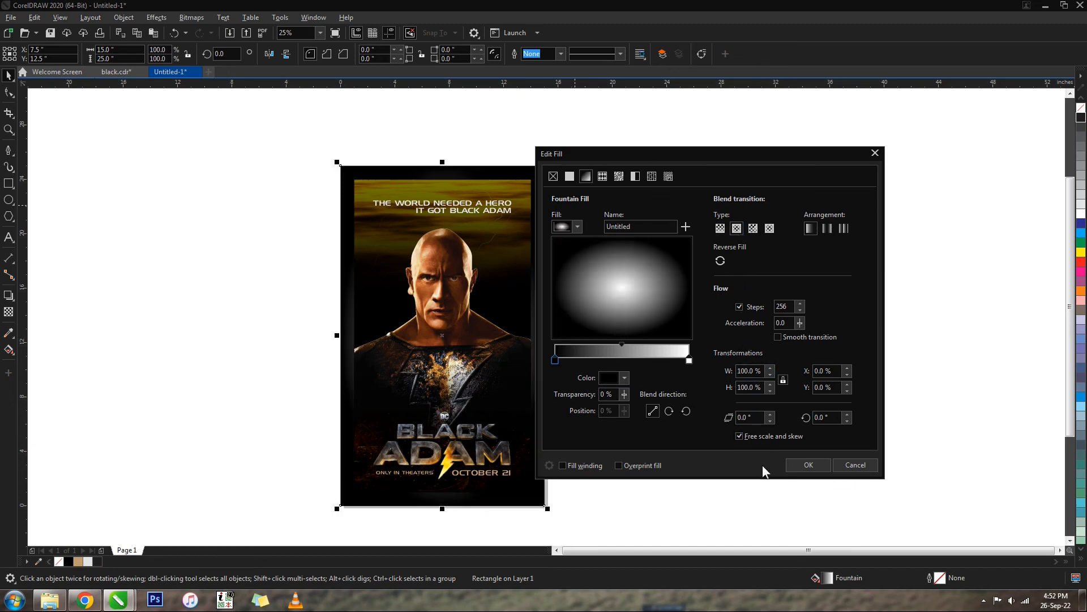
left_click(807, 465)
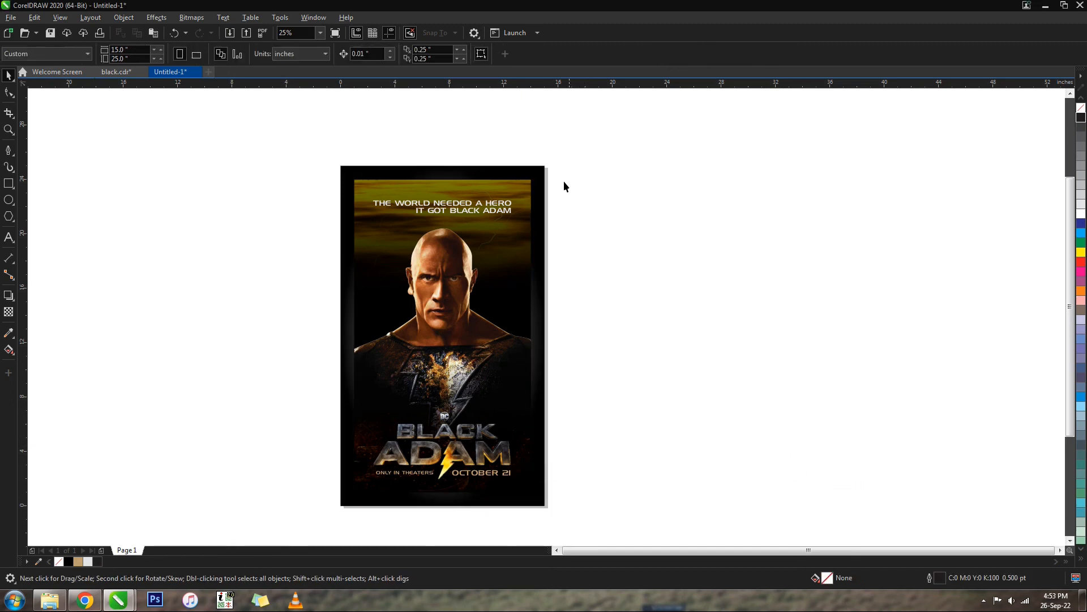
Step: Stretch the rectangle's elliptical gradient outward to about twice its width, well beyond the page edge
left_click(9, 349)
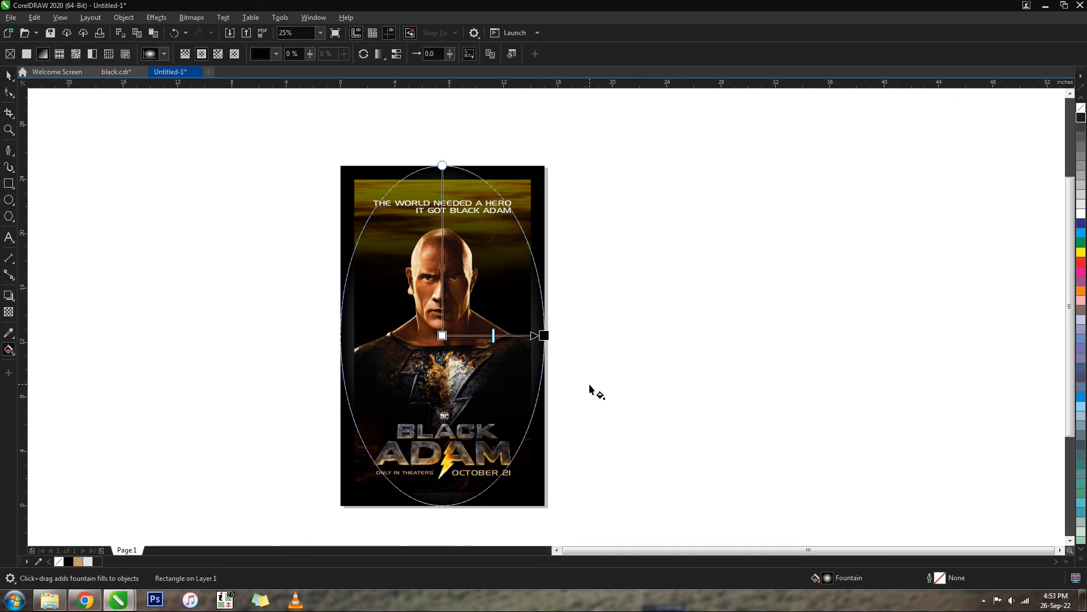
left_click_drag(558, 337, 649, 334)
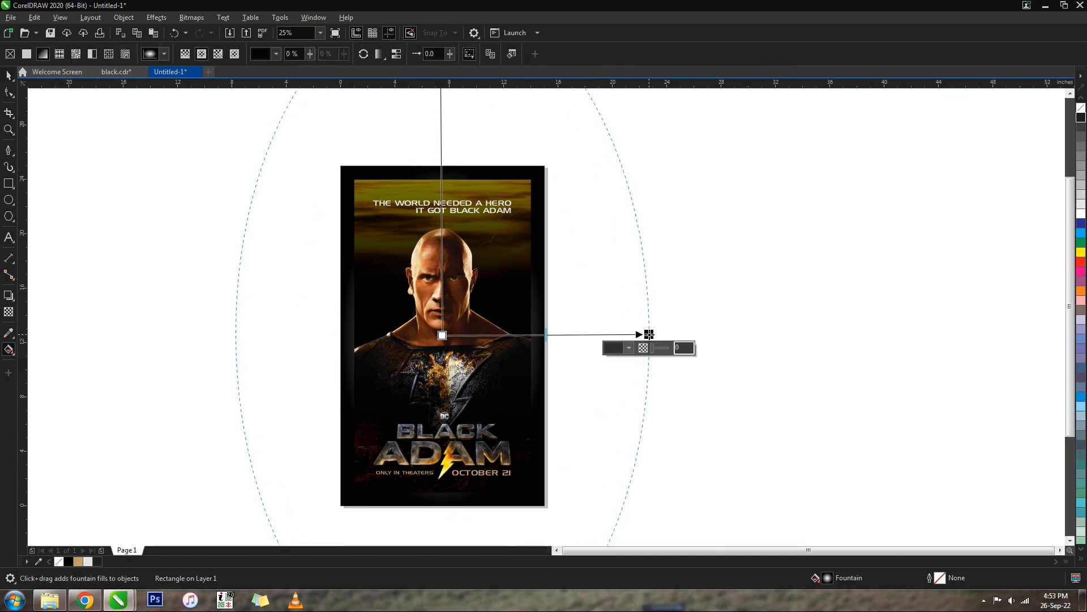
key("space")
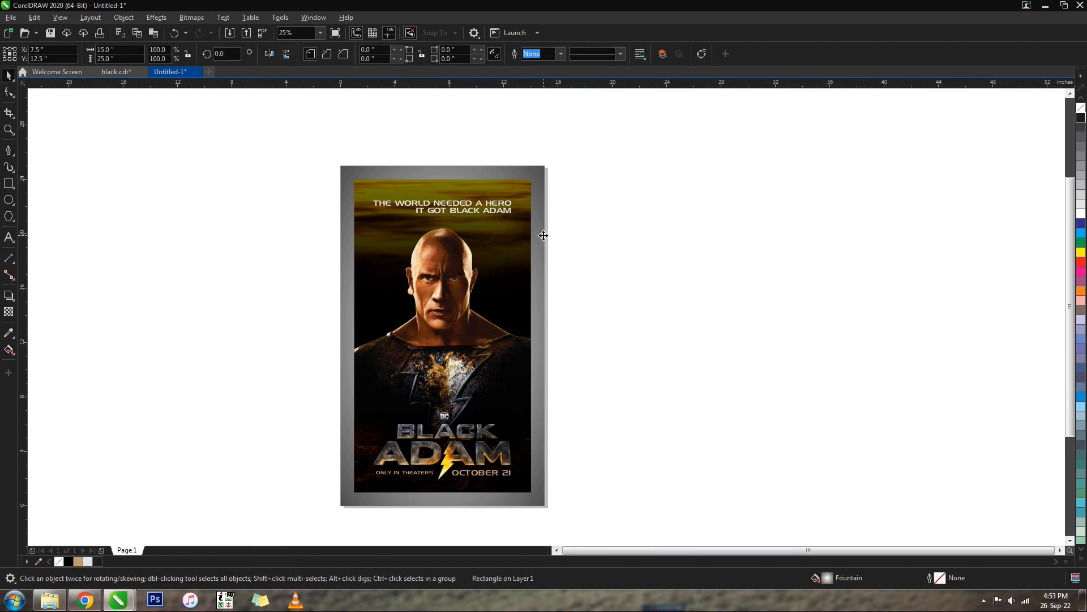
Step: Delete the gradient-filled rectangle behind the poster
key("Delete")
left_click_drag(589, 156, 328, 502)
left_click(576, 419)
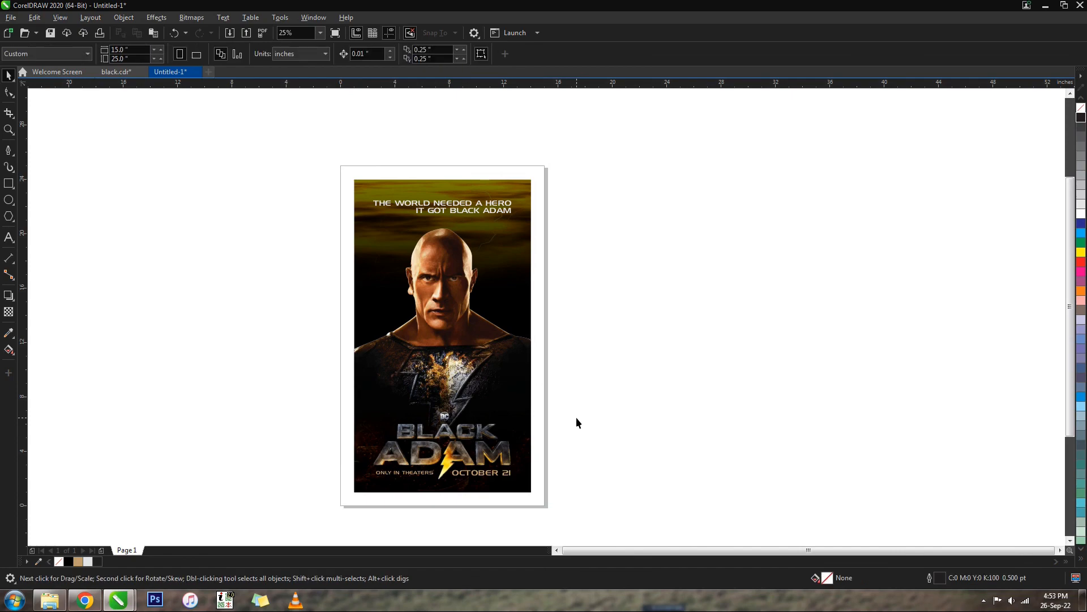